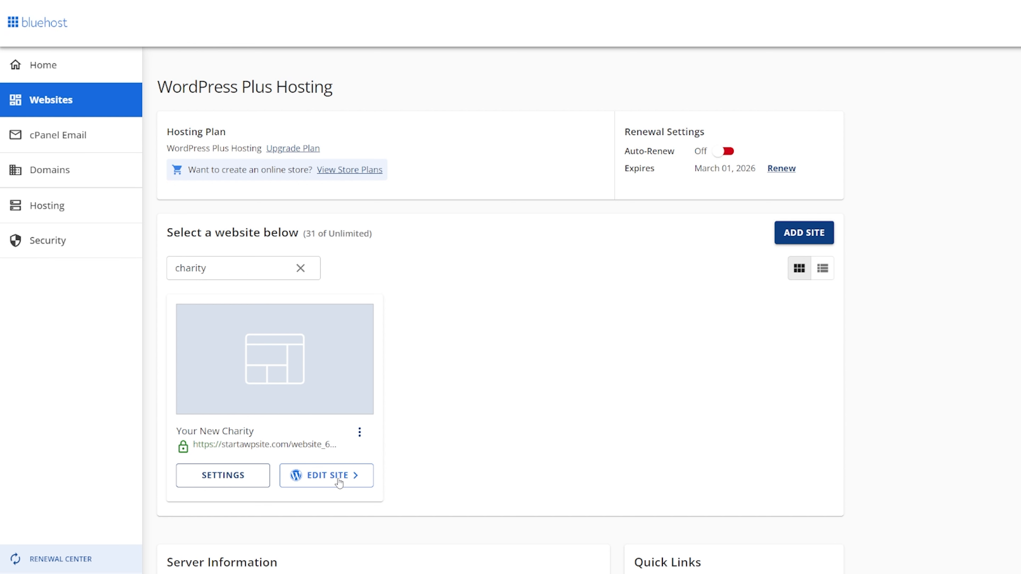
- Open the WordPress admin dashboard of the Your New Charity site, skipping the guided setup, and preview its coming soon page
{"action": "left_click", "coordinate": [338, 478]}
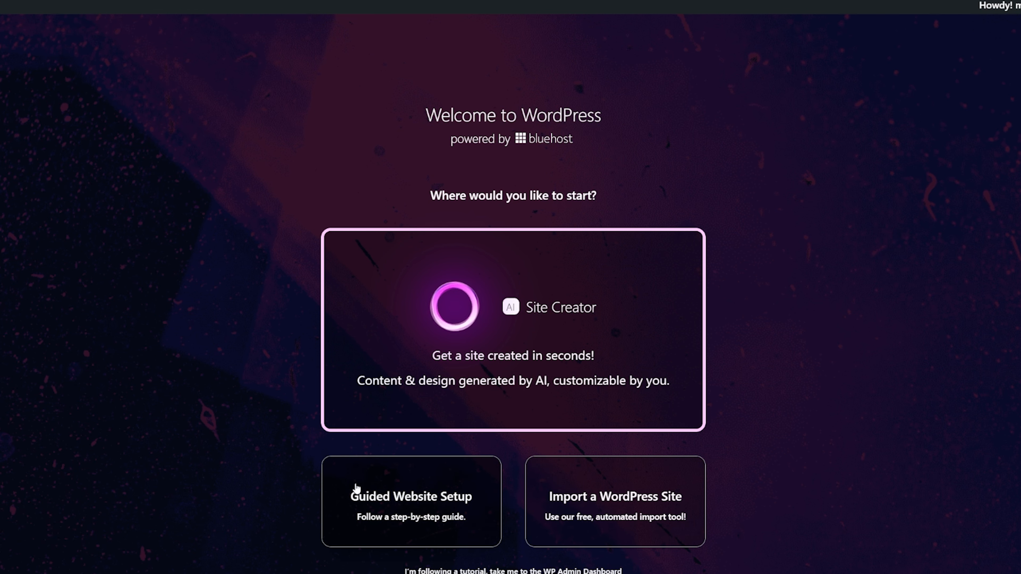
{"action": "scroll", "coordinate": [406, 521], "scroll_direction": "down", "scroll_amount": 2}
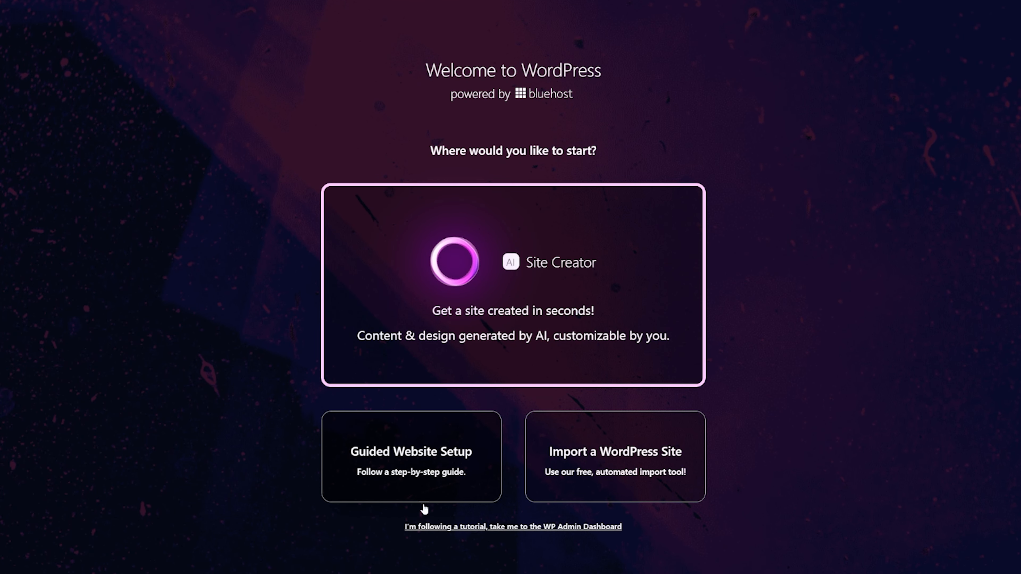
{"action": "left_click", "coordinate": [527, 527]}
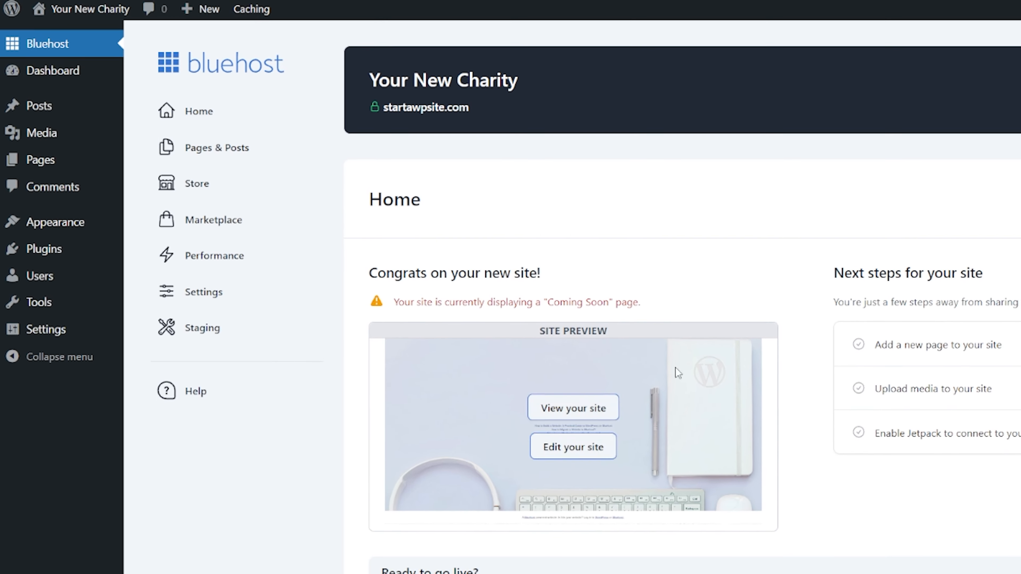
{"action": "mouse_move", "coordinate": [62, 100]}
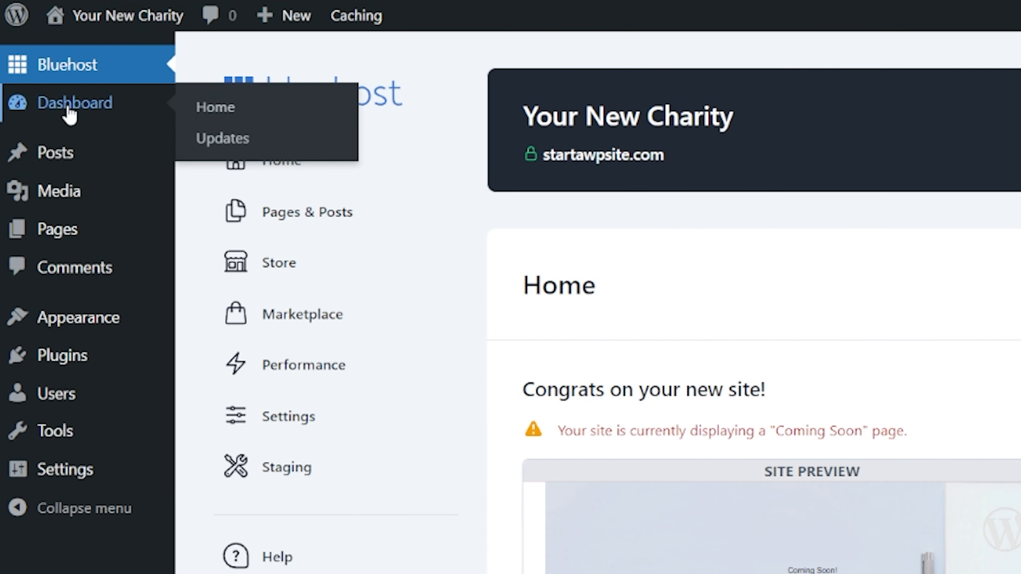
{"action": "left_click", "coordinate": [71, 109]}
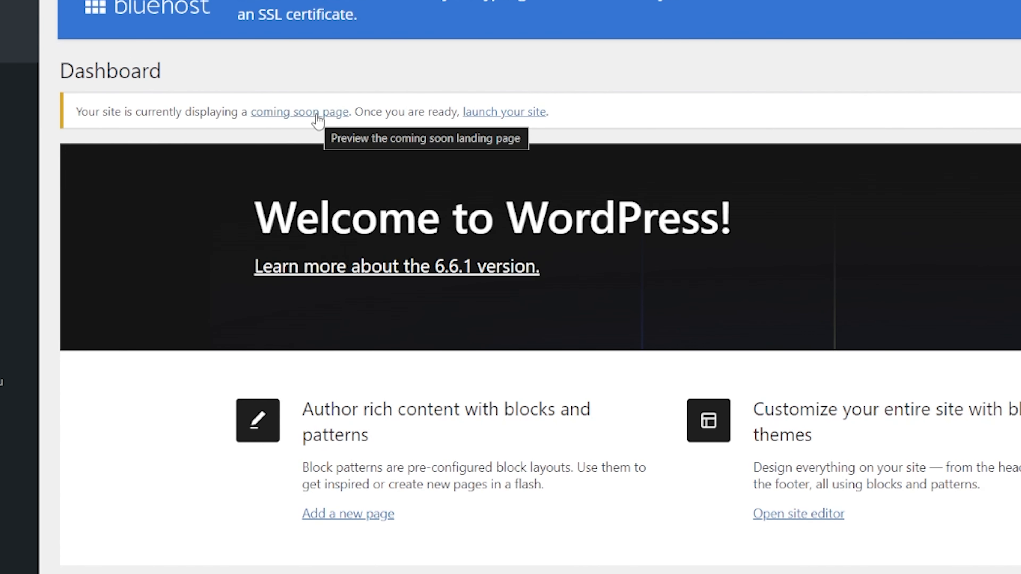
{"action": "left_click", "coordinate": [317, 120]}
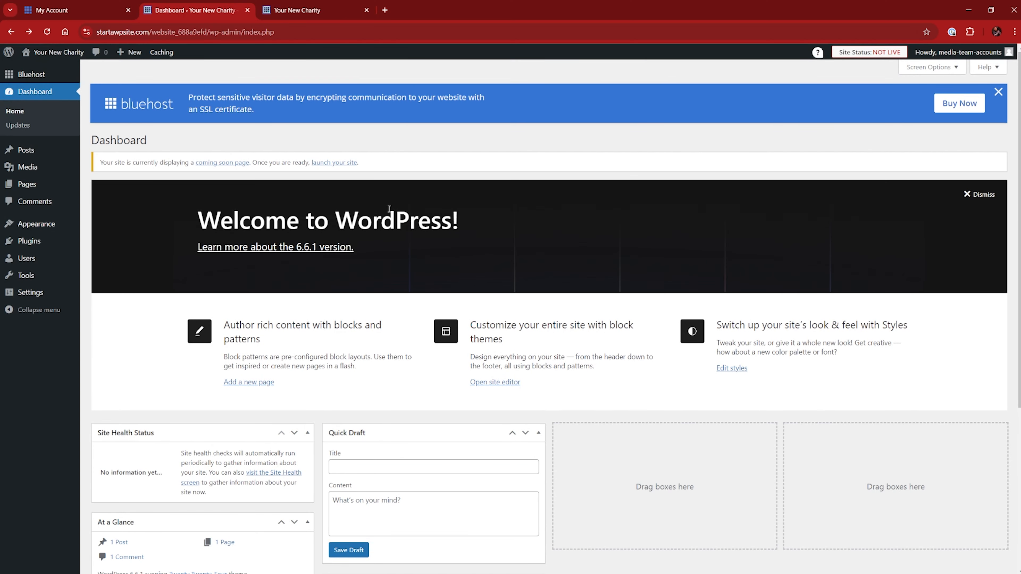
- Launch the site by turning off its Coming Soon page, and look through the live homepage
{"action": "left_click", "coordinate": [329, 163]}
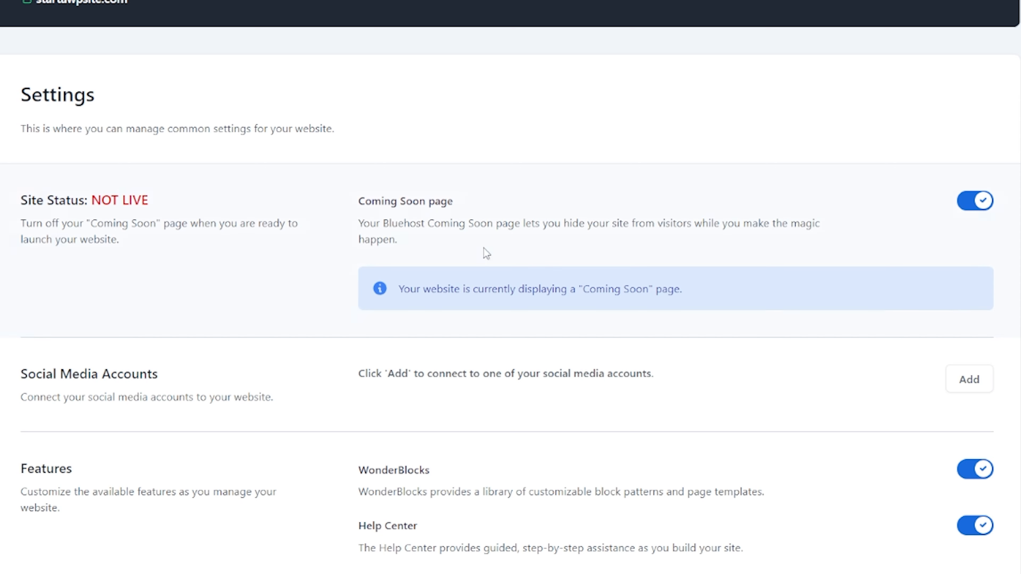
{"action": "left_click", "coordinate": [975, 207]}
{"action": "left_click", "coordinate": [977, 208]}
{"action": "left_click", "coordinate": [981, 206]}
{"action": "left_click", "coordinate": [979, 207]}
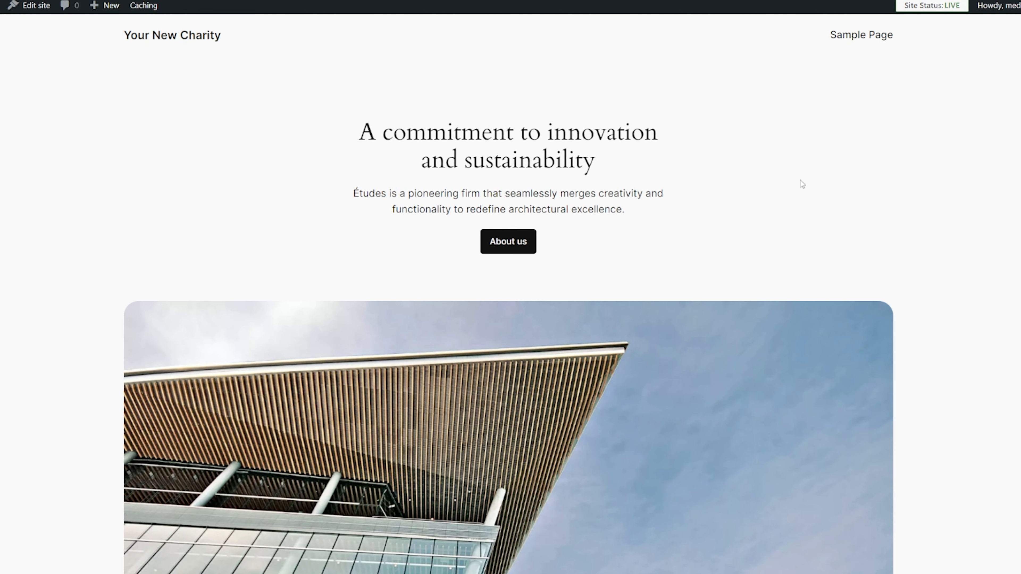
{"action": "scroll", "coordinate": [763, 262], "scroll_direction": "down", "scroll_amount": 10}
{"action": "scroll", "coordinate": [766, 266], "scroll_direction": "down", "scroll_amount": 20}
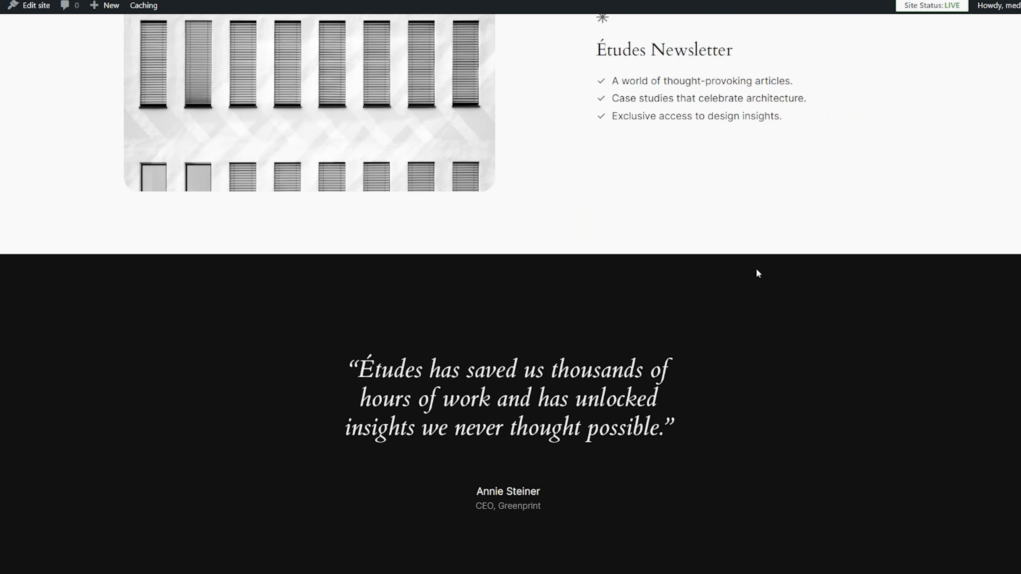
{"action": "scroll", "coordinate": [755, 265], "scroll_direction": "up", "scroll_amount": 15}
{"action": "scroll", "coordinate": [756, 263], "scroll_direction": "up", "scroll_amount": 15}
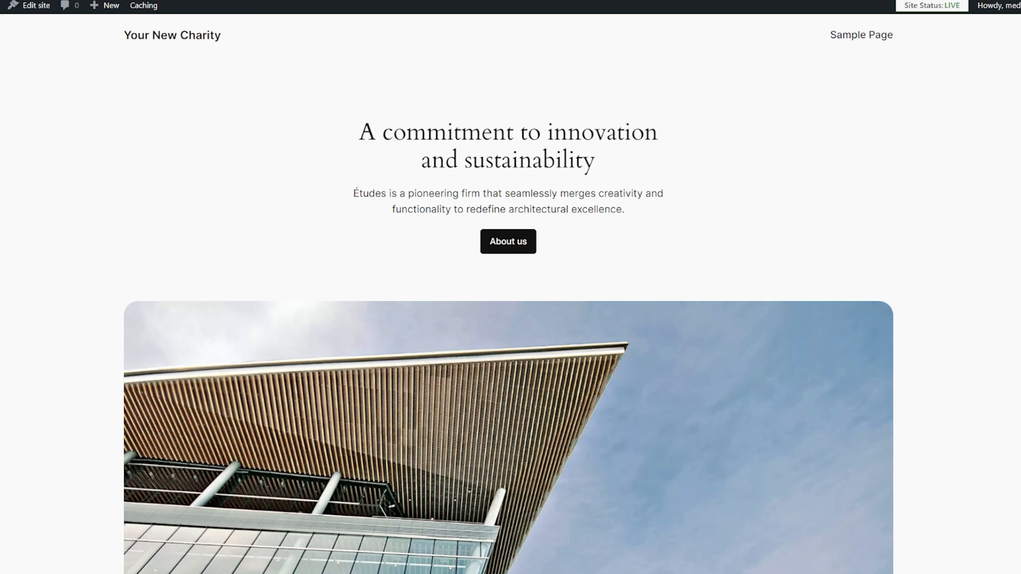
- Return to the WordPress dashboard and go through the installed themes to the page for adding a new theme
{"action": "key", "text": "ctrl+shift+Tab"}
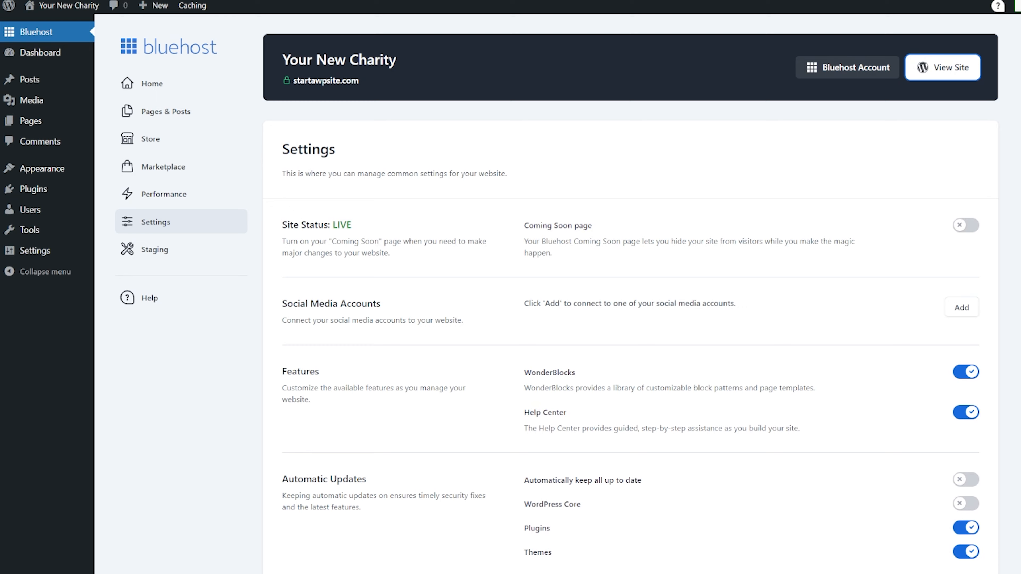
{"action": "mouse_move", "coordinate": [56, 55]}
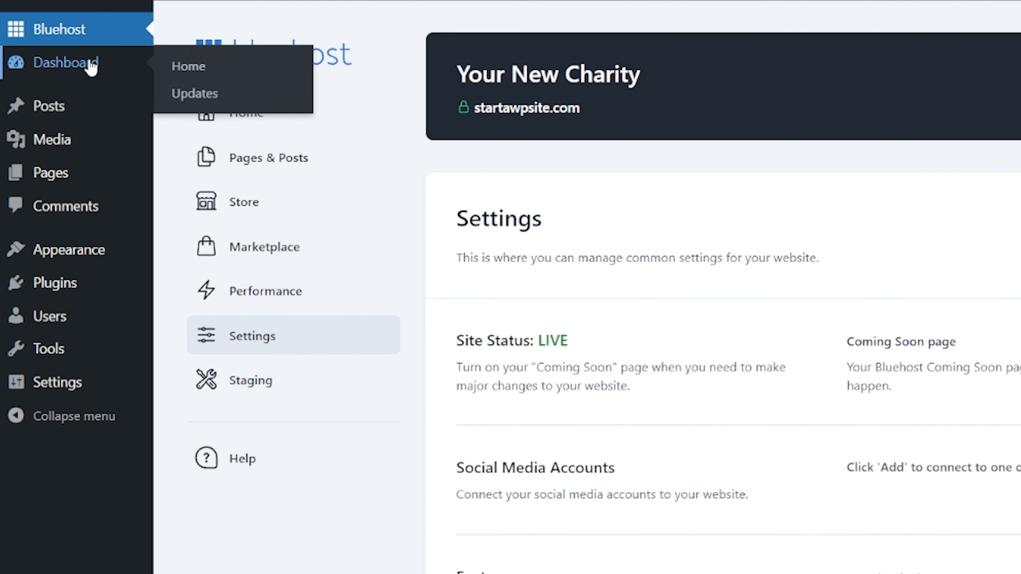
{"action": "left_click", "coordinate": [104, 66]}
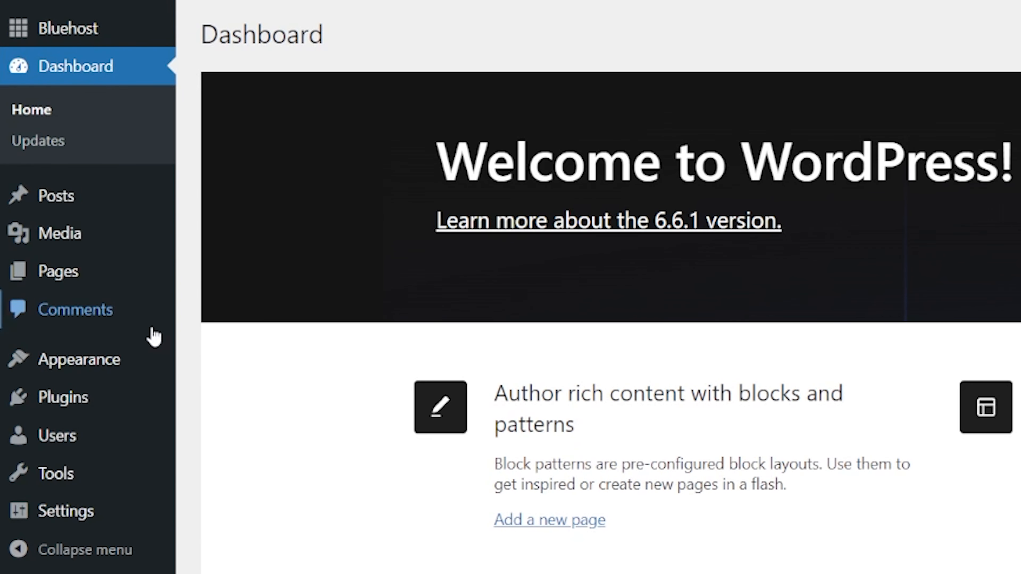
{"action": "mouse_move", "coordinate": [118, 287]}
{"action": "scroll", "coordinate": [119, 287], "scroll_direction": "down", "scroll_amount": 4}
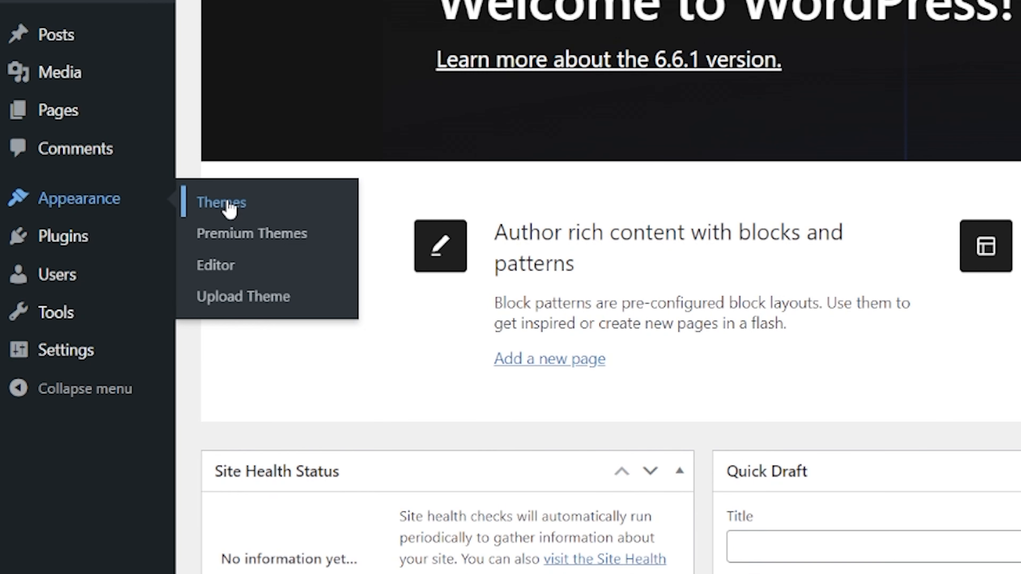
{"action": "left_click", "coordinate": [229, 205]}
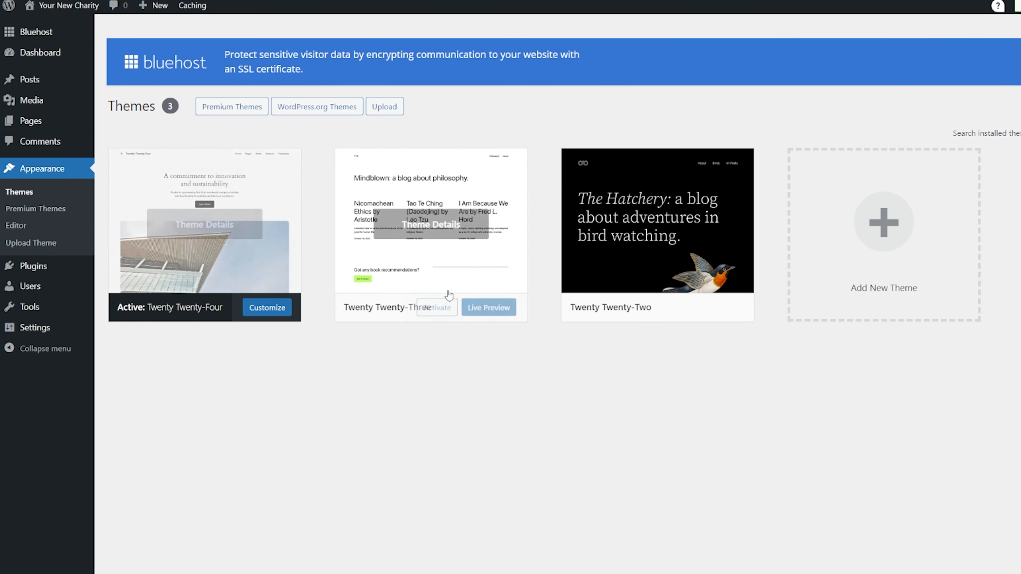
{"action": "mouse_move", "coordinate": [736, 257]}
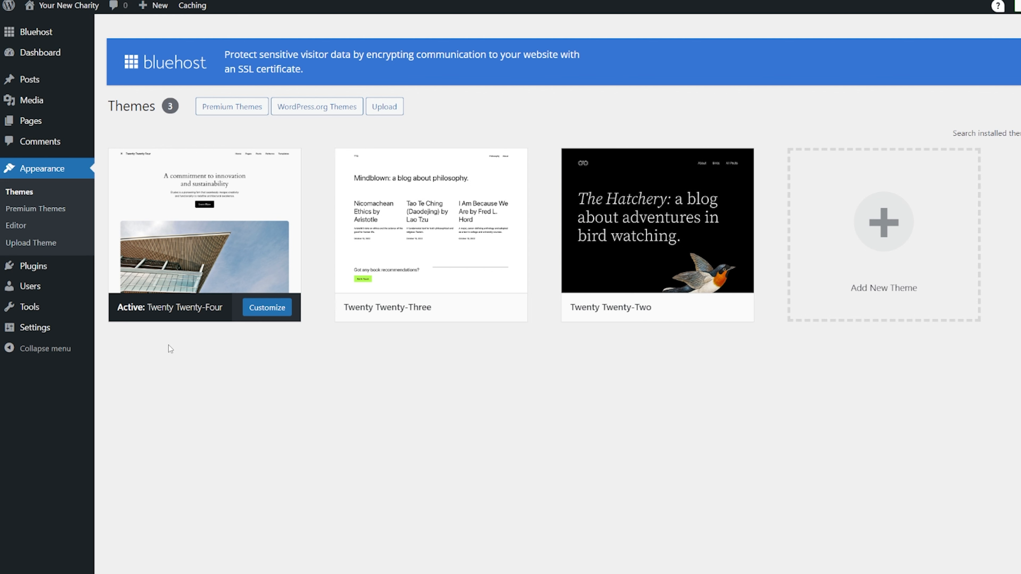
{"action": "mouse_move", "coordinate": [176, 212]}
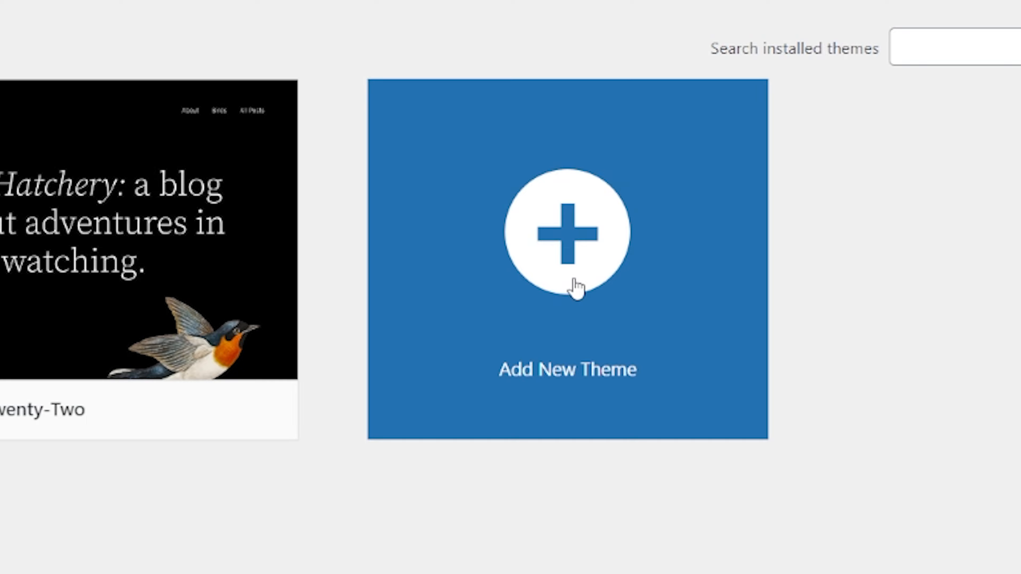
{"action": "left_click", "coordinate": [575, 287]}
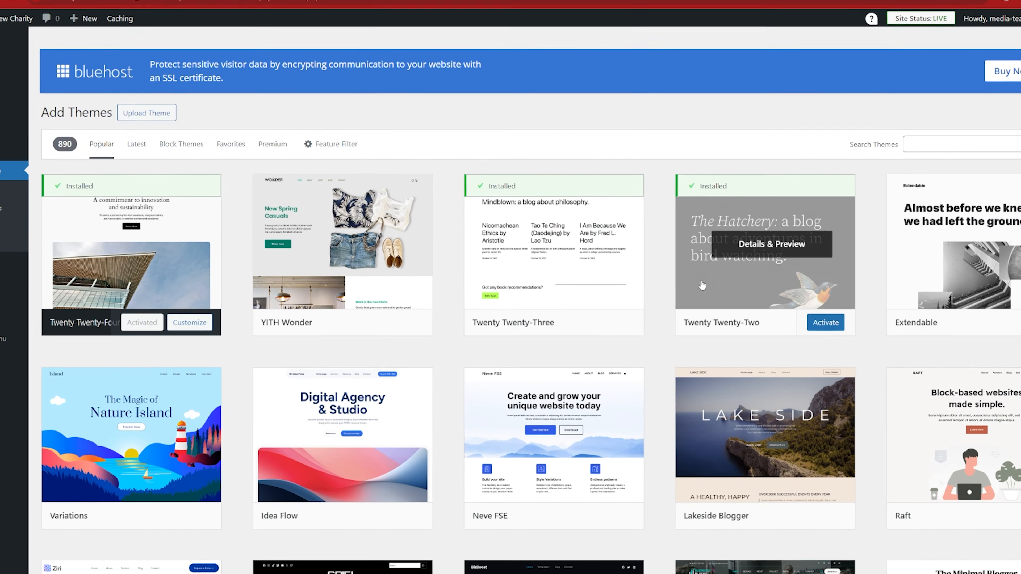
- Browse the popular themes and search the theme directory for "astra"
{"action": "scroll", "coordinate": [683, 281], "scroll_direction": "down", "scroll_amount": 5}
{"action": "scroll", "coordinate": [683, 313], "scroll_direction": "down", "scroll_amount": 15}
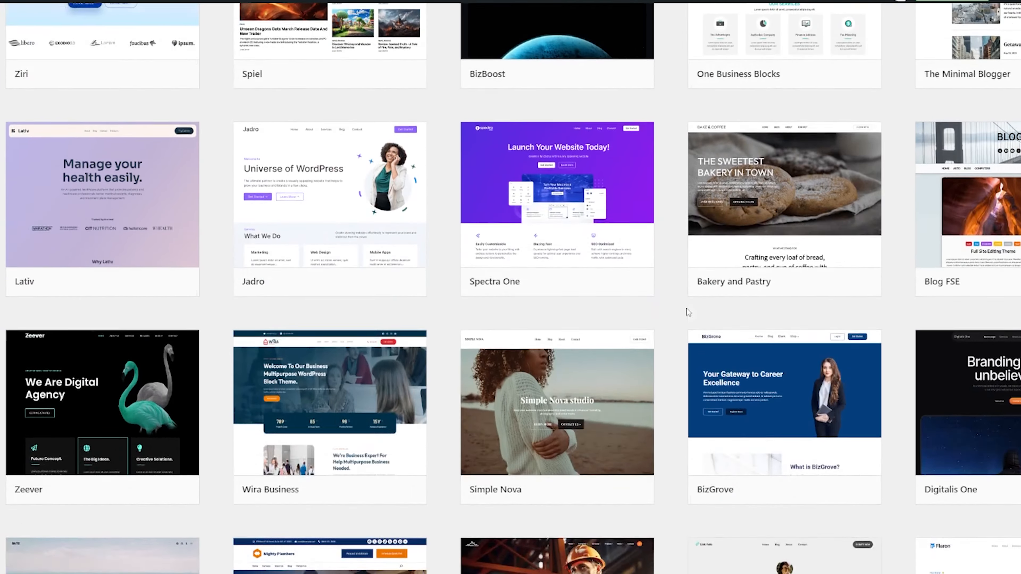
{"action": "scroll", "coordinate": [688, 312], "scroll_direction": "down", "scroll_amount": 15}
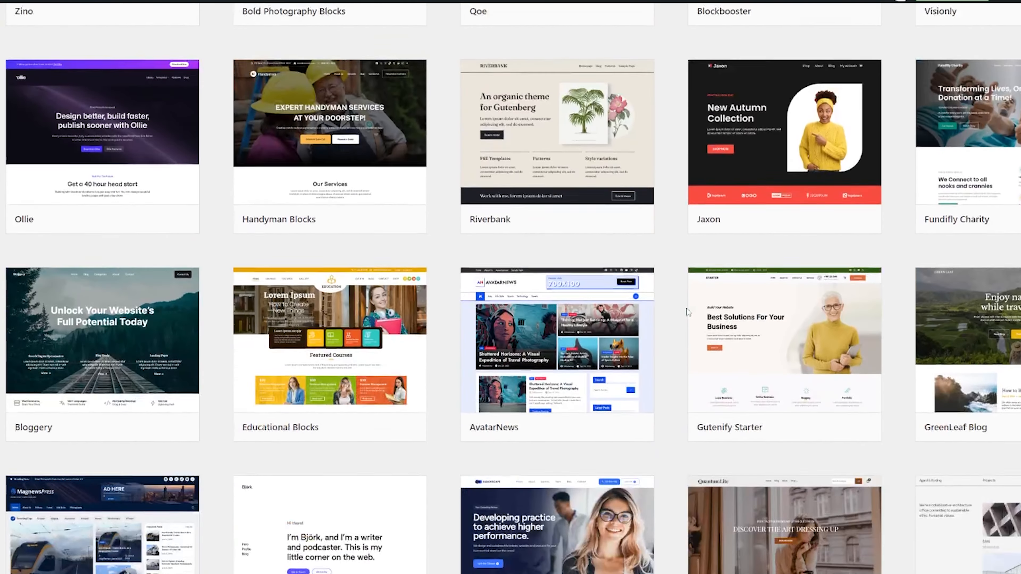
{"action": "scroll", "coordinate": [687, 312], "scroll_direction": "down", "scroll_amount": 13}
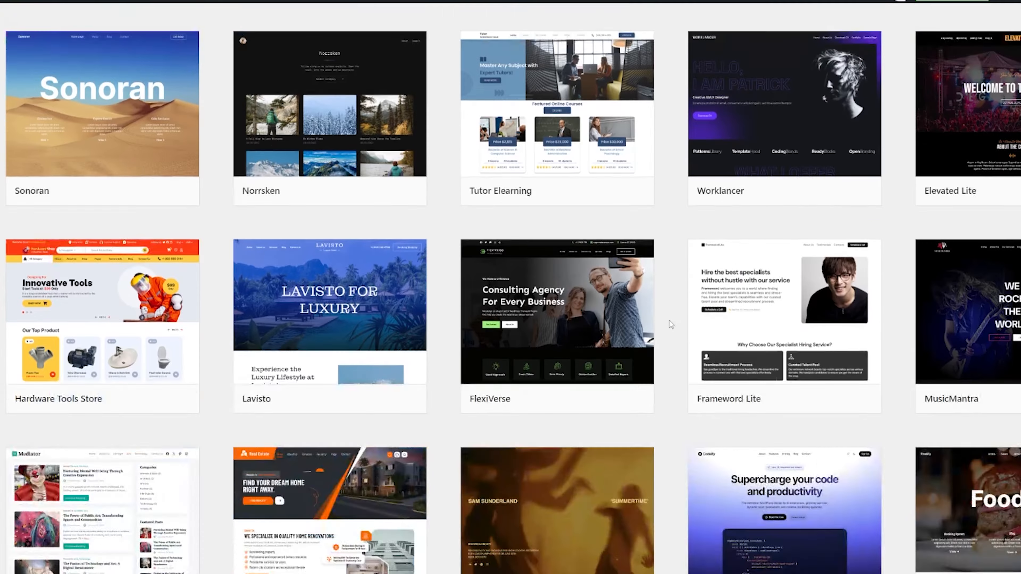
{"action": "scroll", "coordinate": [680, 334], "scroll_direction": "down", "scroll_amount": 3}
{"action": "scroll", "coordinate": [663, 390], "scroll_direction": "up", "scroll_amount": 6}
{"action": "scroll", "coordinate": [664, 390], "scroll_direction": "up", "scroll_amount": 15}
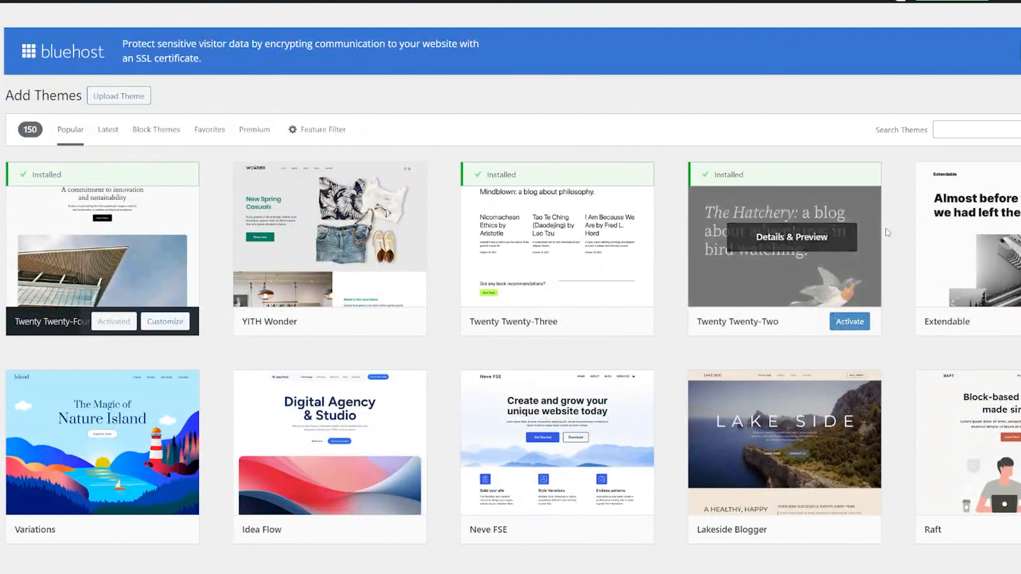
{"action": "left_click", "coordinate": [958, 130]}
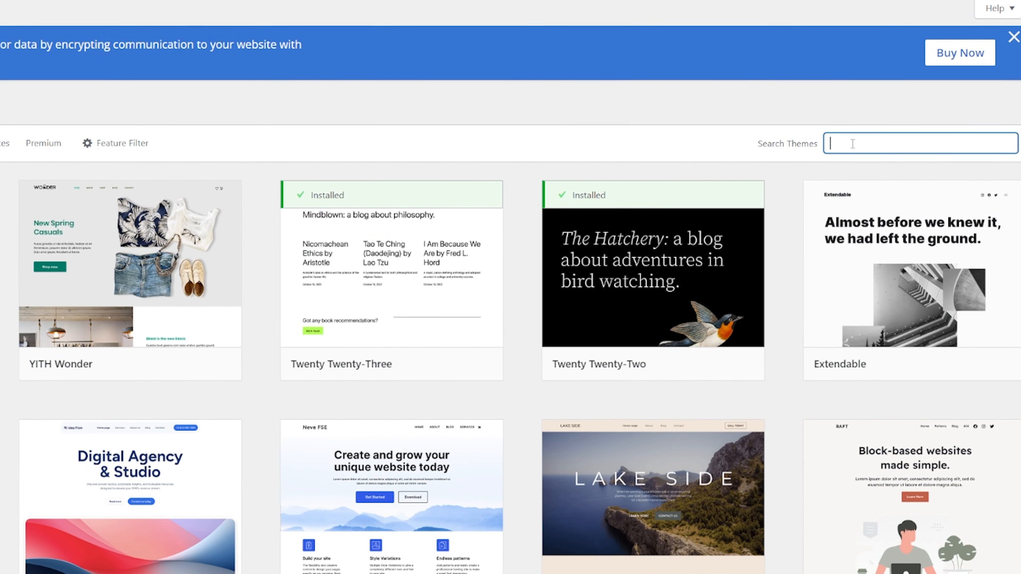
{"action": "type", "text": "astra"}
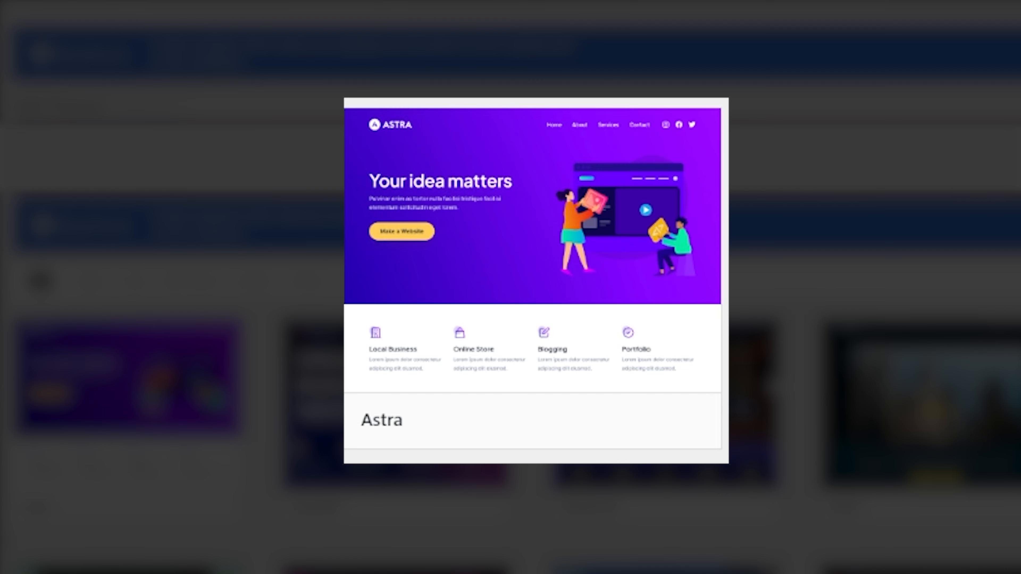
- Install and activate the Astra theme, dismissing its Starter Templates notice, and visit the site with it
{"action": "mouse_move", "coordinate": [620, 425]}
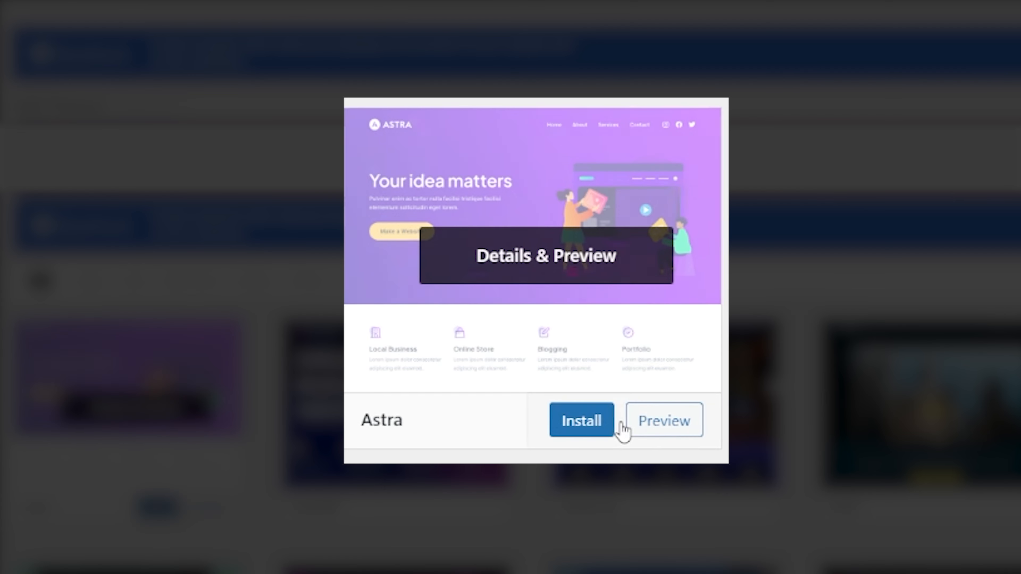
{"action": "left_click", "coordinate": [573, 425]}
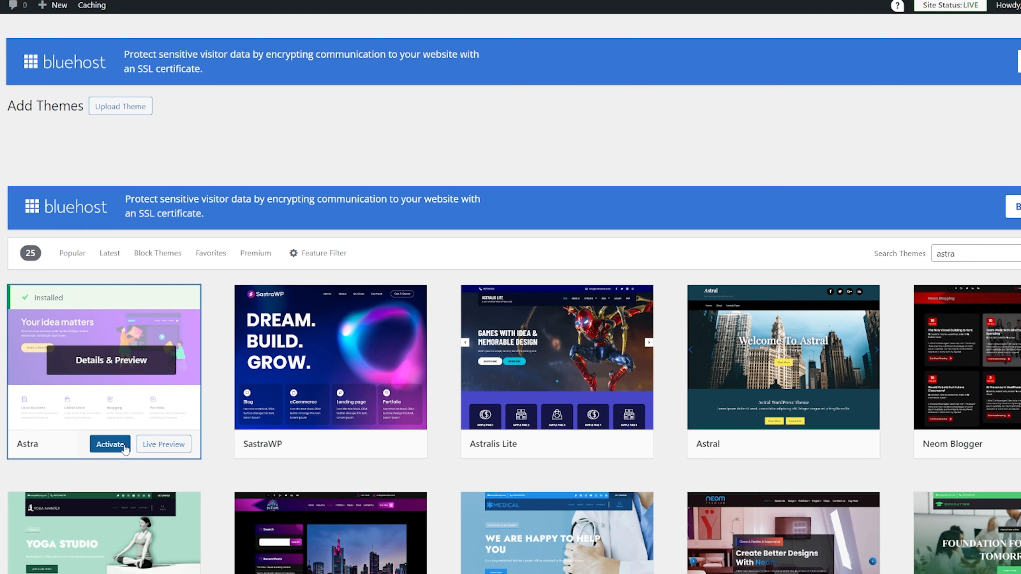
{"action": "left_click", "coordinate": [125, 445]}
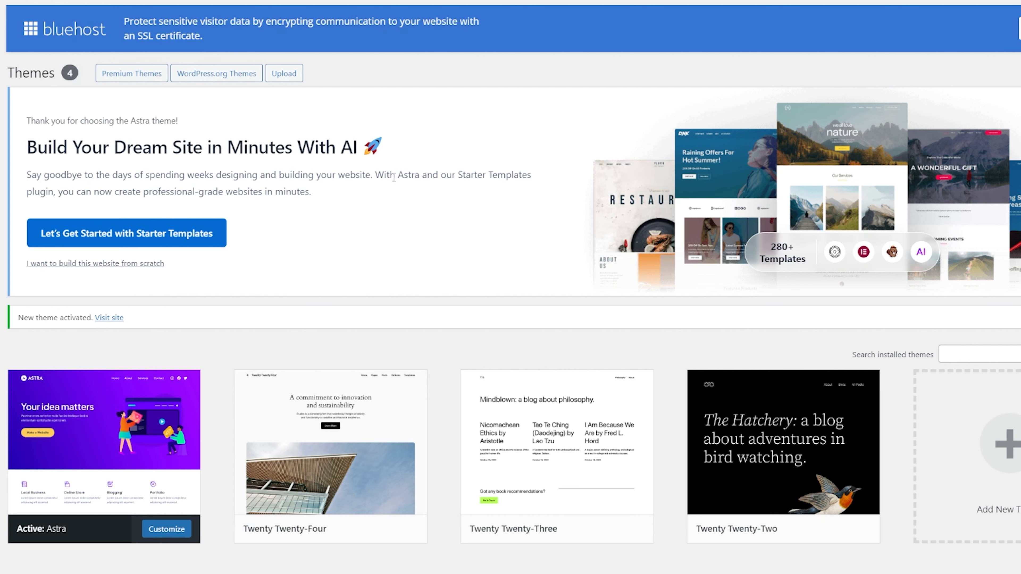
{"action": "left_click", "coordinate": [1020, 96]}
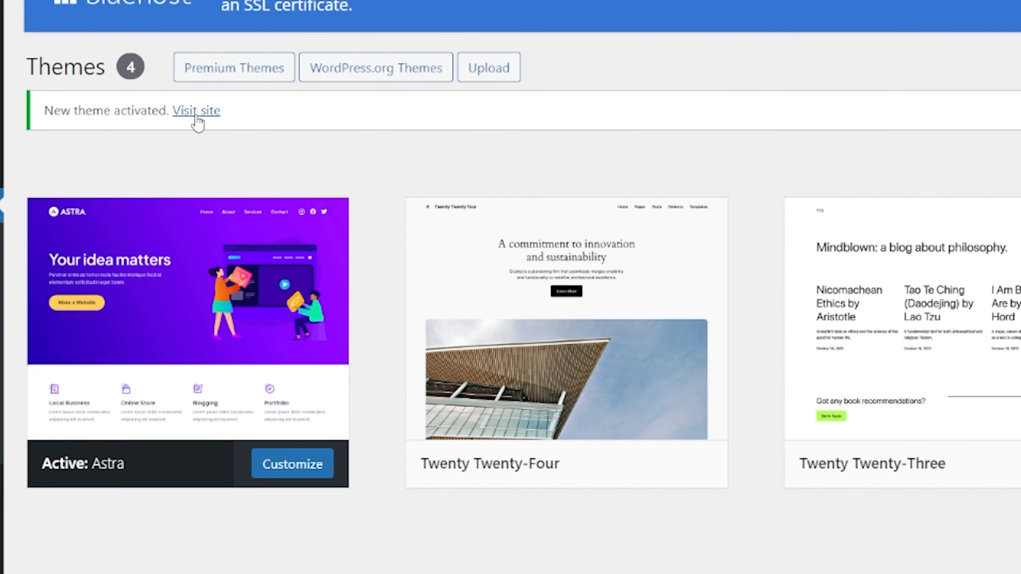
{"action": "left_click", "coordinate": [196, 111]}
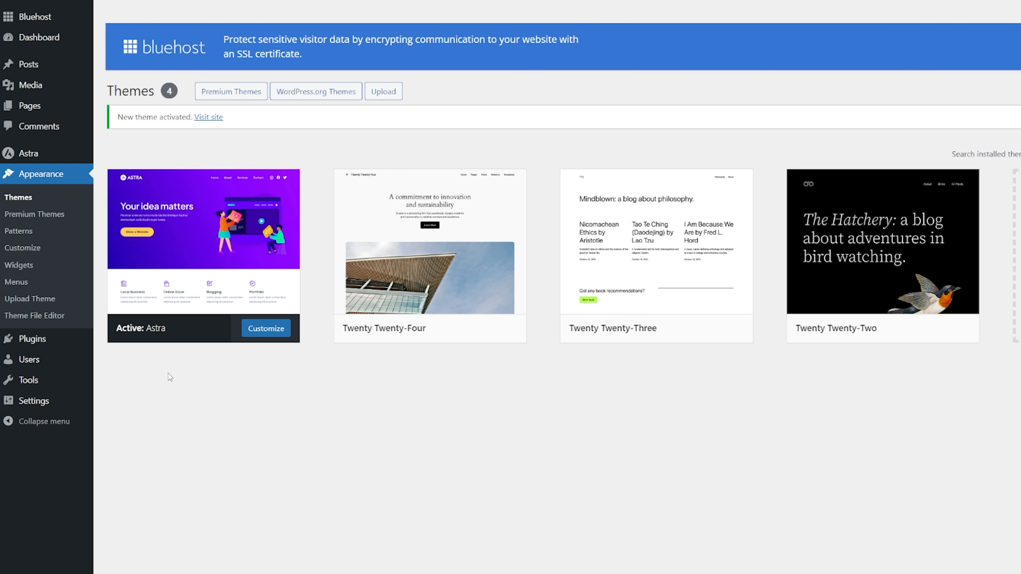
- Search for "starter templates" among the plugins that can be added to the site
{"action": "mouse_move", "coordinate": [35, 339]}
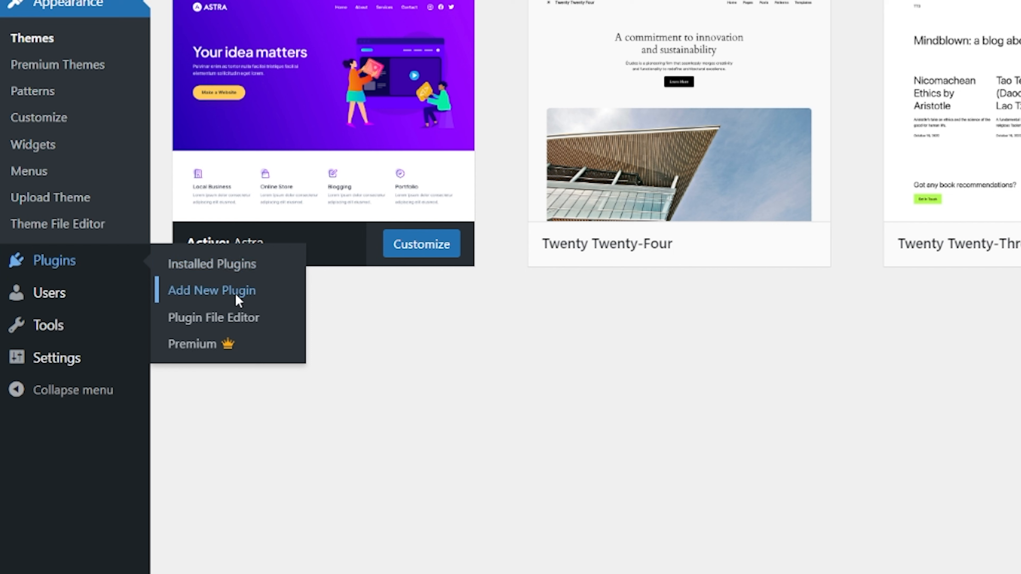
{"action": "left_click", "coordinate": [236, 295]}
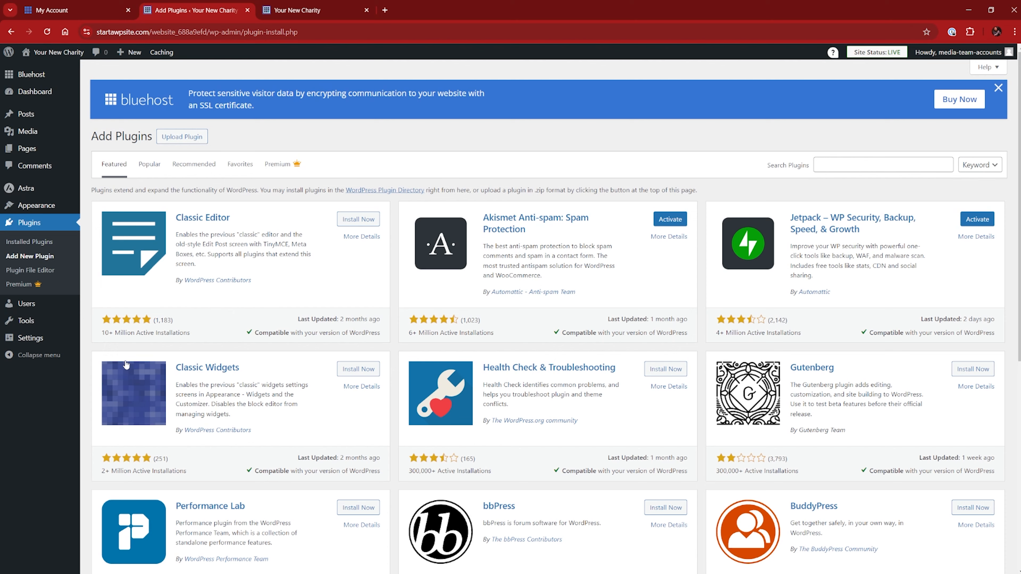
{"action": "left_click", "coordinate": [827, 164]}
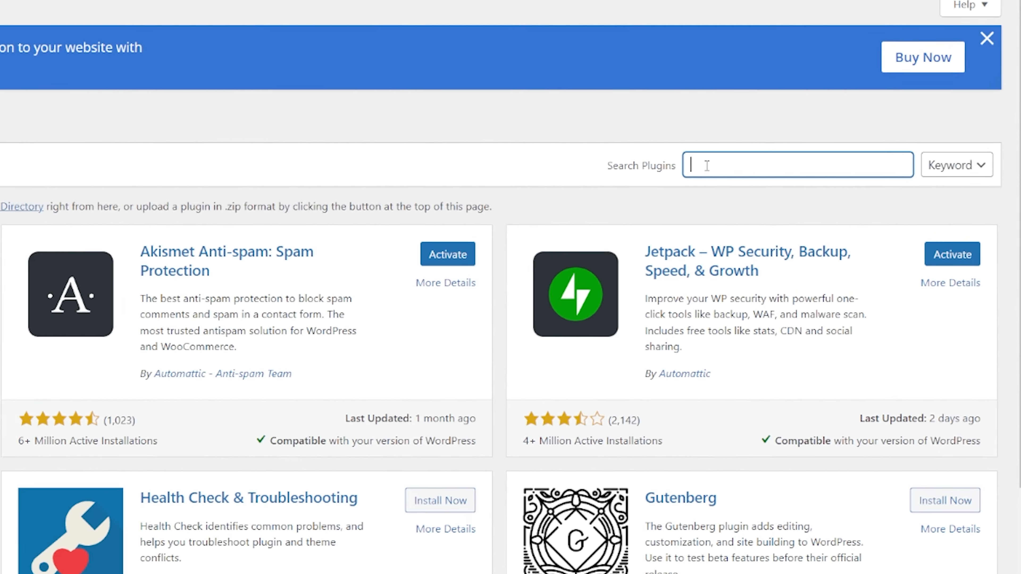
{"action": "type", "text": "start"}
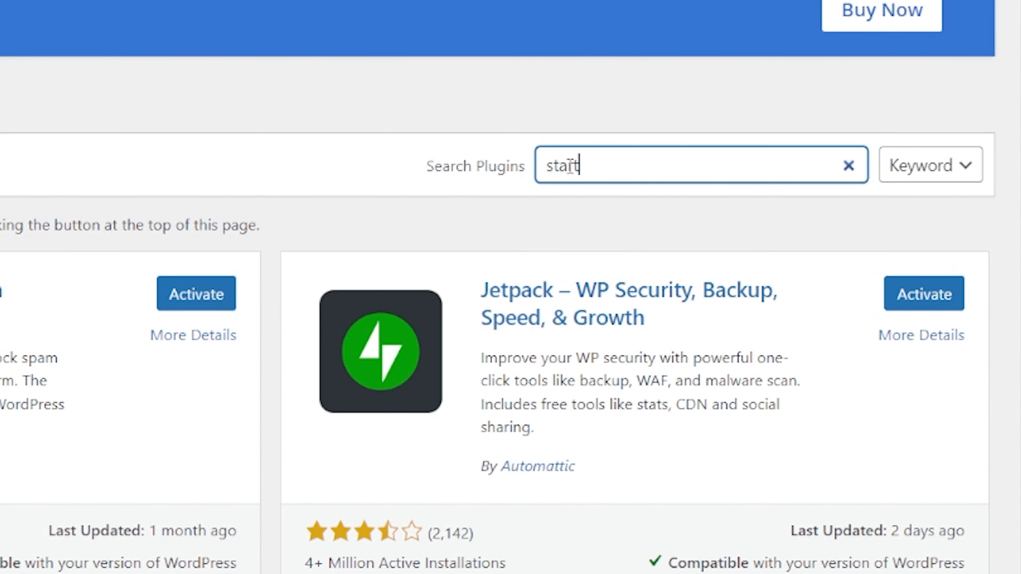
{"action": "type", "text": "er templ"}
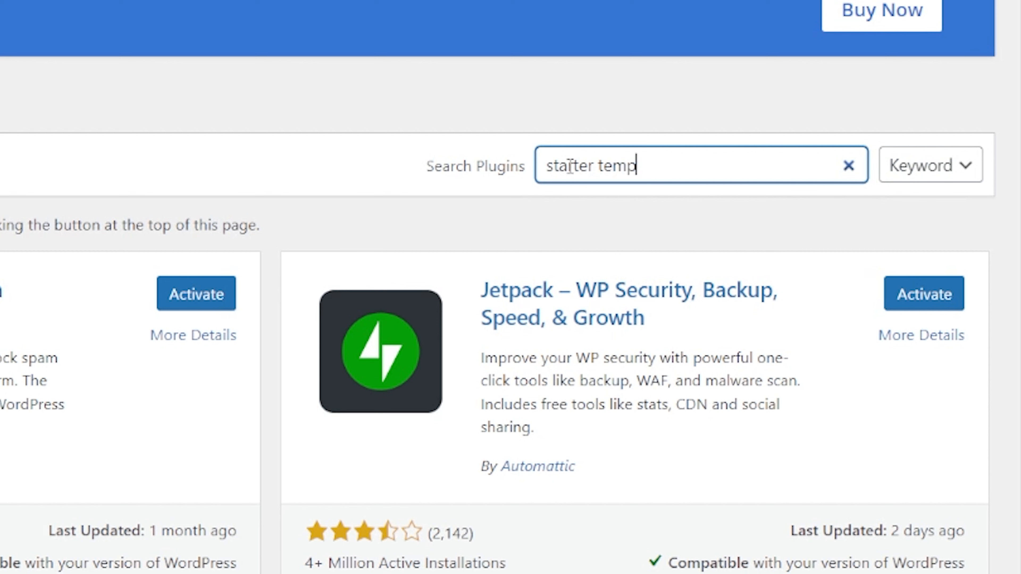
{"action": "type", "text": "ates"}
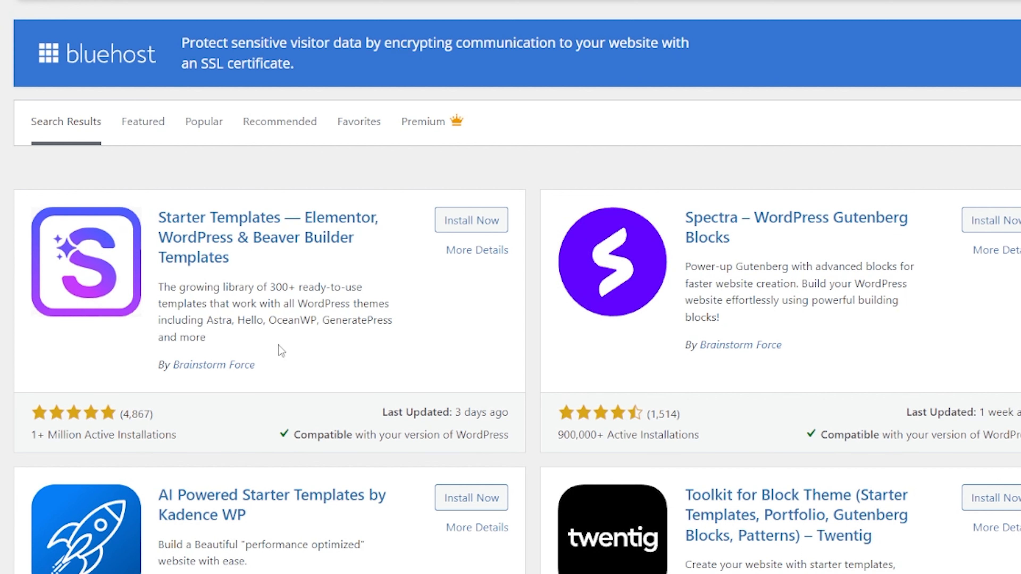
- Install and activate the Starter Templates plugin by Brainstorm Force and choose to build with Classic Starter Templates
{"action": "left_click", "coordinate": [471, 230]}
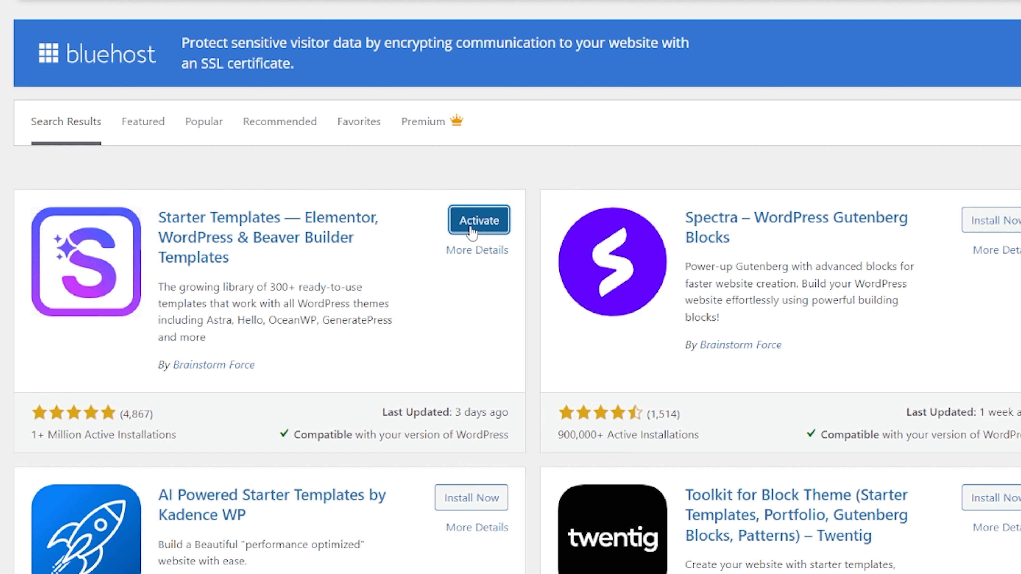
{"action": "left_click", "coordinate": [472, 232]}
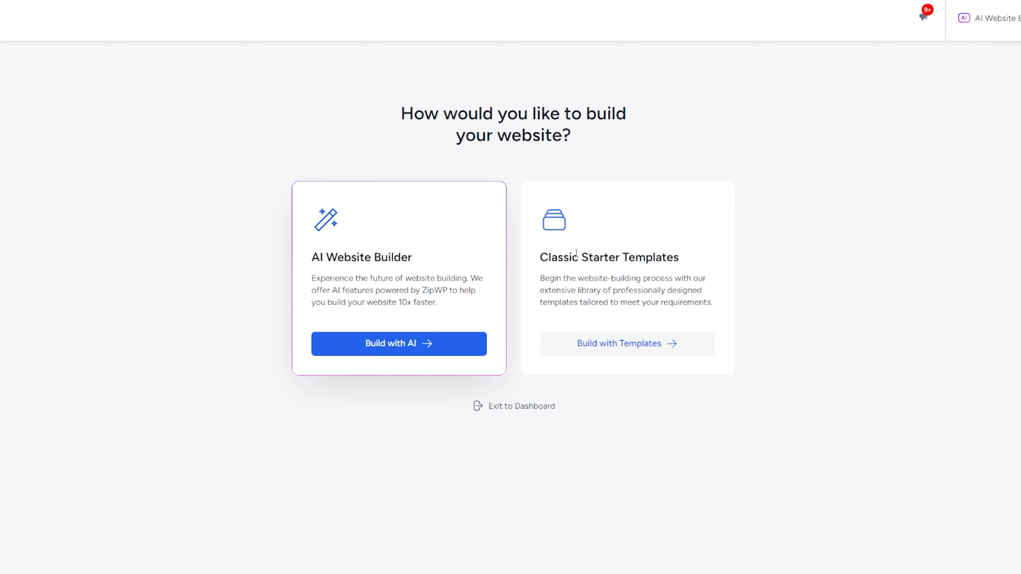
{"action": "left_click", "coordinate": [641, 347]}
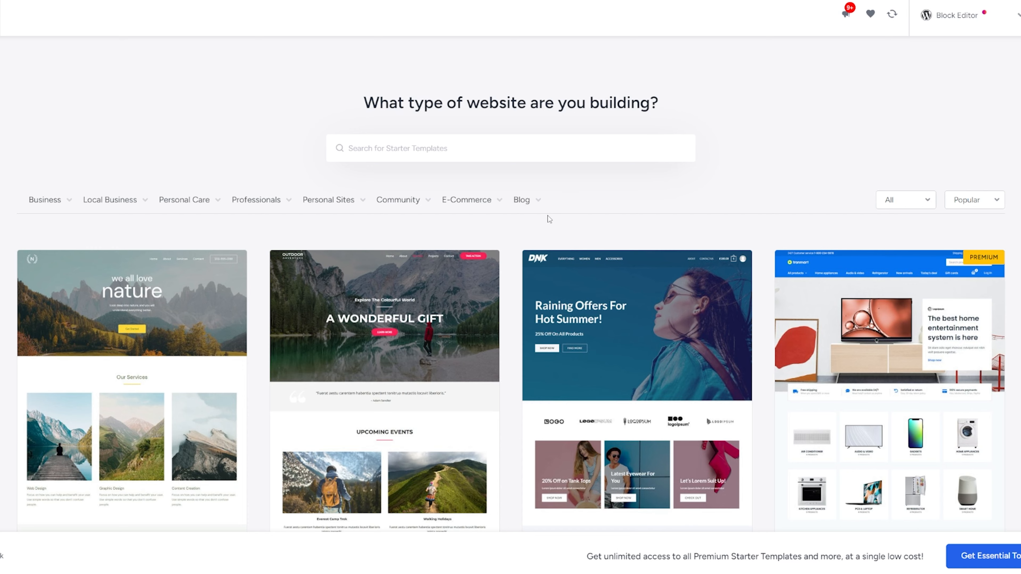
- Look through the Block Editor starter templates, comparing the available free and premium designs
{"action": "scroll", "coordinate": [517, 281], "scroll_direction": "down", "scroll_amount": 10}
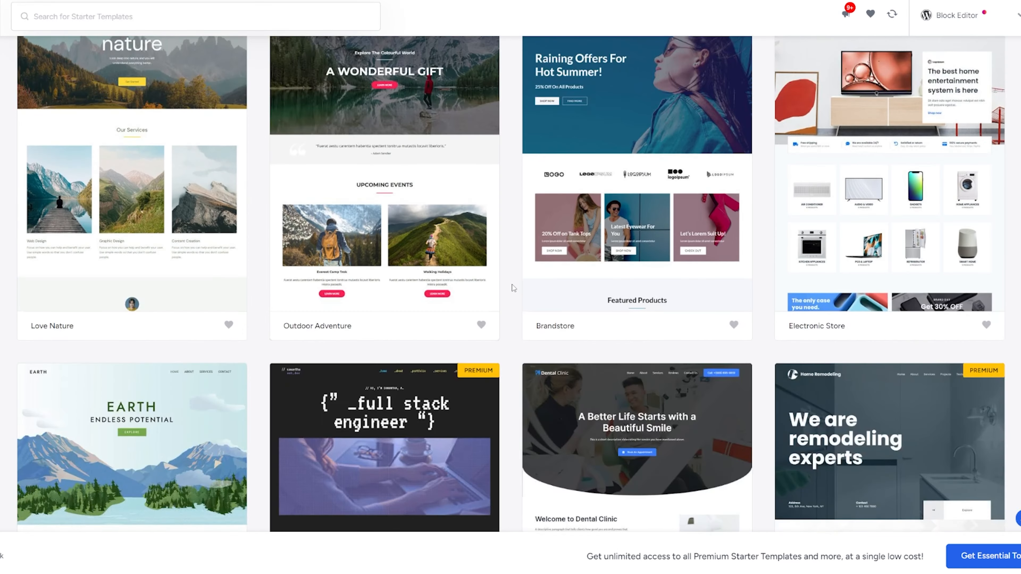
{"action": "scroll", "coordinate": [513, 288], "scroll_direction": "down", "scroll_amount": 5}
{"action": "scroll", "coordinate": [512, 288], "scroll_direction": "down", "scroll_amount": 9}
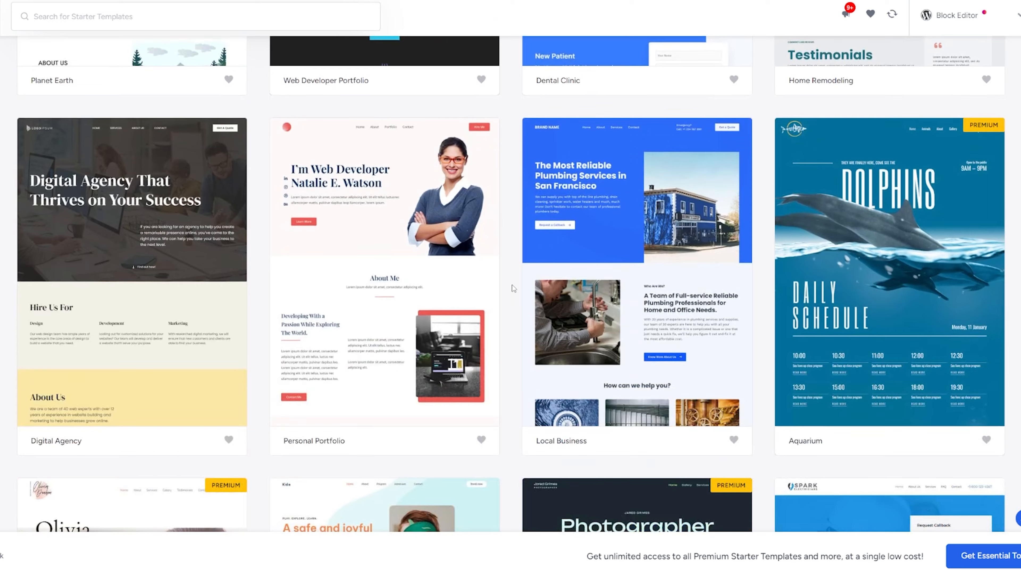
{"action": "scroll", "coordinate": [513, 288], "scroll_direction": "down", "scroll_amount": 4}
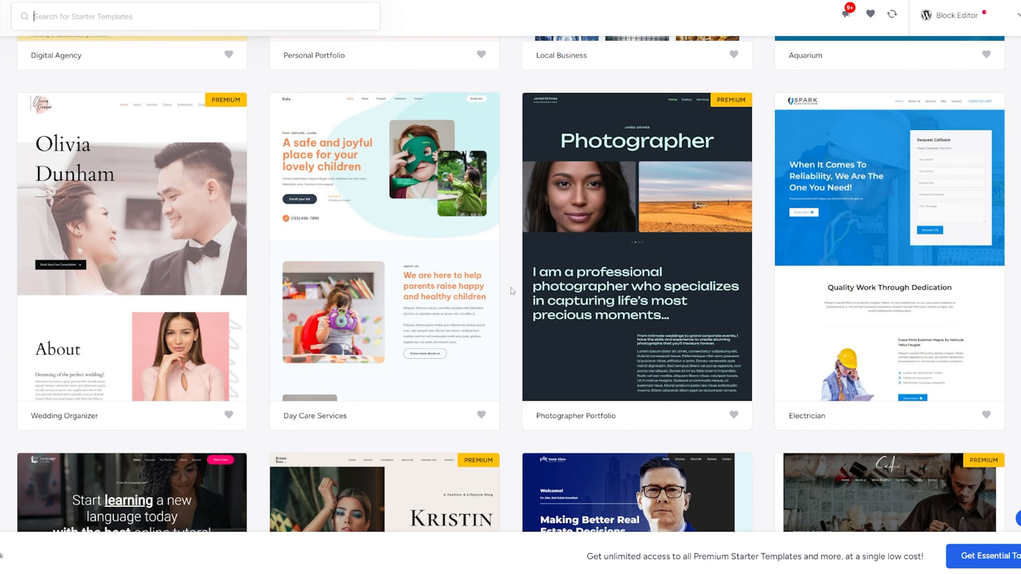
{"action": "scroll", "coordinate": [511, 288], "scroll_direction": "down", "scroll_amount": 9}
{"action": "scroll", "coordinate": [511, 288], "scroll_direction": "down", "scroll_amount": 5}
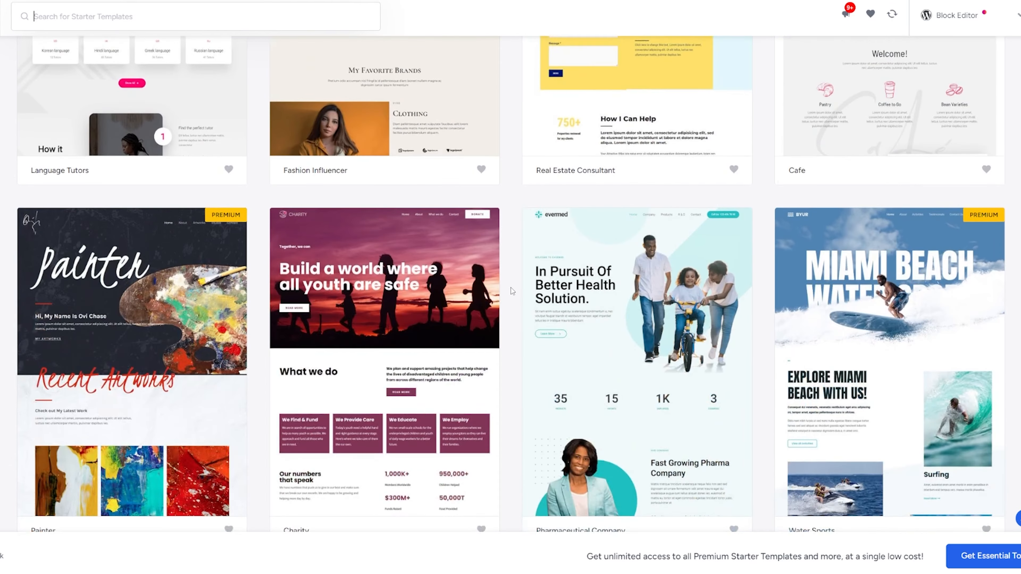
{"action": "scroll", "coordinate": [510, 288], "scroll_direction": "down", "scroll_amount": 5}
{"action": "scroll", "coordinate": [510, 296], "scroll_direction": "down", "scroll_amount": 10}
{"action": "scroll", "coordinate": [509, 297], "scroll_direction": "down", "scroll_amount": 12}
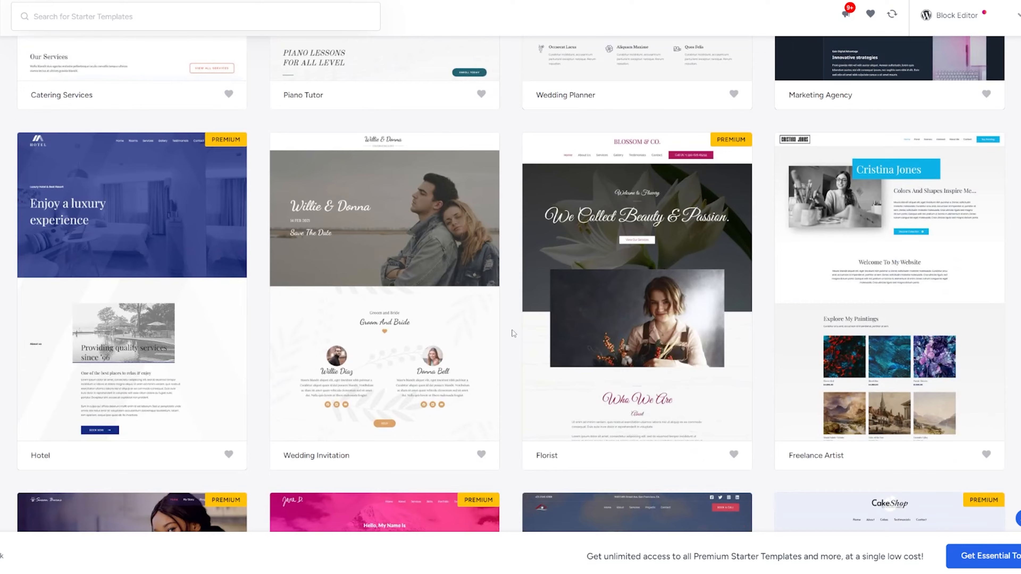
{"action": "scroll", "coordinate": [514, 333], "scroll_direction": "up", "scroll_amount": 3}
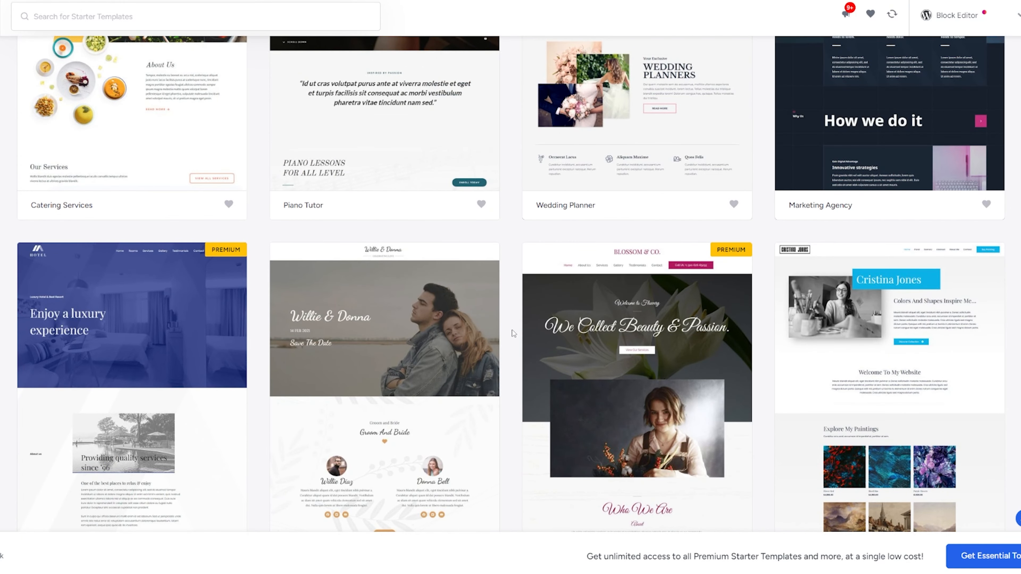
{"action": "scroll", "coordinate": [509, 326], "scroll_direction": "up", "scroll_amount": 2}
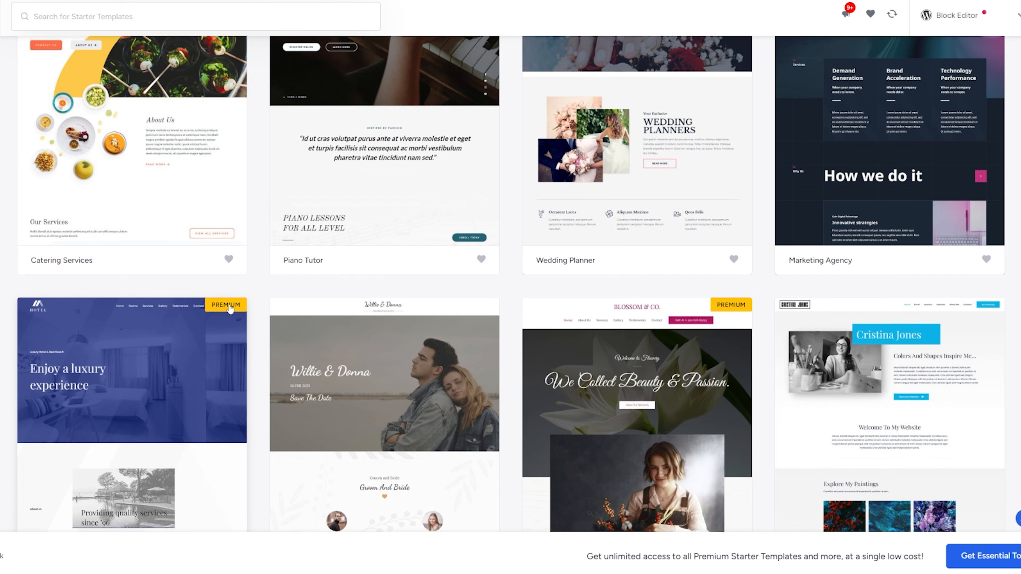
{"action": "scroll", "coordinate": [526, 310], "scroll_direction": "up", "scroll_amount": 15}
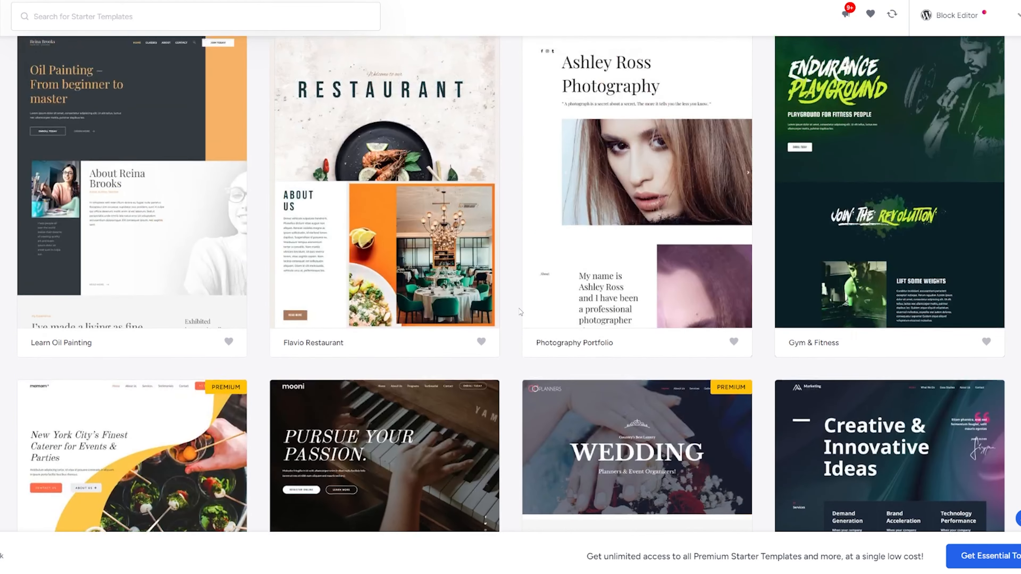
{"action": "scroll", "coordinate": [519, 309], "scroll_direction": "up", "scroll_amount": 10}
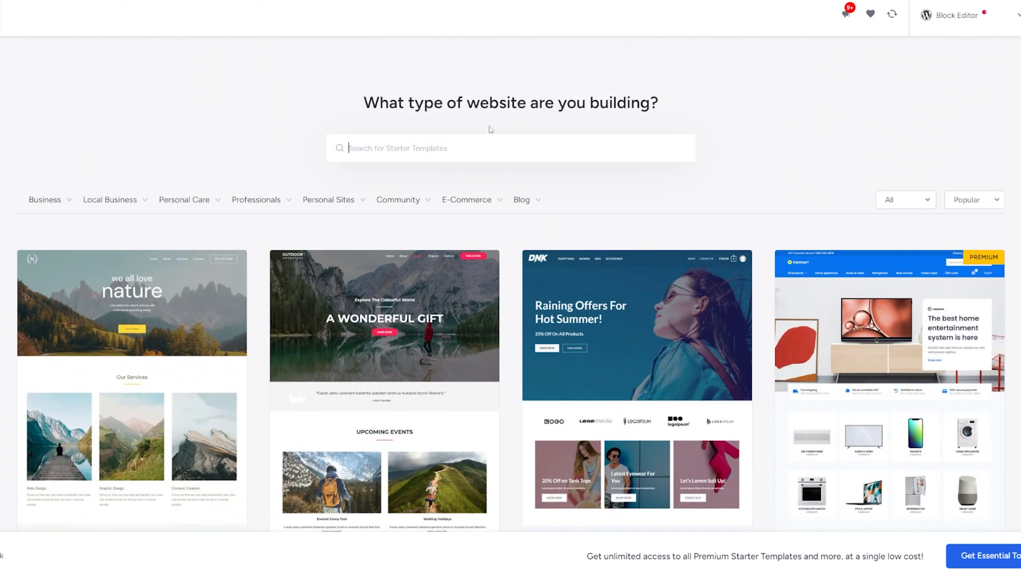
- Search the starter templates for "charity" and select the free Charity template
{"action": "left_click", "coordinate": [424, 148]}
{"action": "type", "text": "charity"}
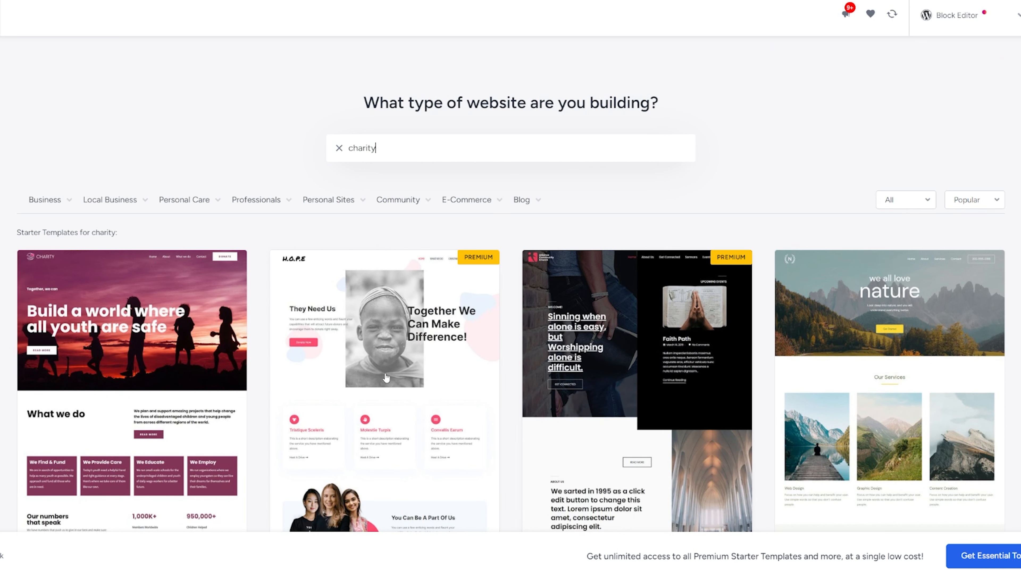
{"action": "scroll", "coordinate": [71, 330], "scroll_direction": "down", "scroll_amount": 1}
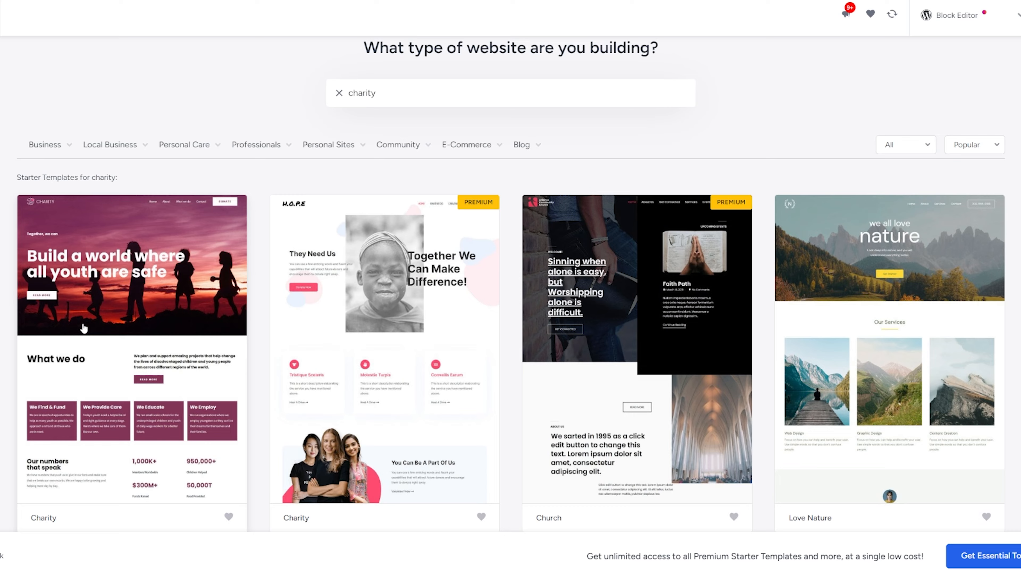
{"action": "scroll", "coordinate": [111, 331], "scroll_direction": "down", "scroll_amount": 3}
{"action": "scroll", "coordinate": [109, 282], "scroll_direction": "up", "scroll_amount": 2}
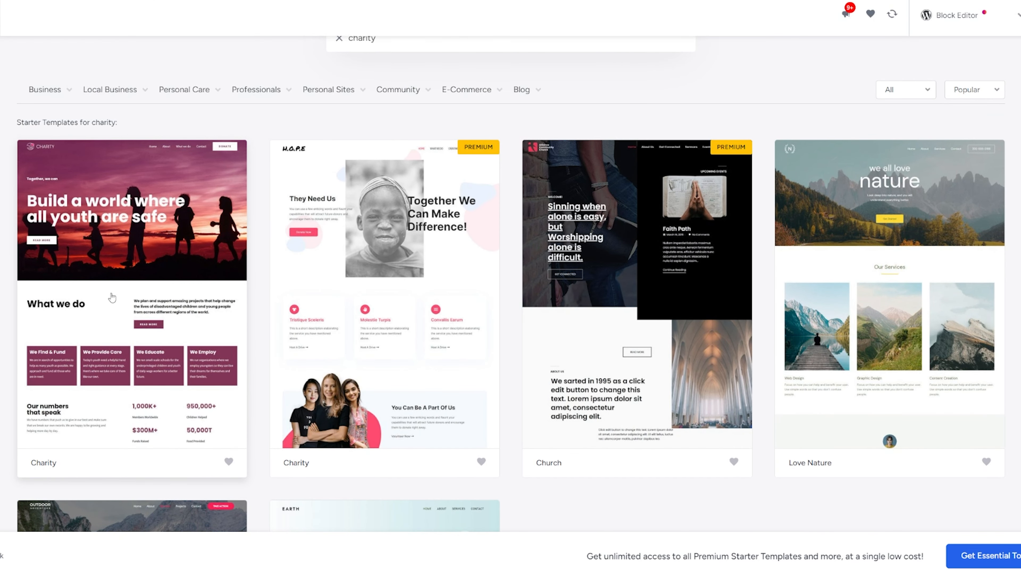
{"action": "left_click", "coordinate": [112, 297]}
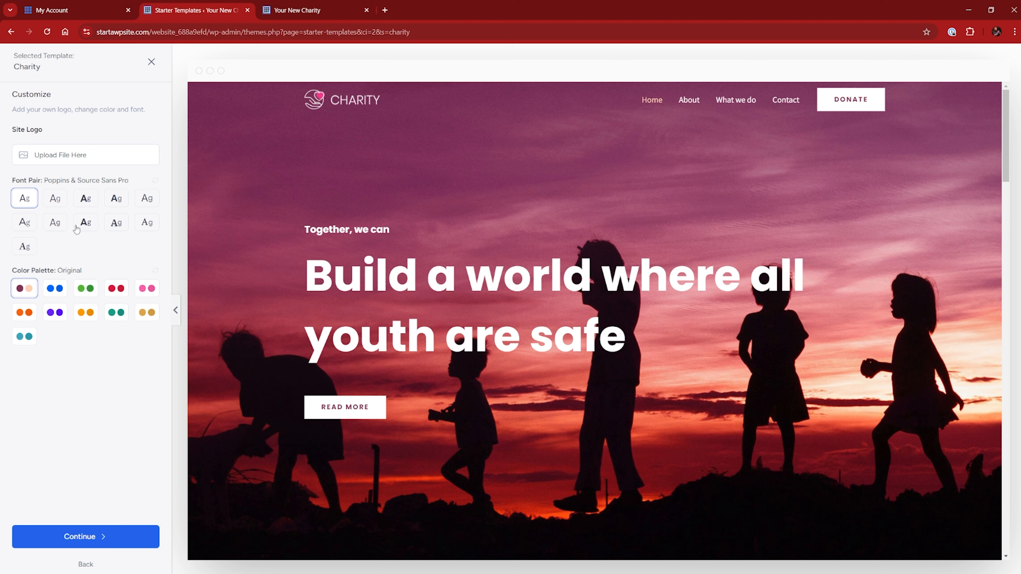
- Try out several font pairs on the Charity template and choose Crimson Text & Plus Jakarta Sans
{"action": "left_click", "coordinate": [55, 201]}
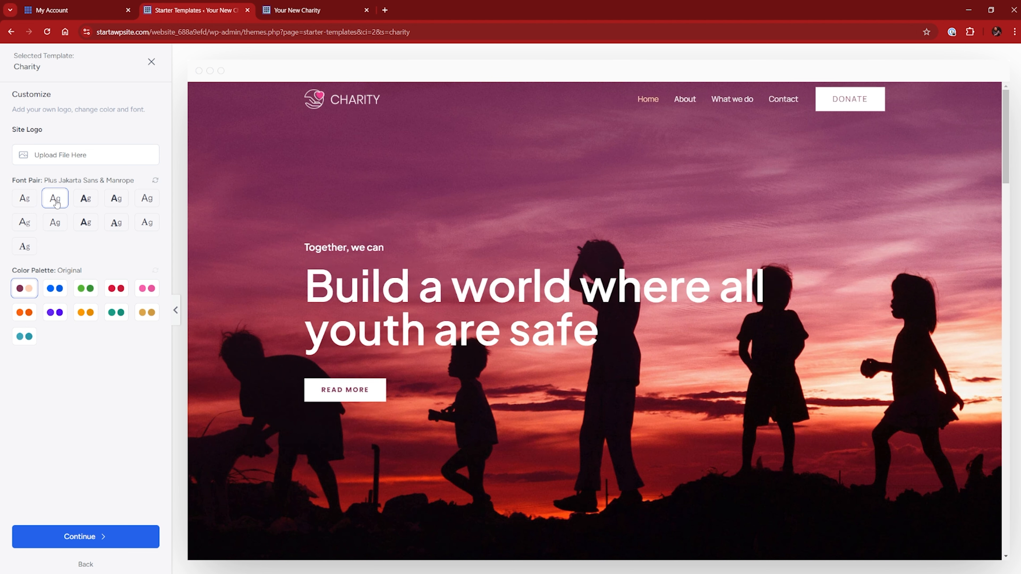
{"action": "left_click", "coordinate": [85, 205]}
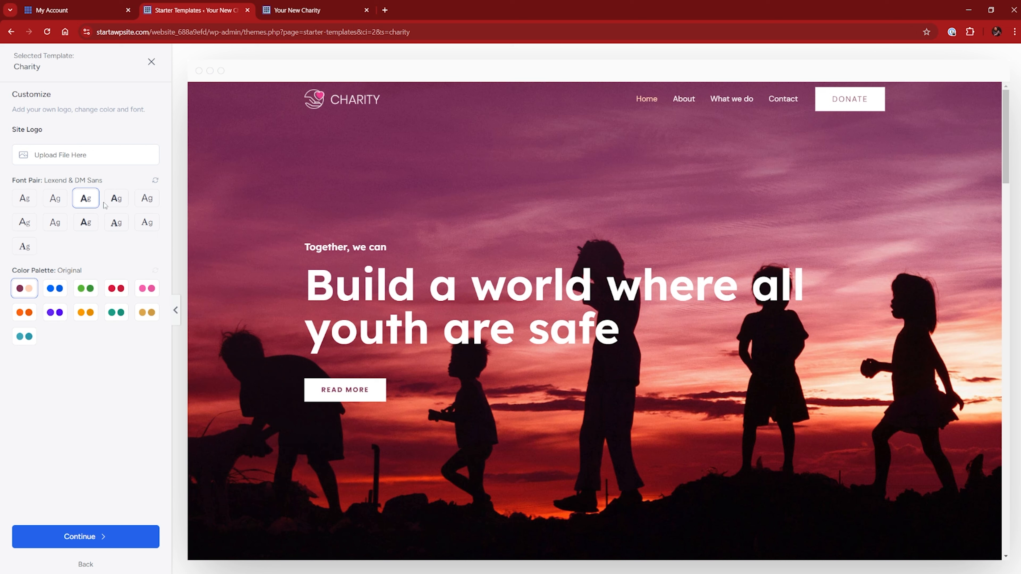
{"action": "left_click", "coordinate": [116, 203]}
{"action": "left_click", "coordinate": [147, 203]}
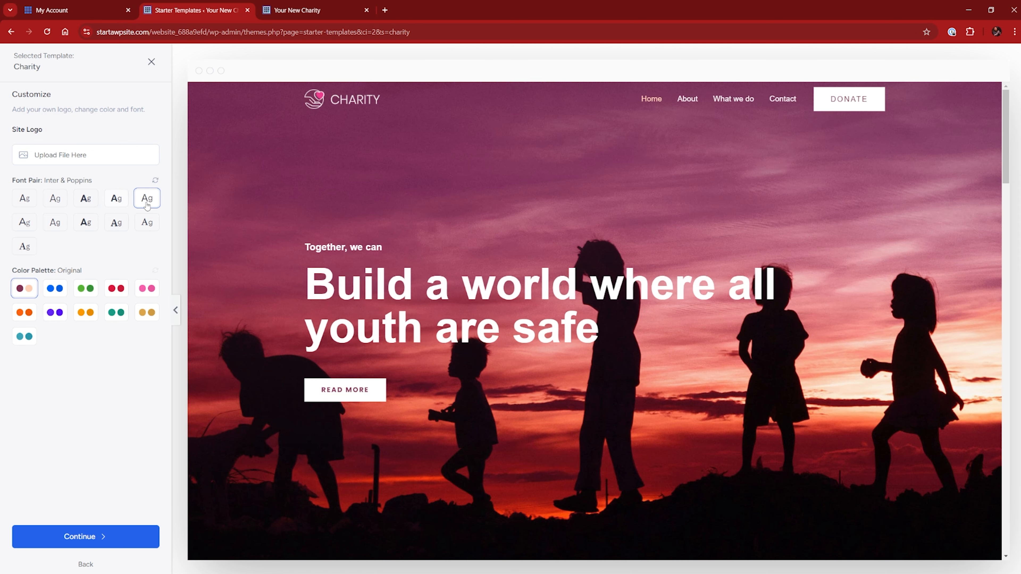
{"action": "left_click", "coordinate": [147, 224]}
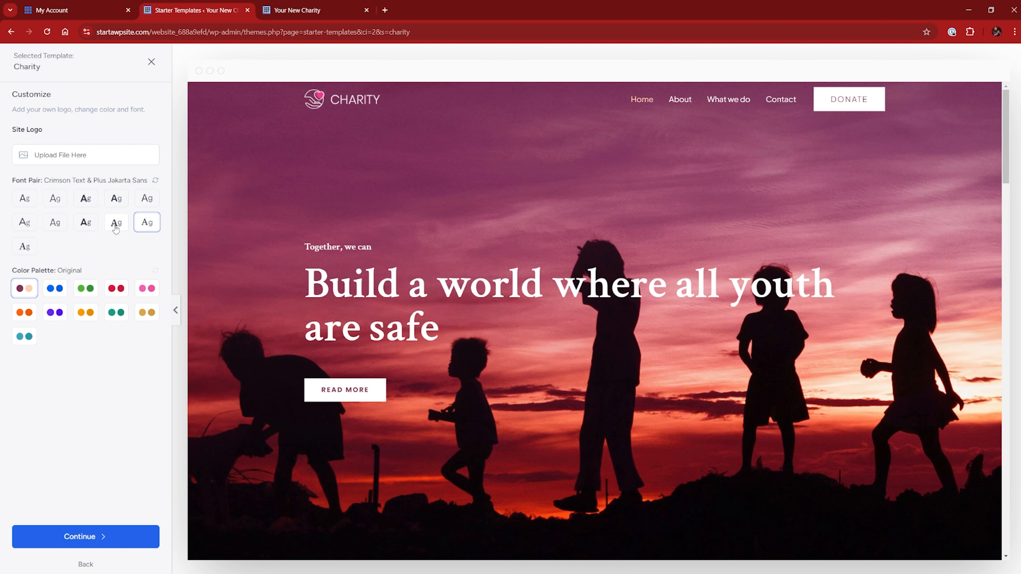
{"action": "left_click", "coordinate": [115, 227]}
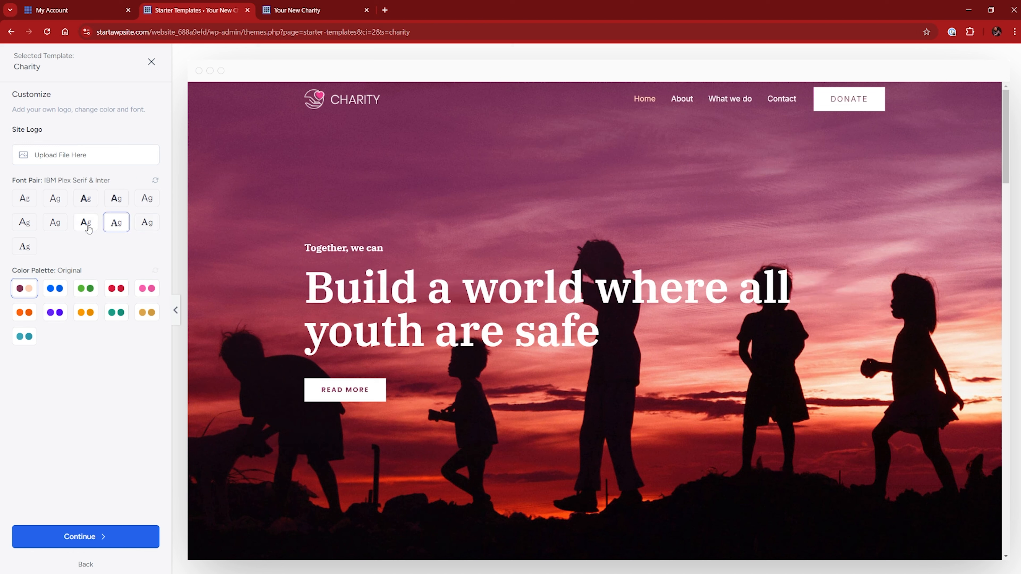
{"action": "left_click", "coordinate": [89, 227]}
{"action": "left_click", "coordinate": [56, 228]}
{"action": "left_click", "coordinate": [22, 230]}
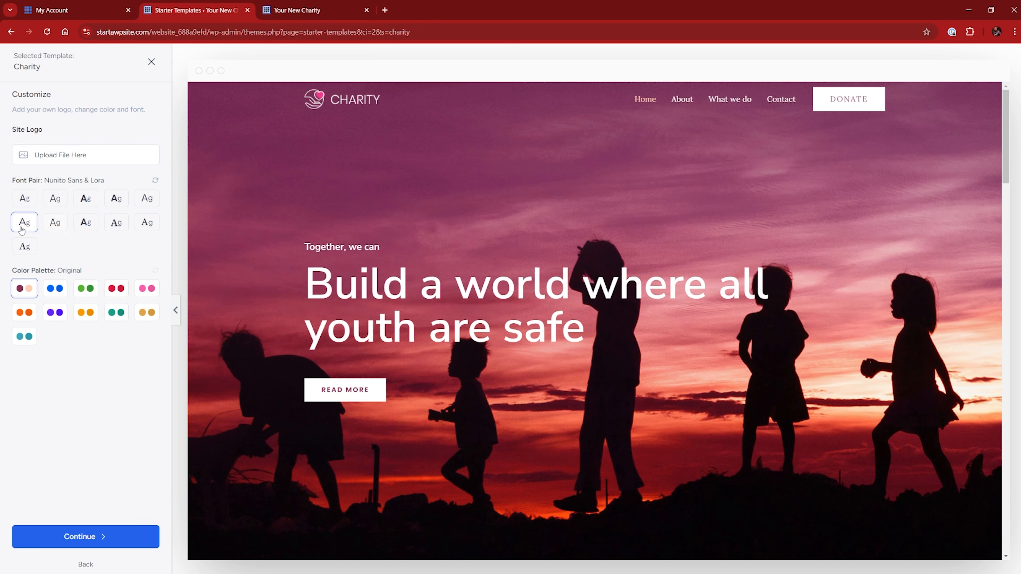
{"action": "left_click", "coordinate": [152, 226]}
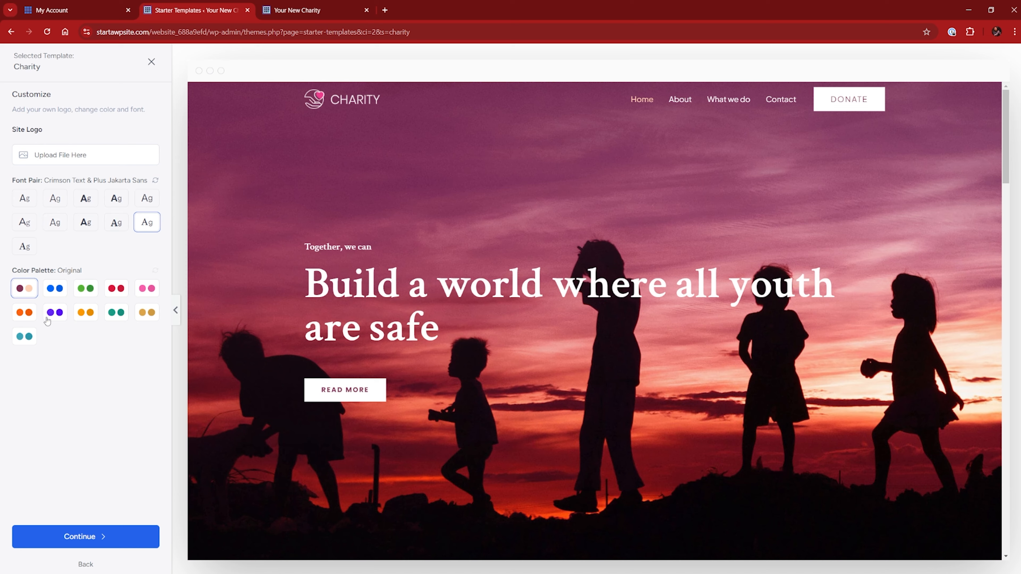
- Try the alternative color palettes on the template's Our Impact section and return to the Original palette
{"action": "scroll", "coordinate": [273, 365], "scroll_direction": "down", "scroll_amount": 10}
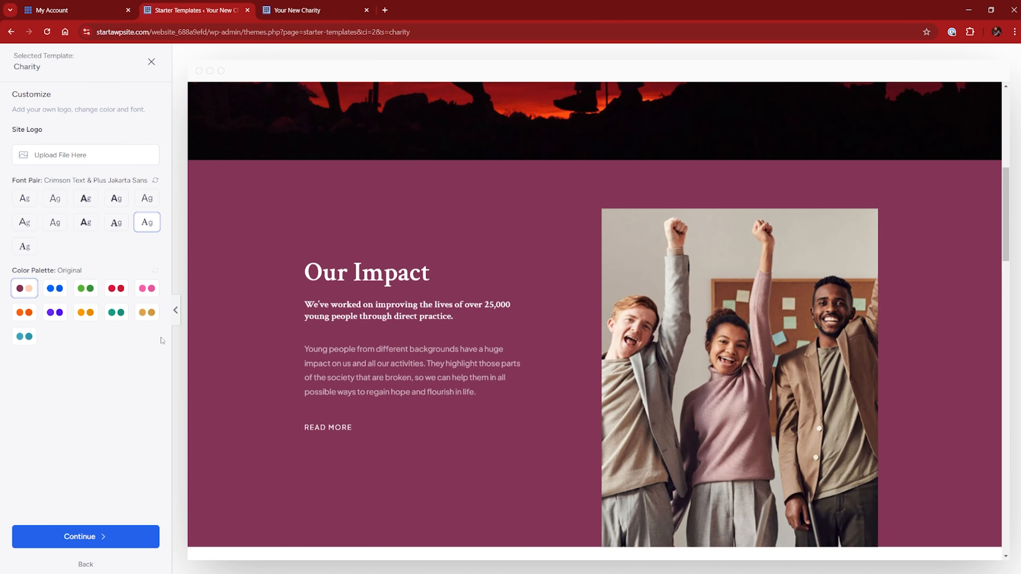
{"action": "left_click", "coordinate": [56, 291]}
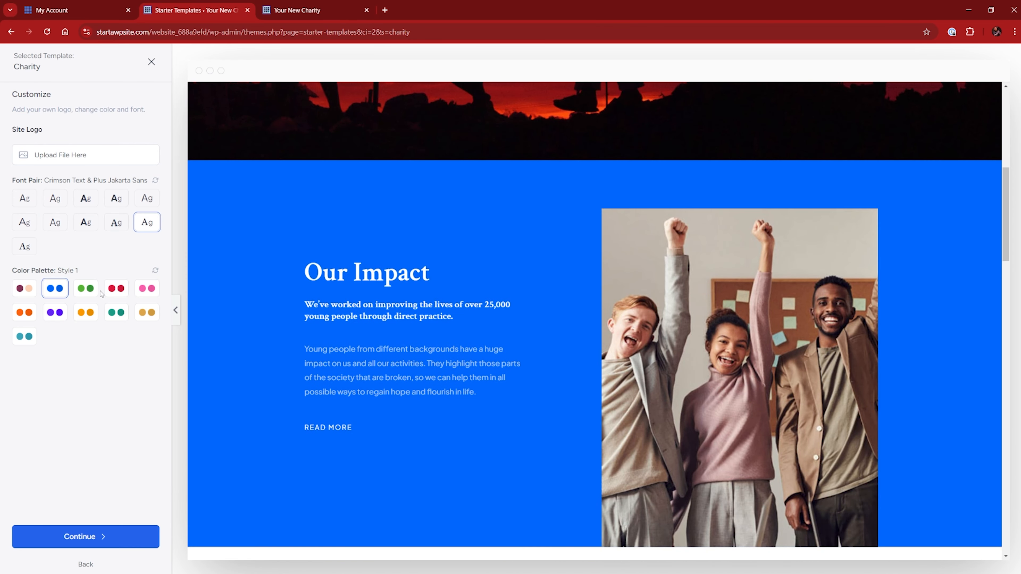
{"action": "left_click", "coordinate": [86, 292]}
{"action": "left_click", "coordinate": [124, 292]}
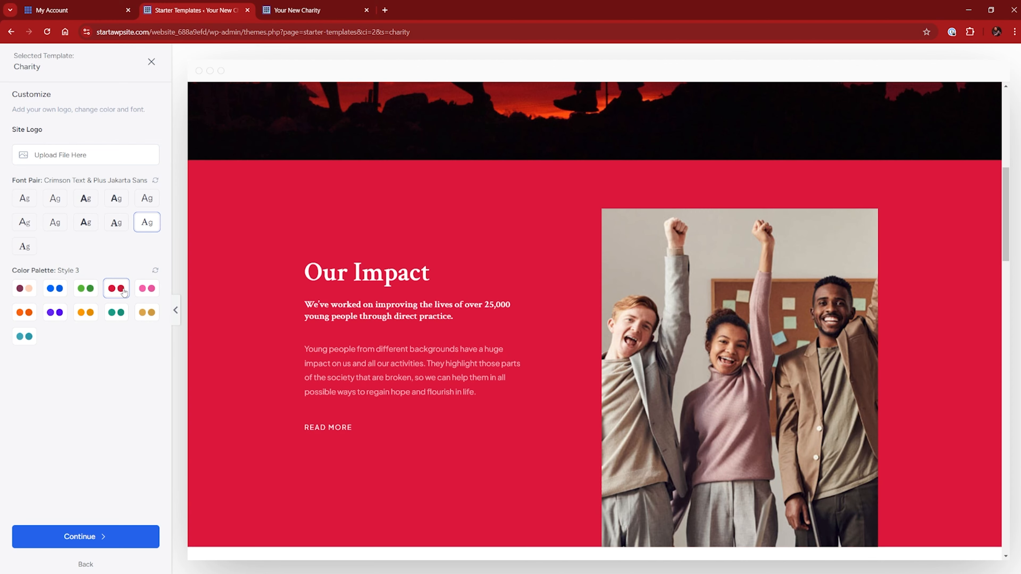
{"action": "left_click", "coordinate": [144, 292]}
{"action": "left_click", "coordinate": [146, 318]}
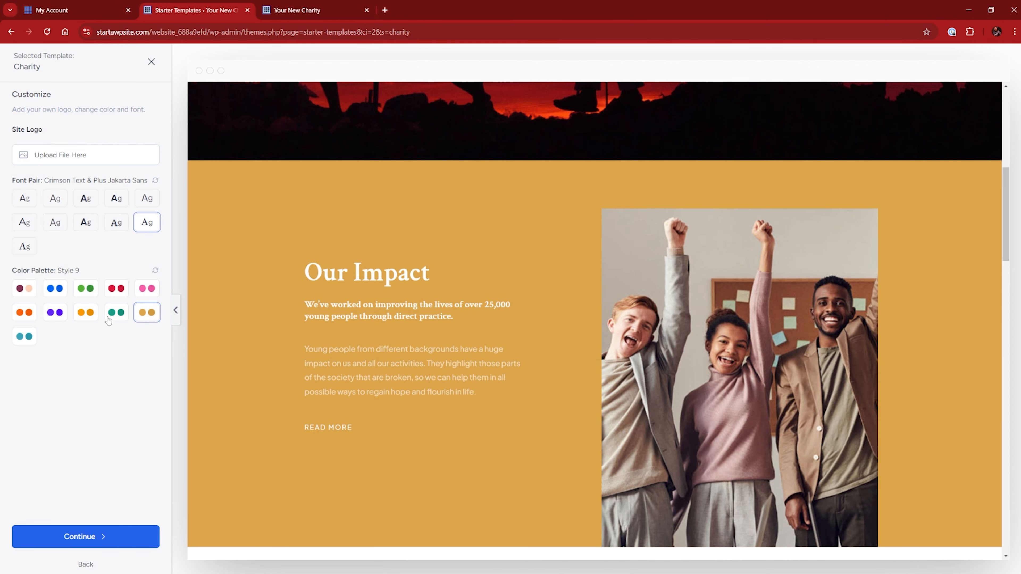
{"action": "left_click", "coordinate": [116, 313]}
{"action": "left_click", "coordinate": [89, 315]}
{"action": "left_click", "coordinate": [55, 314]}
{"action": "left_click", "coordinate": [24, 316]}
{"action": "left_click", "coordinate": [24, 336]}
{"action": "left_click", "coordinate": [22, 291]}
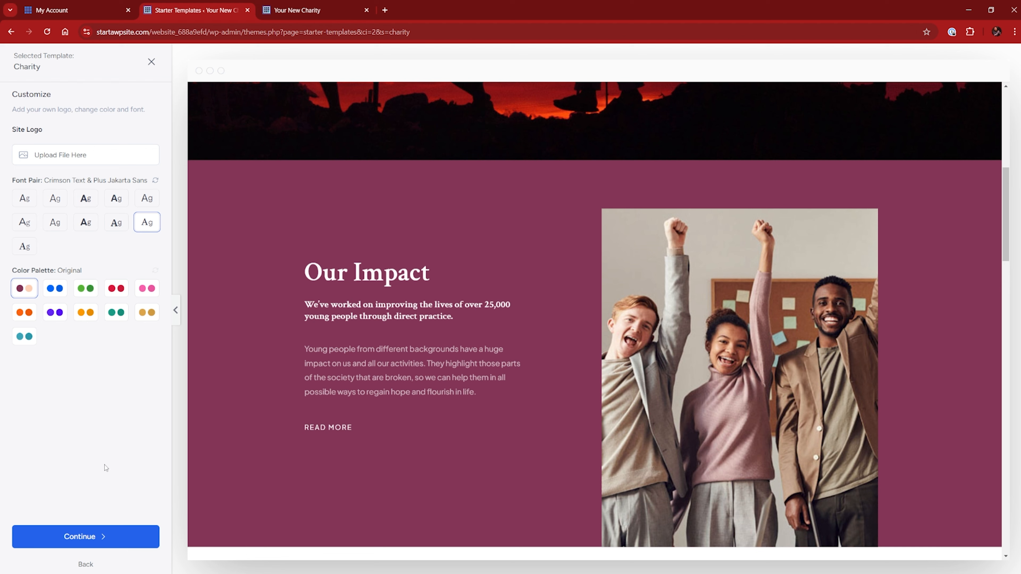
- Continue with the customized template, skip the optional features and submit the blank details form to build the website
{"action": "left_click", "coordinate": [95, 538]}
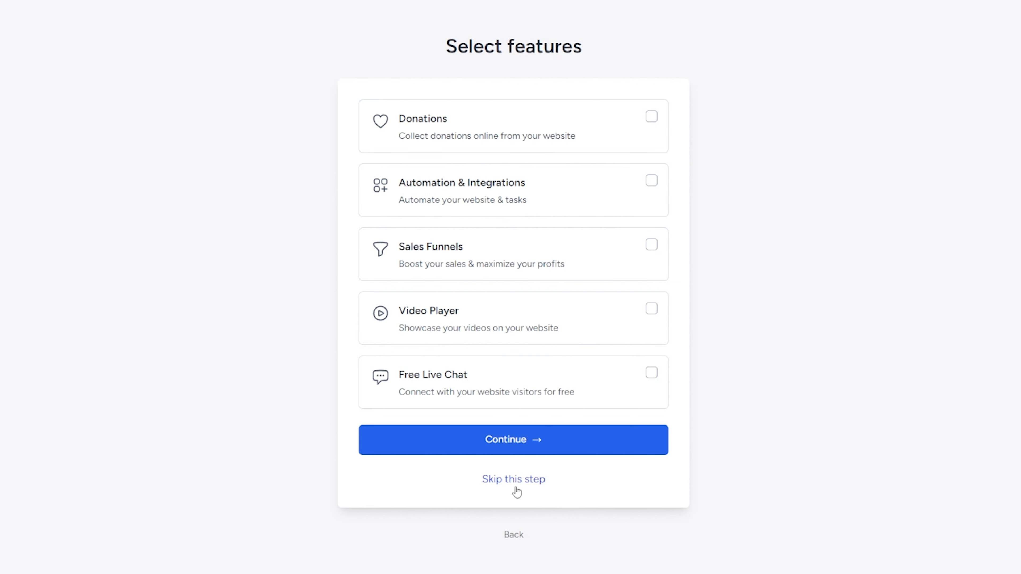
{"action": "left_click", "coordinate": [515, 480]}
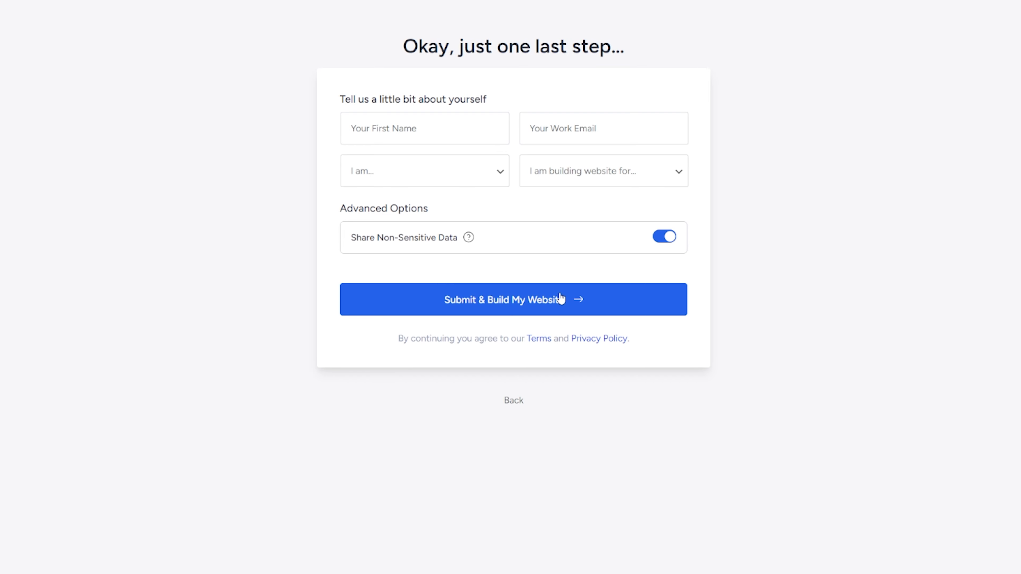
{"action": "left_click", "coordinate": [533, 308]}
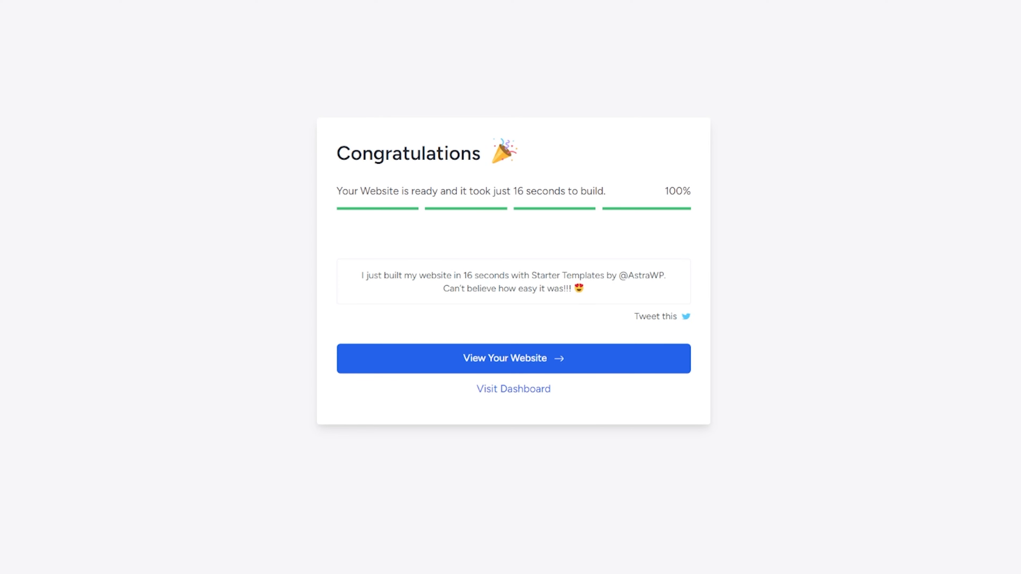
- View the newly built website and look through the home page's hero, Our Impact, numbers and partners sections
{"action": "left_click", "coordinate": [558, 357]}
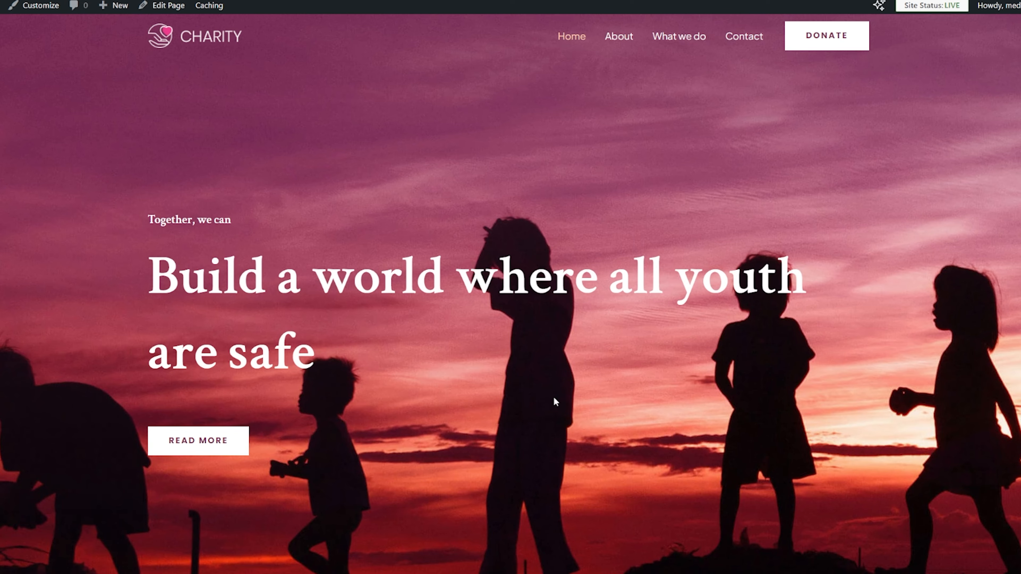
{"action": "scroll", "coordinate": [554, 377], "scroll_direction": "down", "scroll_amount": 10}
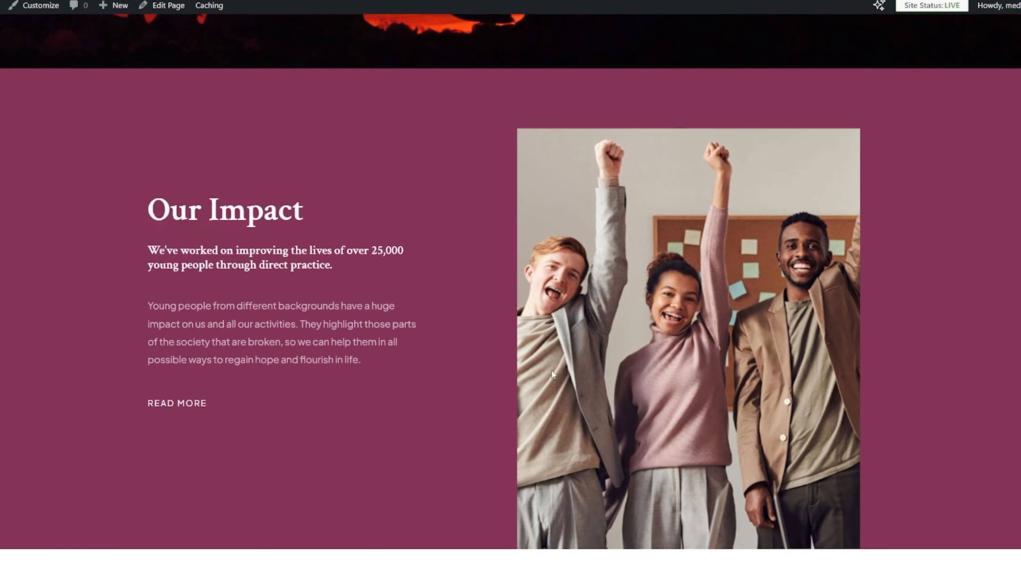
{"action": "scroll", "coordinate": [553, 375], "scroll_direction": "down", "scroll_amount": 15}
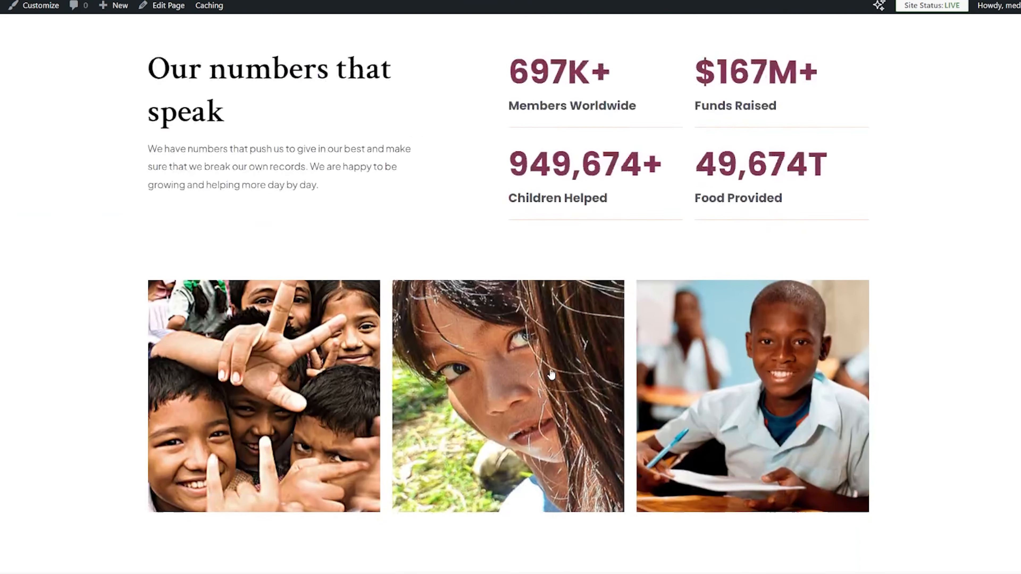
{"action": "scroll", "coordinate": [549, 367], "scroll_direction": "down", "scroll_amount": 5}
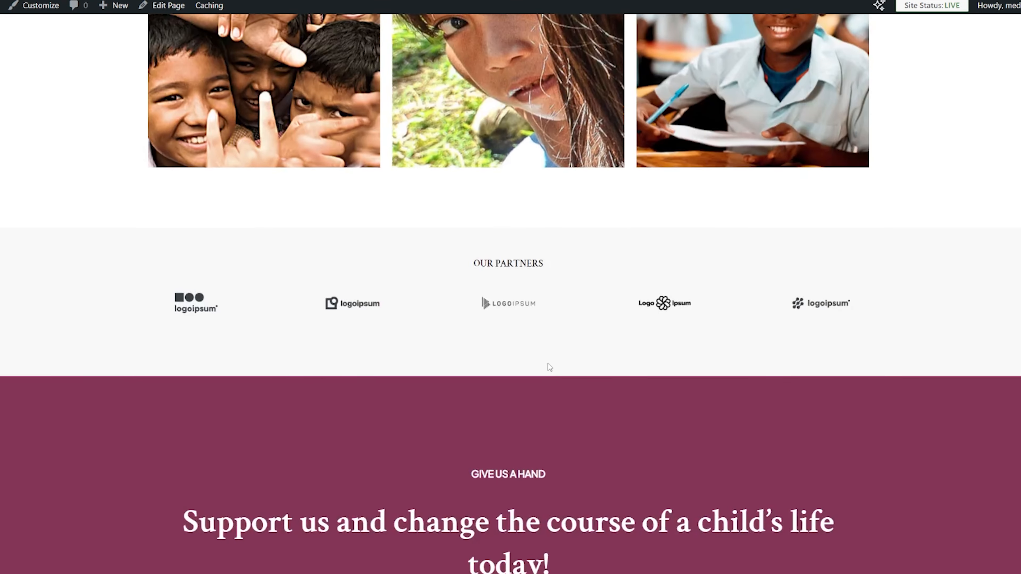
{"action": "scroll", "coordinate": [549, 366], "scroll_direction": "down", "scroll_amount": 6}
{"action": "scroll", "coordinate": [548, 361], "scroll_direction": "up", "scroll_amount": 20}
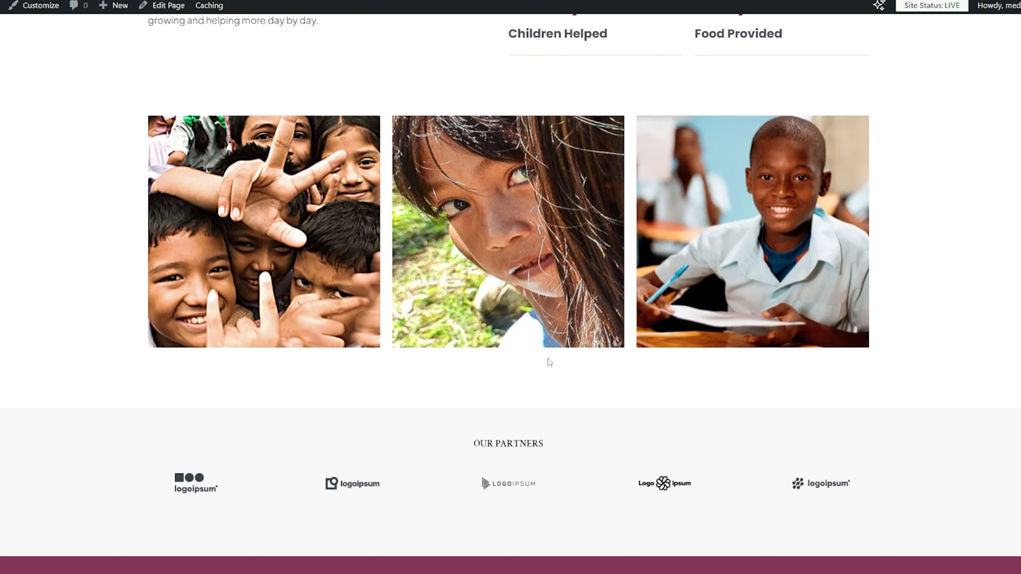
{"action": "scroll", "coordinate": [548, 358], "scroll_direction": "up", "scroll_amount": 8}
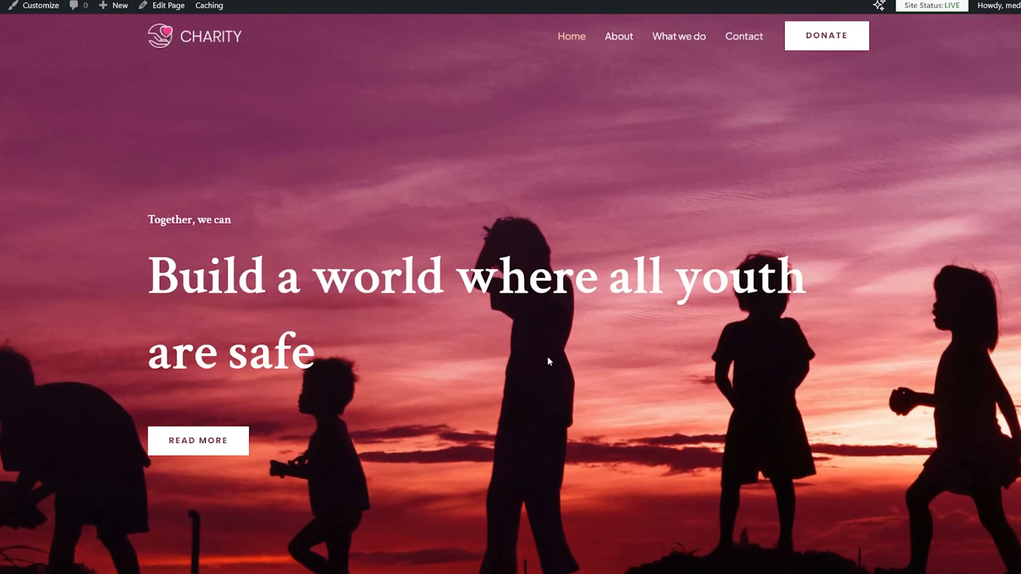
{"action": "scroll", "coordinate": [543, 350], "scroll_direction": "down", "scroll_amount": 1}
{"action": "scroll", "coordinate": [540, 341], "scroll_direction": "up", "scroll_amount": 1}
{"action": "scroll", "coordinate": [353, 308], "scroll_direction": "down", "scroll_amount": 5}
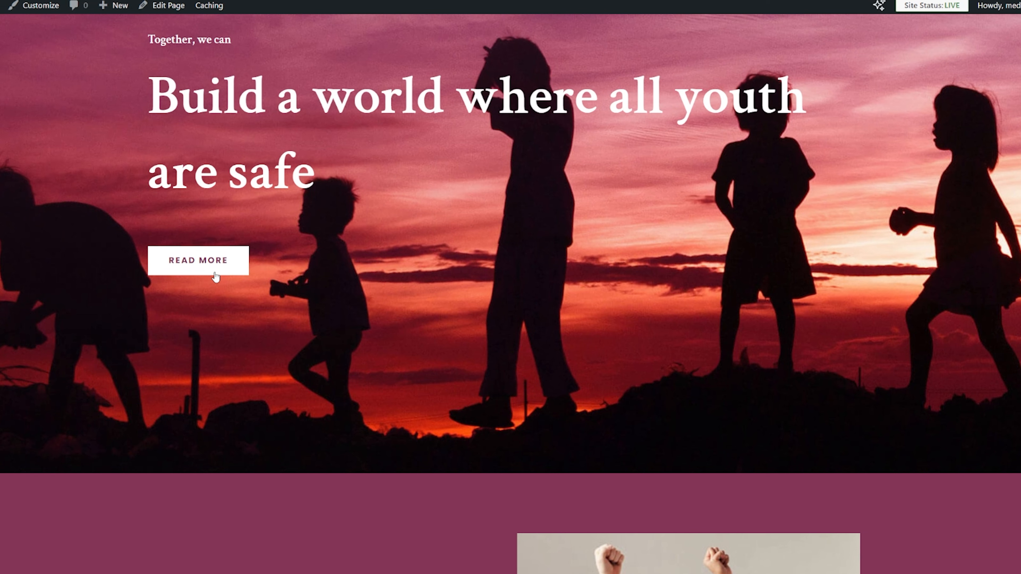
{"action": "scroll", "coordinate": [356, 313], "scroll_direction": "up", "scroll_amount": 5}
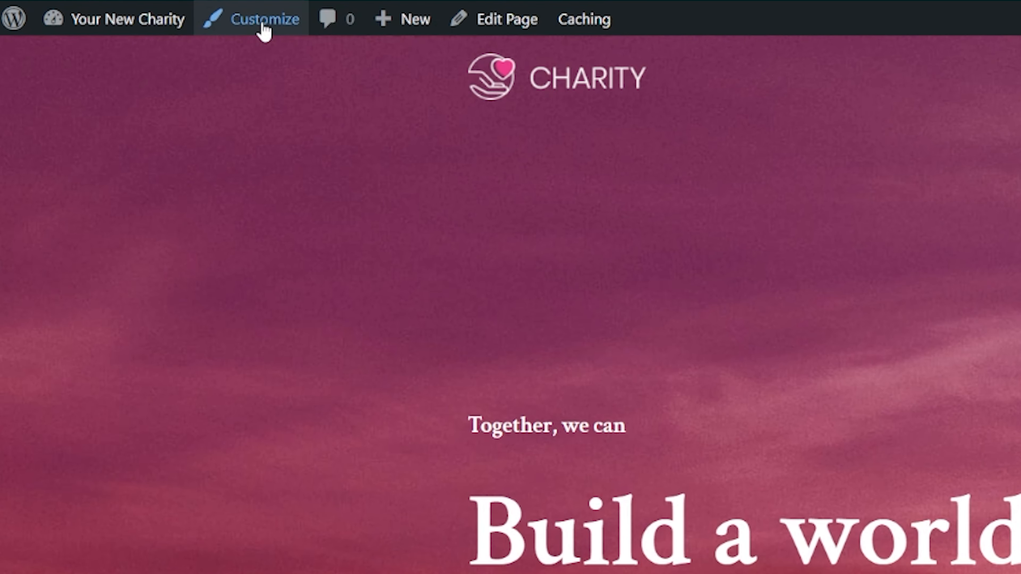
- Open the site's global typography customization, try the Montserrat / Source Sans Pro preset and apply the sixth preset
{"action": "left_click", "coordinate": [273, 26]}
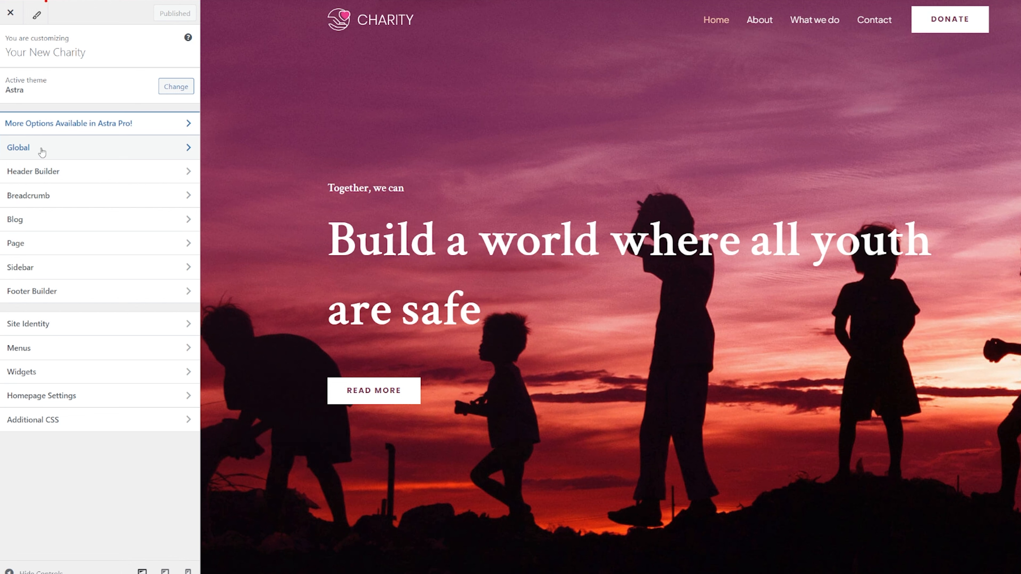
{"action": "left_click", "coordinate": [69, 149]}
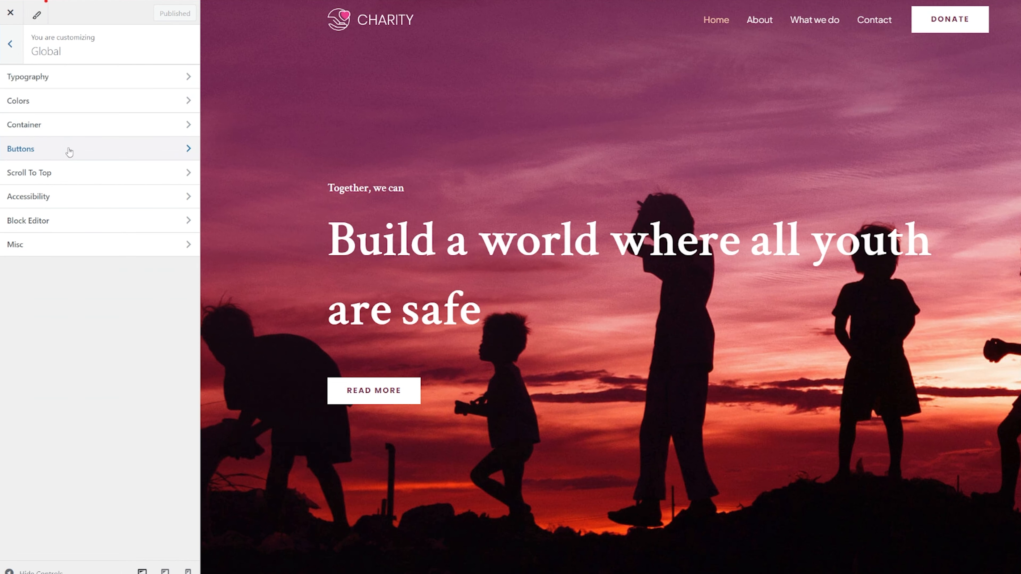
{"action": "left_click", "coordinate": [76, 80]}
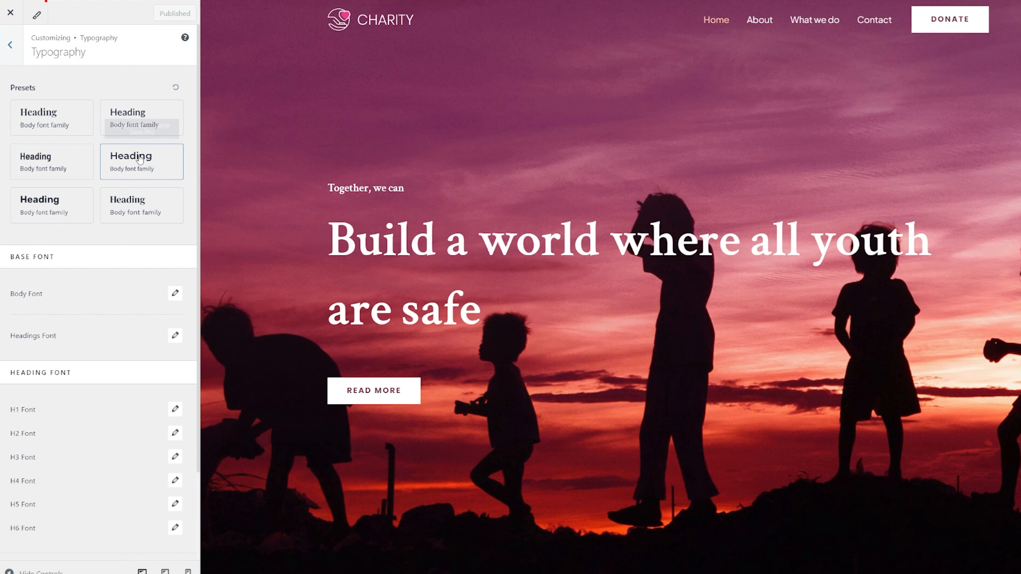
{"action": "left_click", "coordinate": [130, 175]}
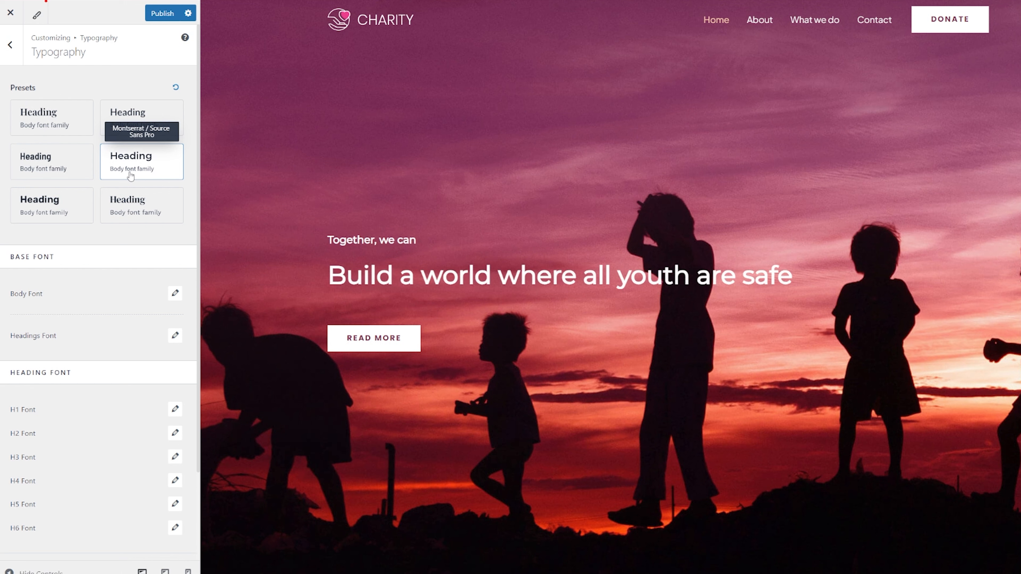
{"action": "left_click", "coordinate": [132, 213]}
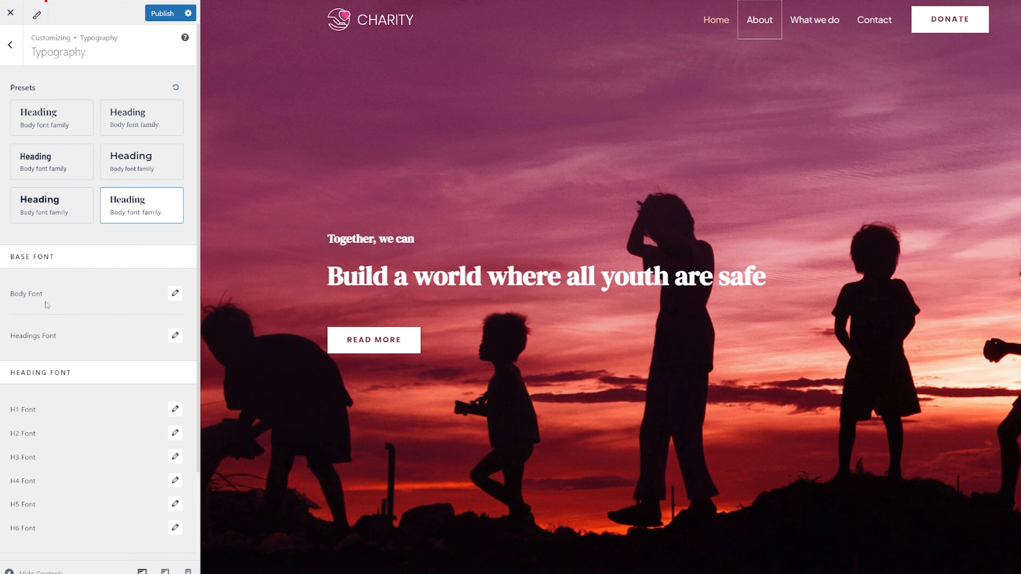
- Set the global headings font family to Crimson Pro and check it on the home page sections
{"action": "left_click", "coordinate": [175, 336]}
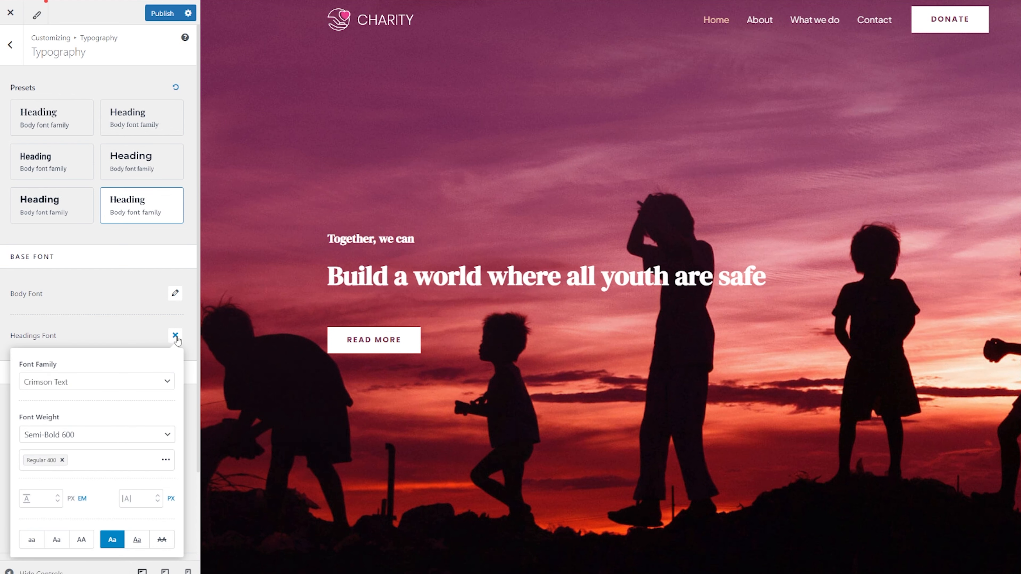
{"action": "left_click", "coordinate": [169, 385]}
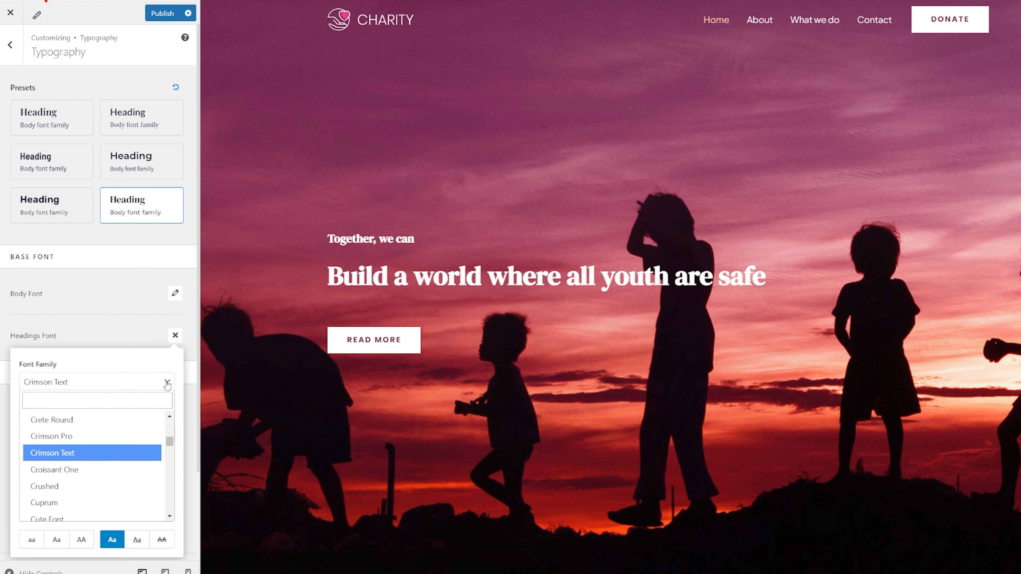
{"action": "left_click", "coordinate": [74, 439]}
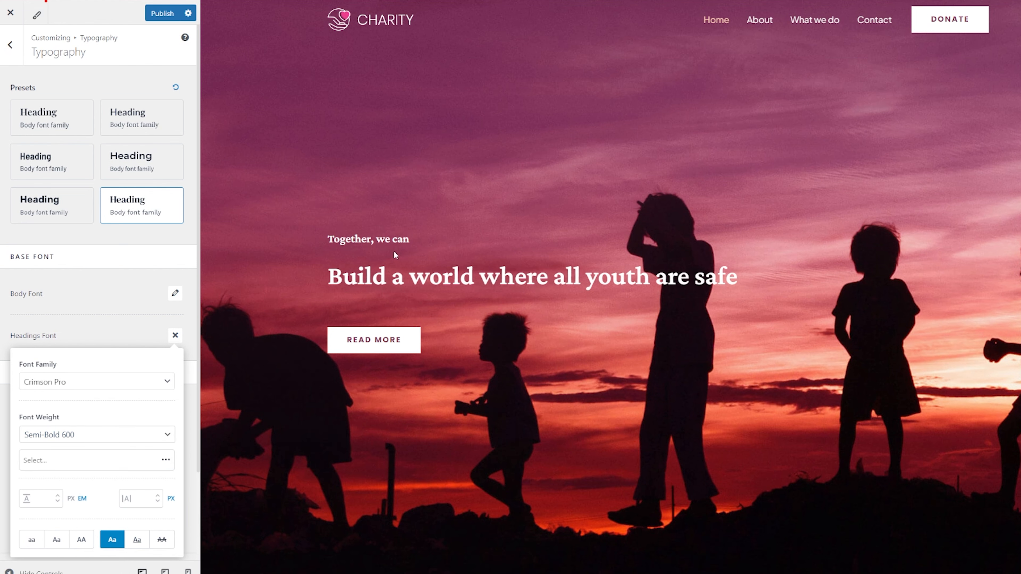
{"action": "scroll", "coordinate": [276, 402], "scroll_direction": "down", "scroll_amount": 10}
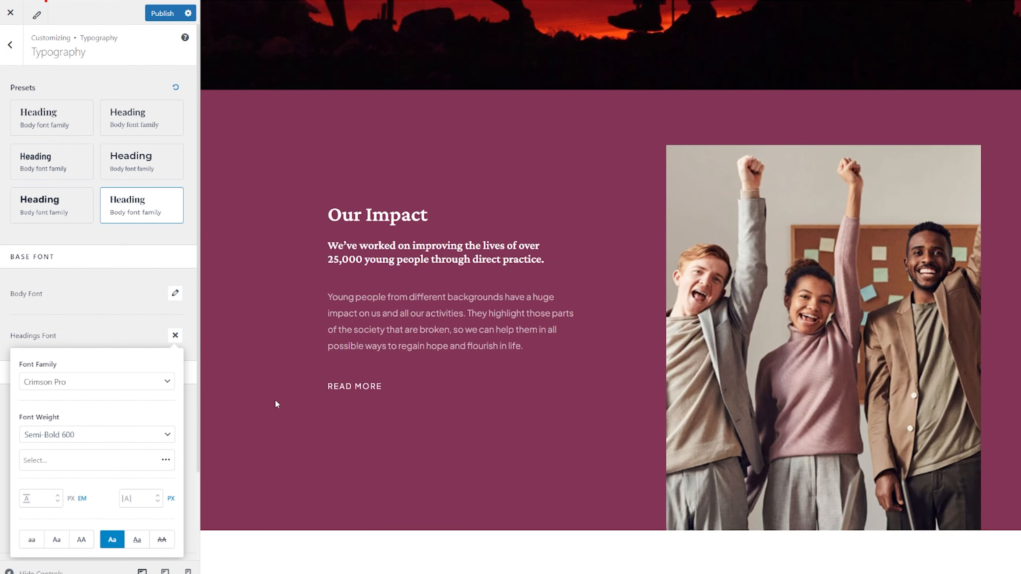
{"action": "scroll", "coordinate": [276, 402], "scroll_direction": "down", "scroll_amount": 10}
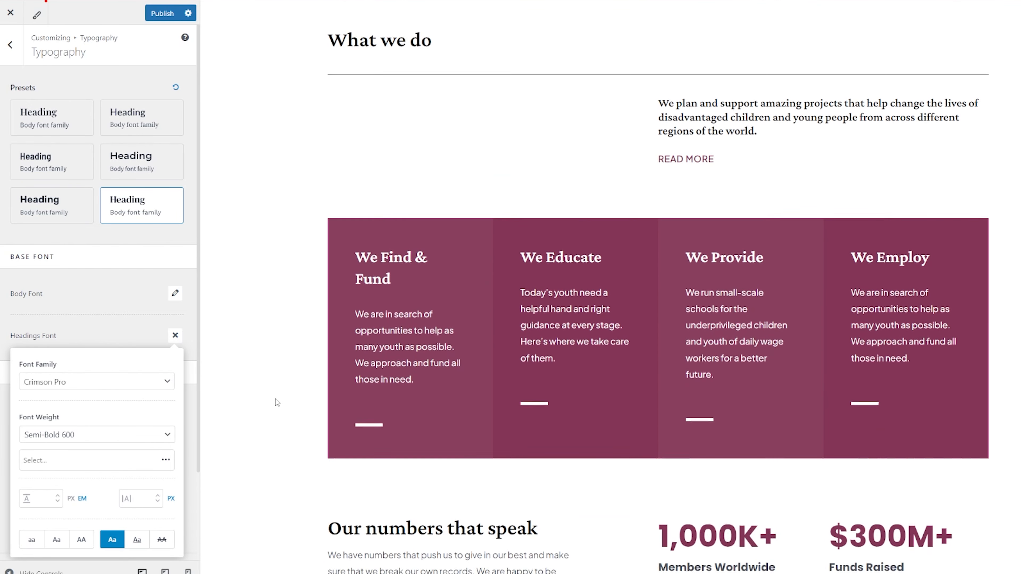
- Try the Crushed font family for the headings and return to Crimson Pro
{"action": "left_click", "coordinate": [134, 381]}
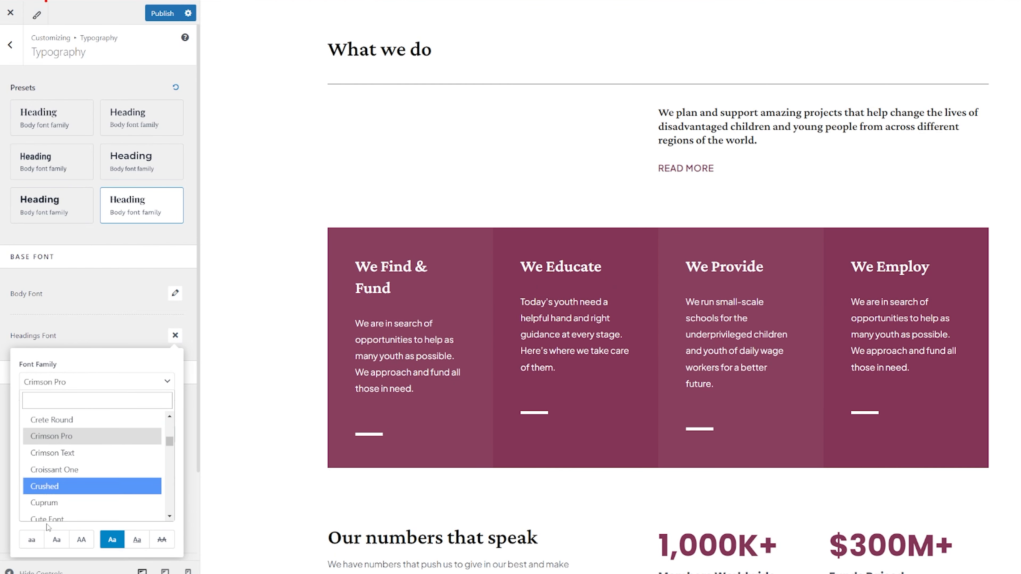
{"action": "left_click", "coordinate": [64, 488]}
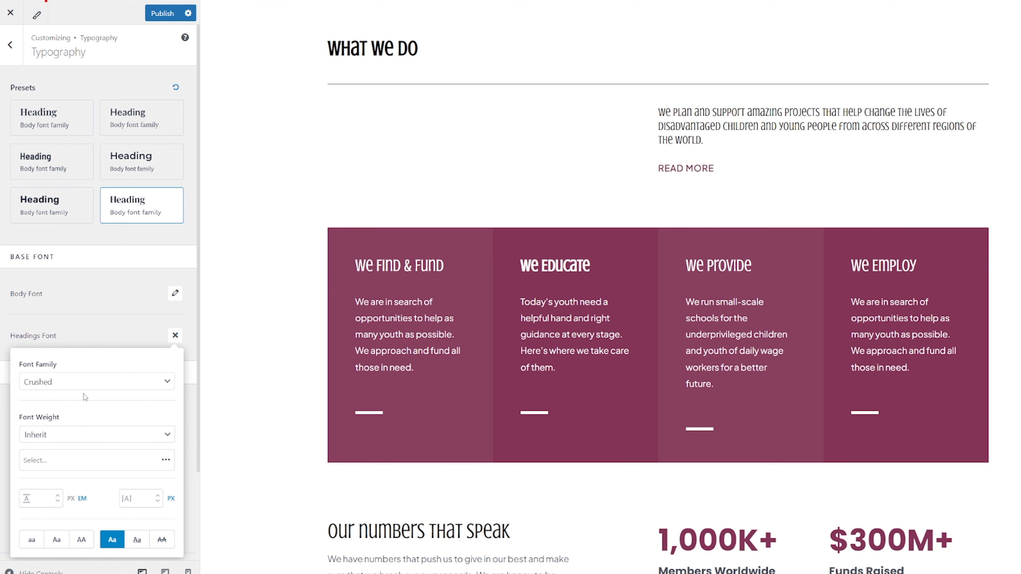
{"action": "left_click", "coordinate": [84, 387]}
{"action": "scroll", "coordinate": [89, 471], "scroll_direction": "up", "scroll_amount": 3}
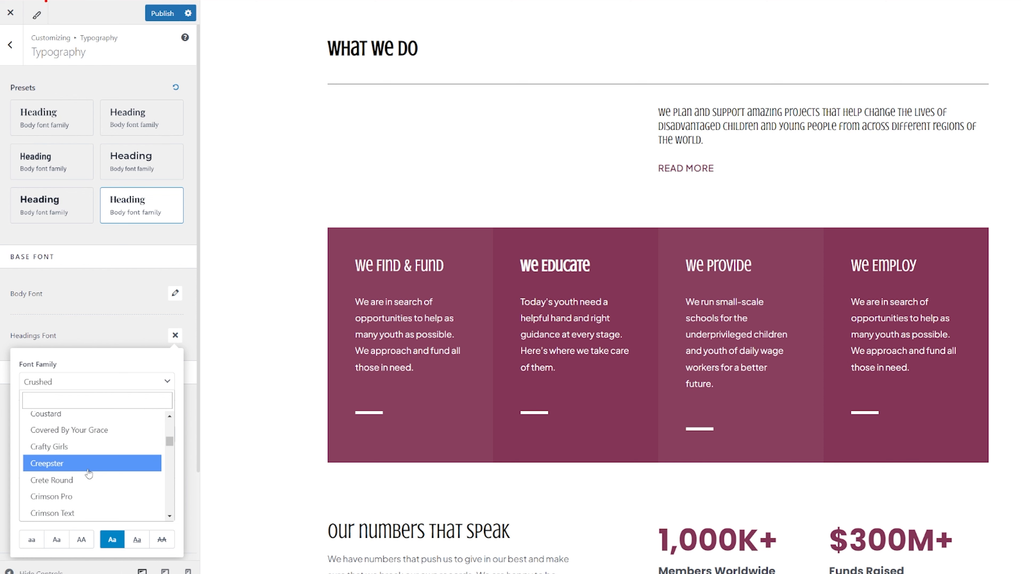
{"action": "scroll", "coordinate": [89, 474], "scroll_direction": "up", "scroll_amount": 1}
{"action": "scroll", "coordinate": [88, 474], "scroll_direction": "down", "scroll_amount": 3}
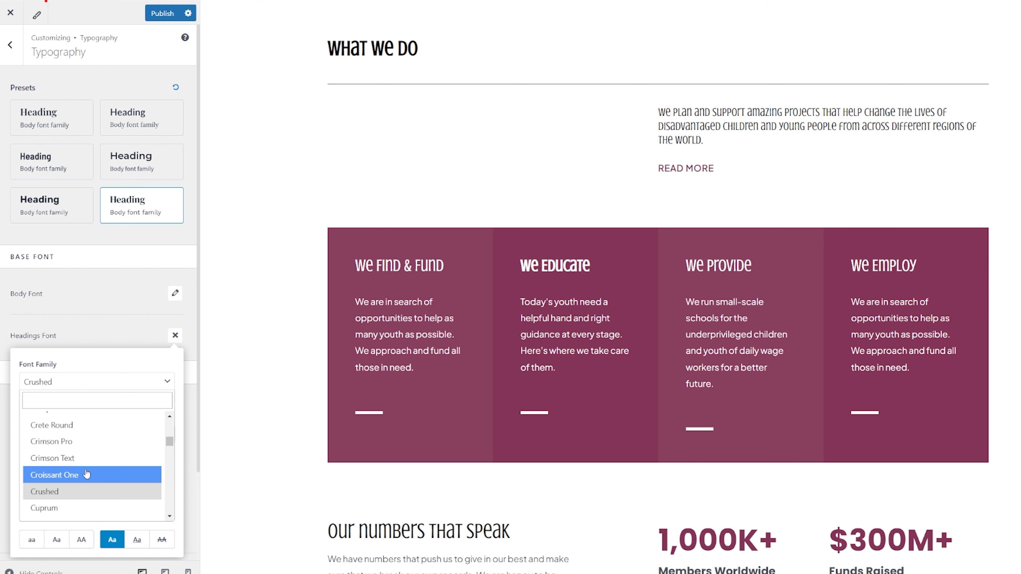
{"action": "left_click", "coordinate": [86, 441]}
- Set the global headings font weight to Extra-Bold 800
{"action": "scroll", "coordinate": [74, 380], "scroll_direction": "down", "scroll_amount": 2}
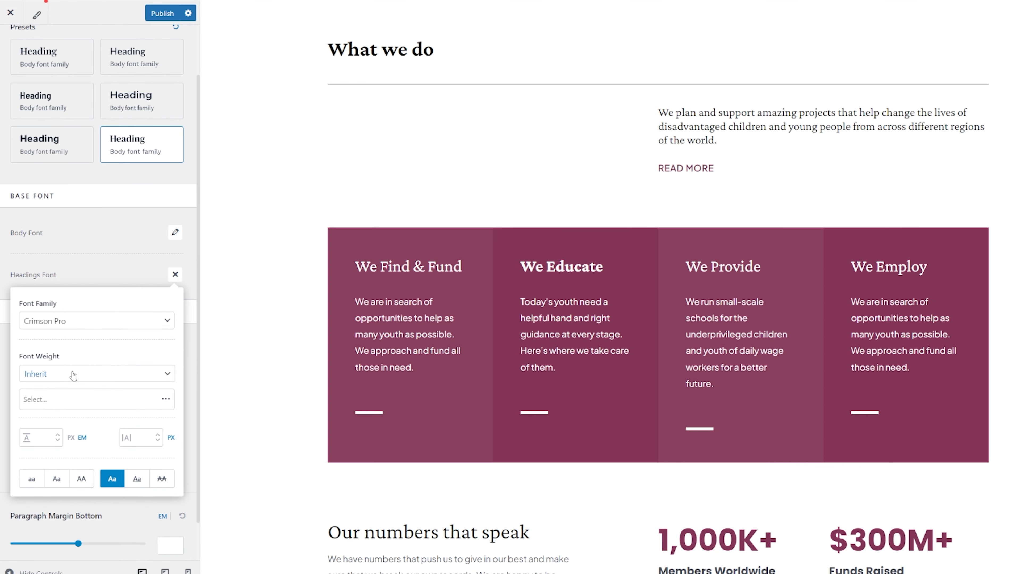
{"action": "left_click", "coordinate": [74, 378]}
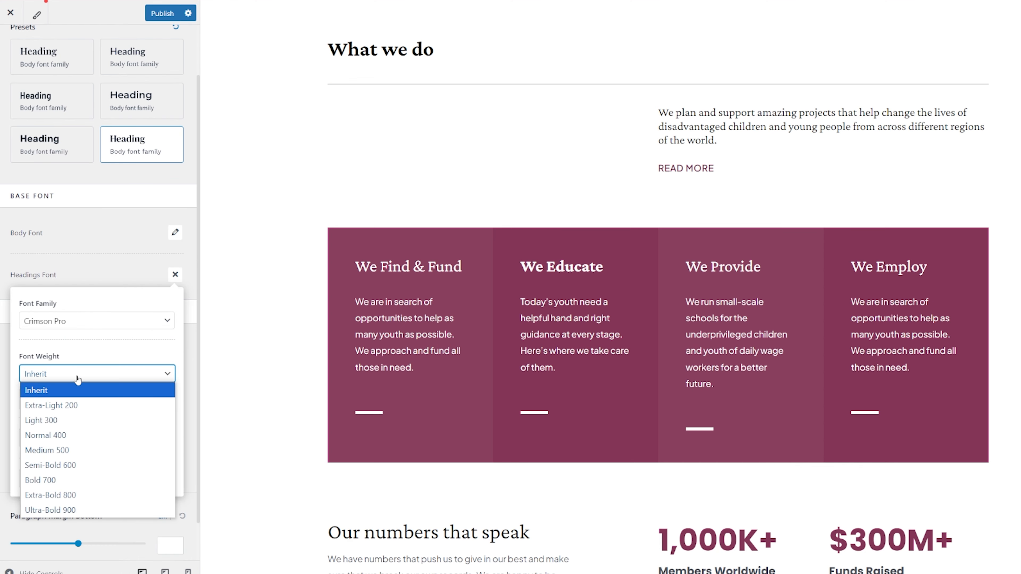
{"action": "left_click", "coordinate": [59, 498]}
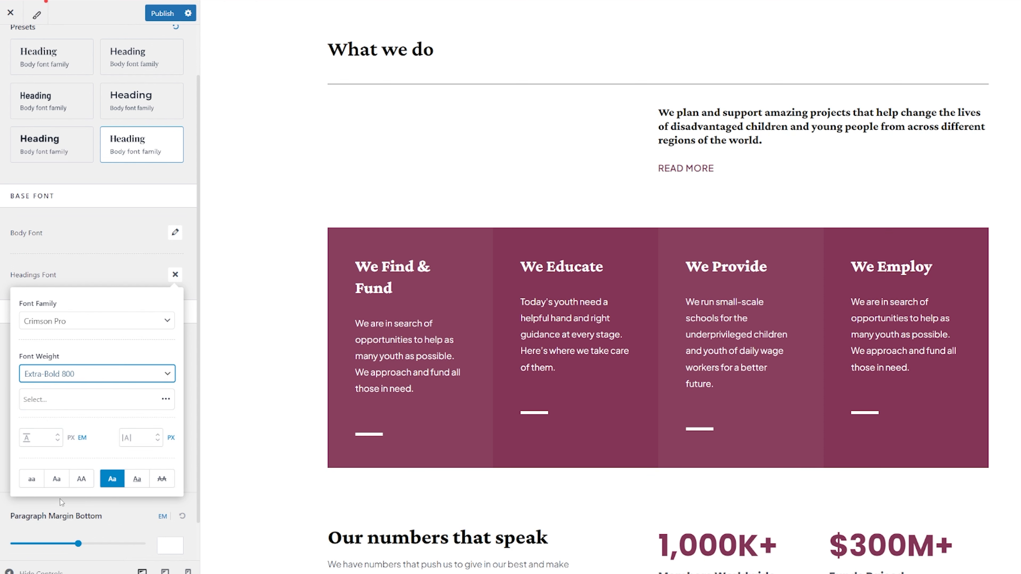
- Try a 4 px letter spacing on the headings, reset it to 0 px and close the headings font settings
{"action": "scroll", "coordinate": [92, 454], "scroll_direction": "down", "scroll_amount": 1}
{"action": "left_click", "coordinate": [44, 393]}
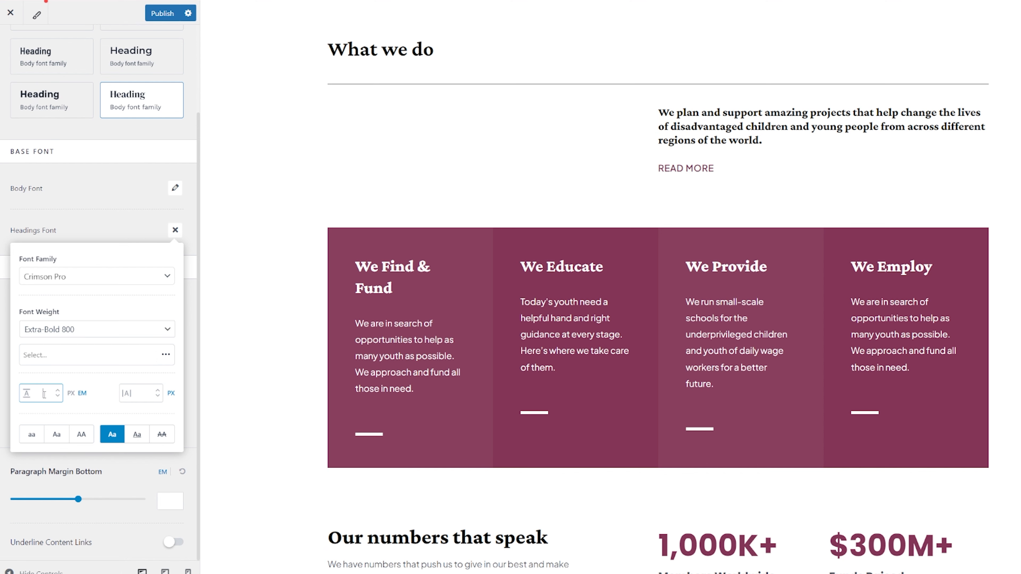
{"action": "left_click", "coordinate": [157, 393]}
{"action": "left_click", "coordinate": [158, 391]}
{"action": "left_click", "coordinate": [157, 391]}
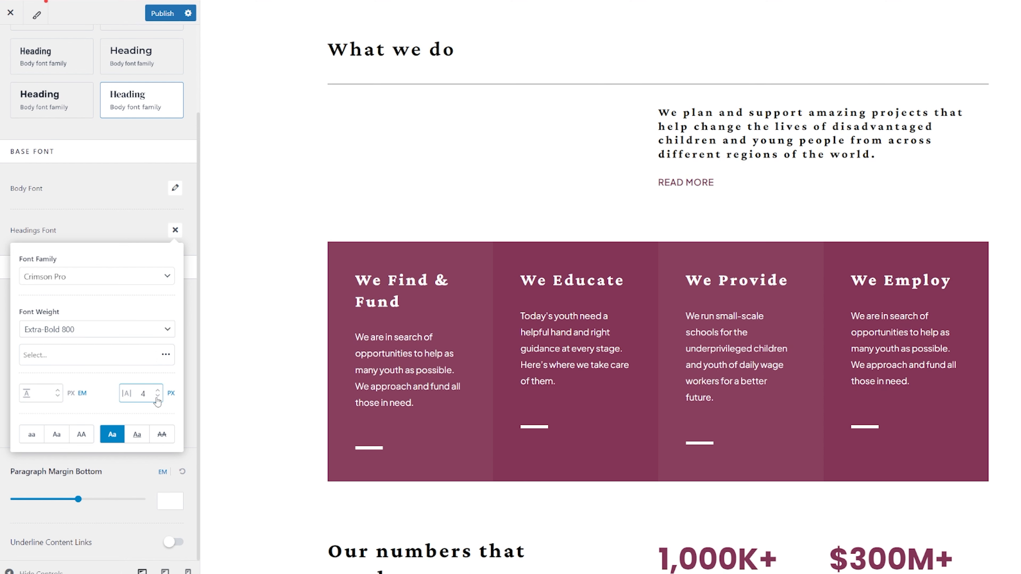
{"action": "left_click", "coordinate": [157, 397]}
{"action": "left_click", "coordinate": [158, 397]}
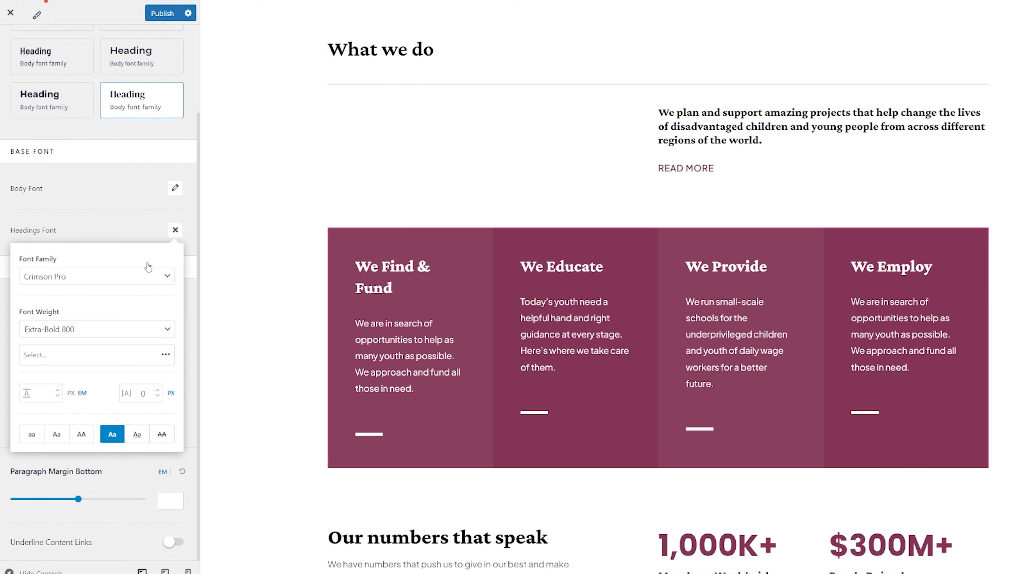
{"action": "left_click", "coordinate": [127, 230]}
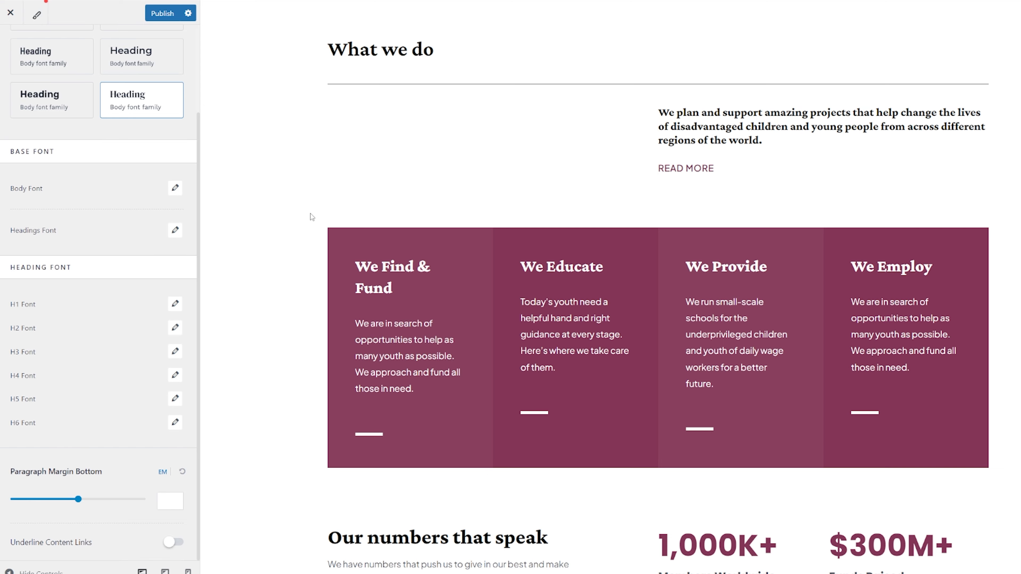
- Check the heading font on the hero section and open the global color settings
{"action": "scroll", "coordinate": [310, 218], "scroll_direction": "up", "scroll_amount": 10}
{"action": "scroll", "coordinate": [309, 246], "scroll_direction": "up", "scroll_amount": 8}
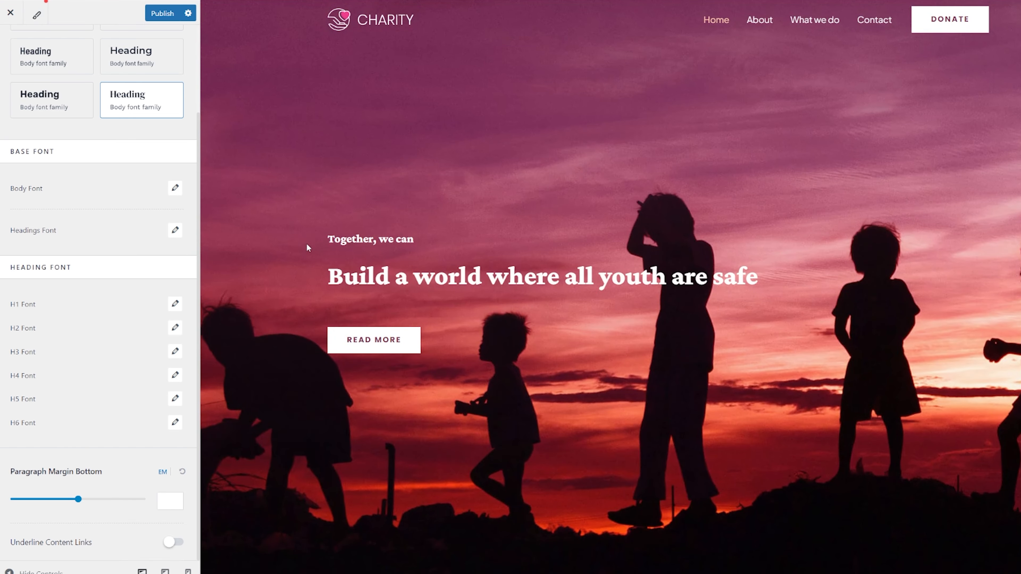
{"action": "scroll", "coordinate": [100, 161], "scroll_direction": "up", "scroll_amount": 3}
{"action": "left_click", "coordinate": [8, 50]}
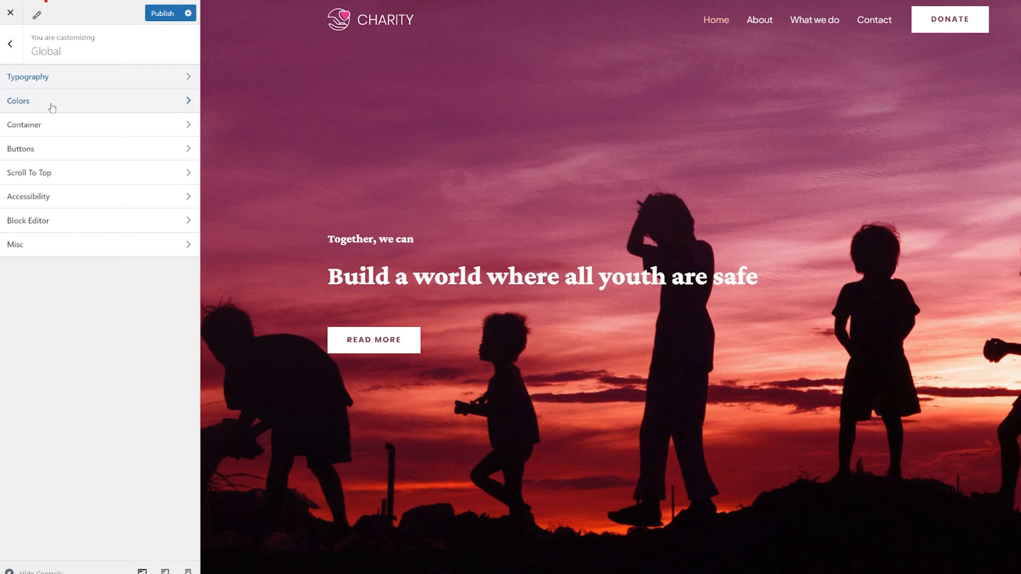
{"action": "left_click", "coordinate": [52, 106]}
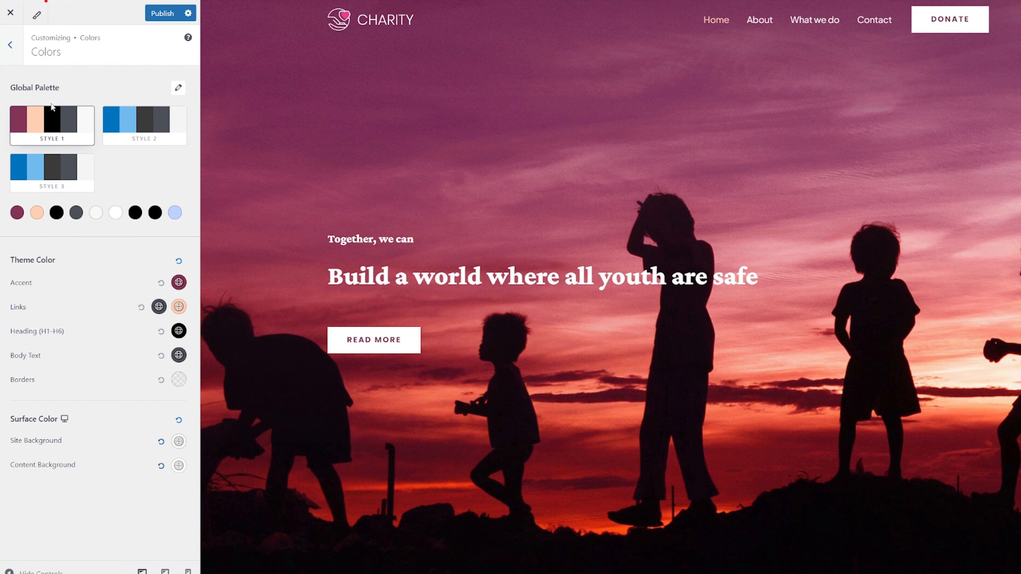
- Try the Style 2 and Style 3 global palettes on the home page and return to Style 1
{"action": "left_click", "coordinate": [146, 127]}
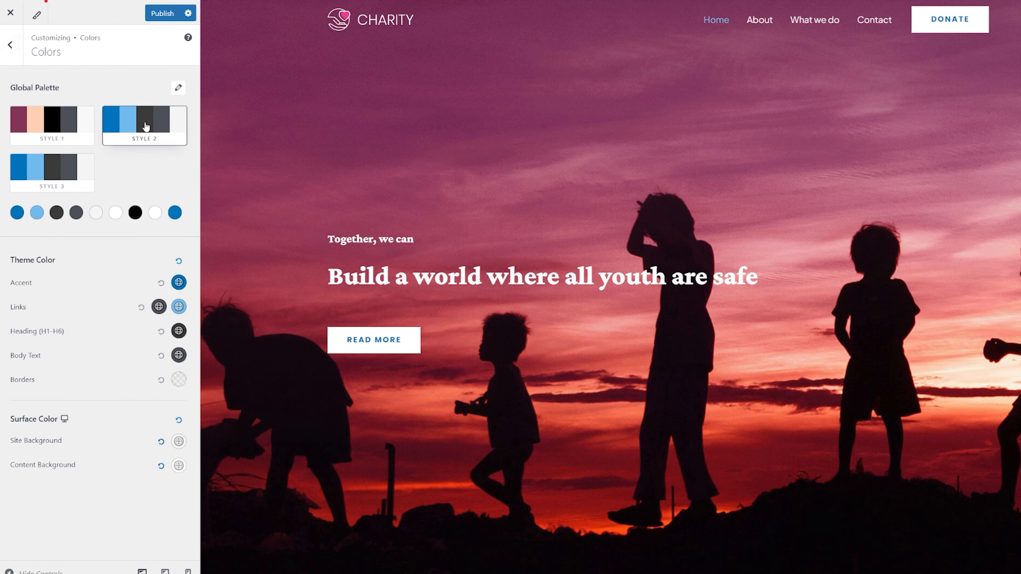
{"action": "scroll", "coordinate": [265, 221], "scroll_direction": "down", "scroll_amount": 10}
{"action": "left_click", "coordinate": [62, 161]}
{"action": "left_click", "coordinate": [48, 121]}
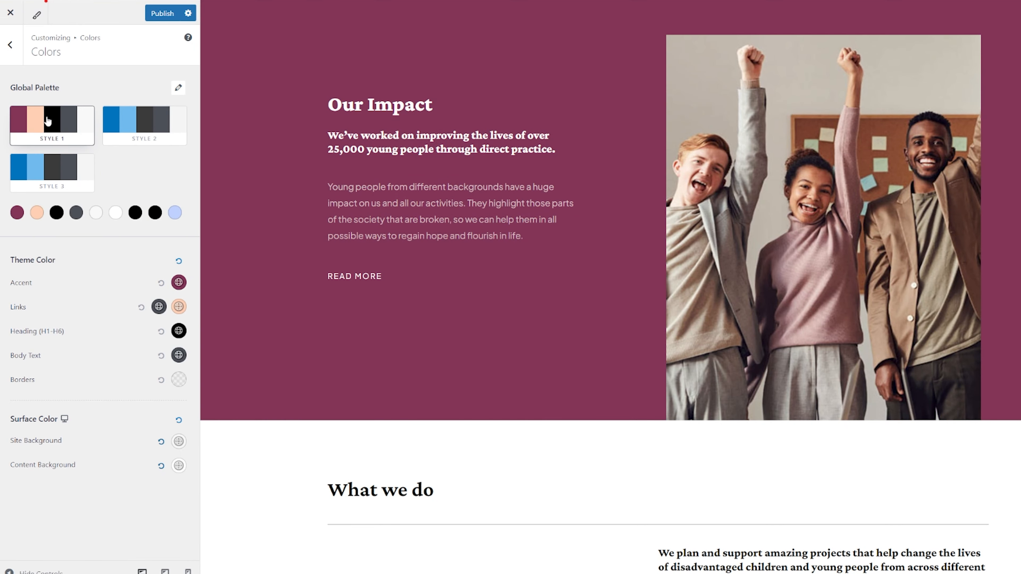
- Recolor the Style 1 palette's Color 1, trying bright pink #FE006A before settling on magenta #AC265E, and check the home page sections
{"action": "left_click", "coordinate": [17, 213]}
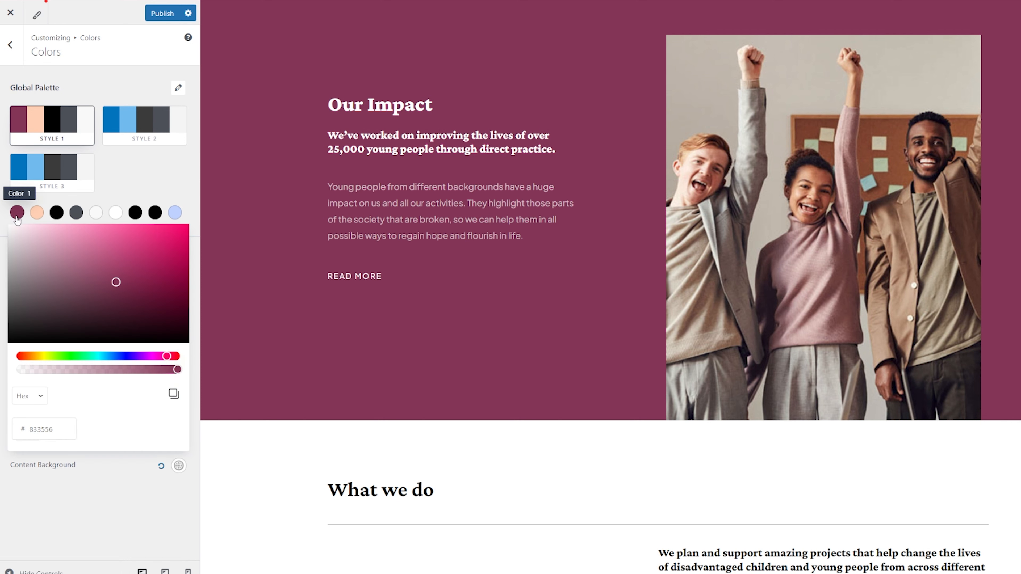
{"action": "left_click_drag", "start_coordinate": [117, 283], "coordinate": [188, 225]}
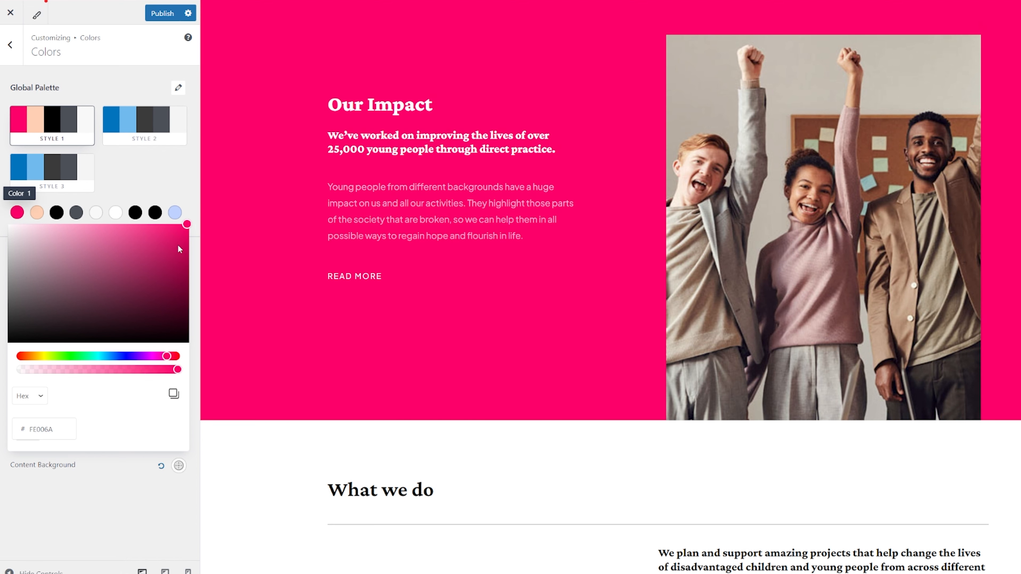
{"action": "scroll", "coordinate": [476, 285], "scroll_direction": "down", "scroll_amount": 10}
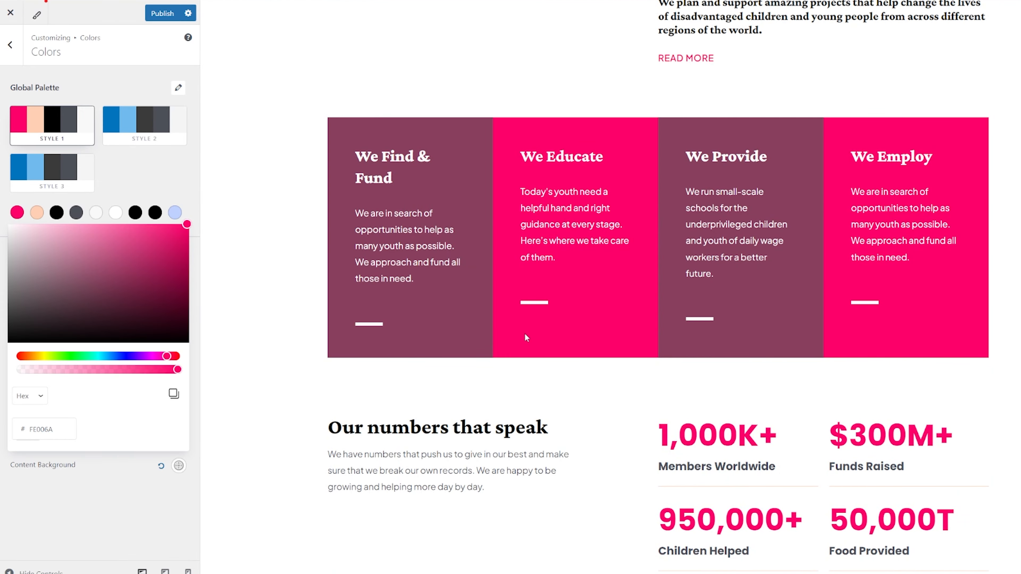
{"action": "scroll", "coordinate": [525, 332], "scroll_direction": "down", "scroll_amount": 10}
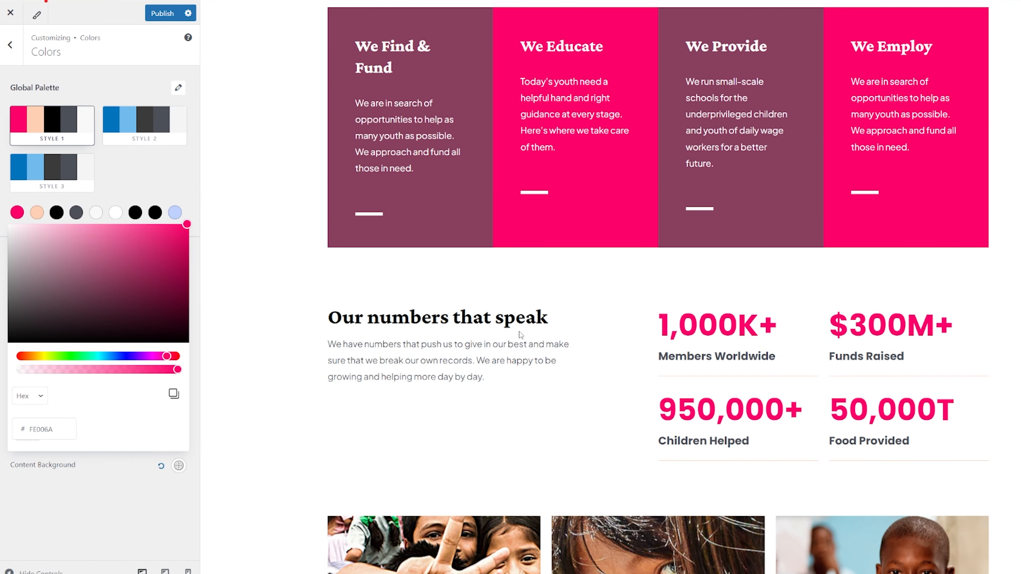
{"action": "scroll", "coordinate": [509, 337], "scroll_direction": "down", "scroll_amount": 2}
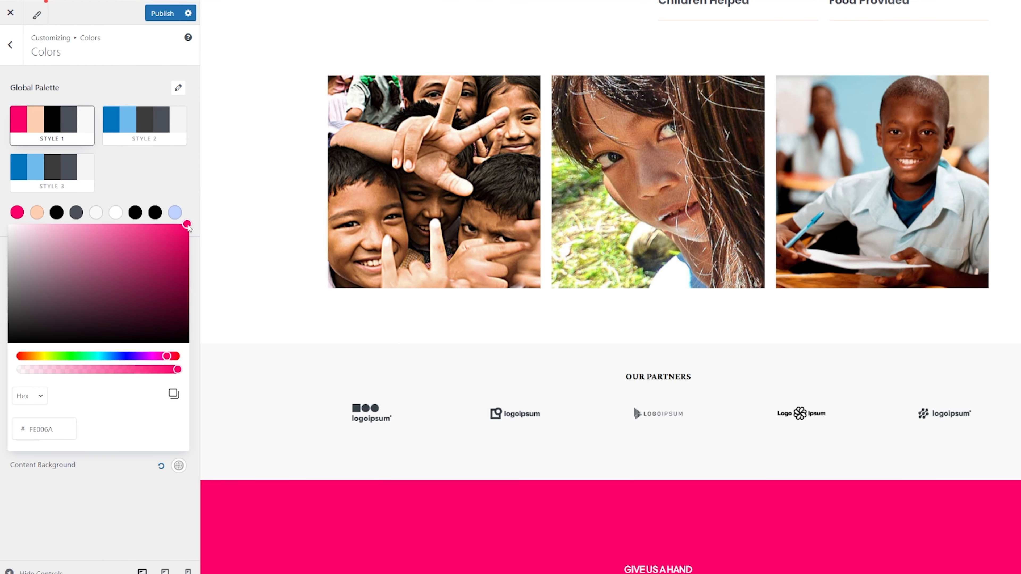
{"action": "left_click_drag", "start_coordinate": [187, 224], "coordinate": [149, 262]}
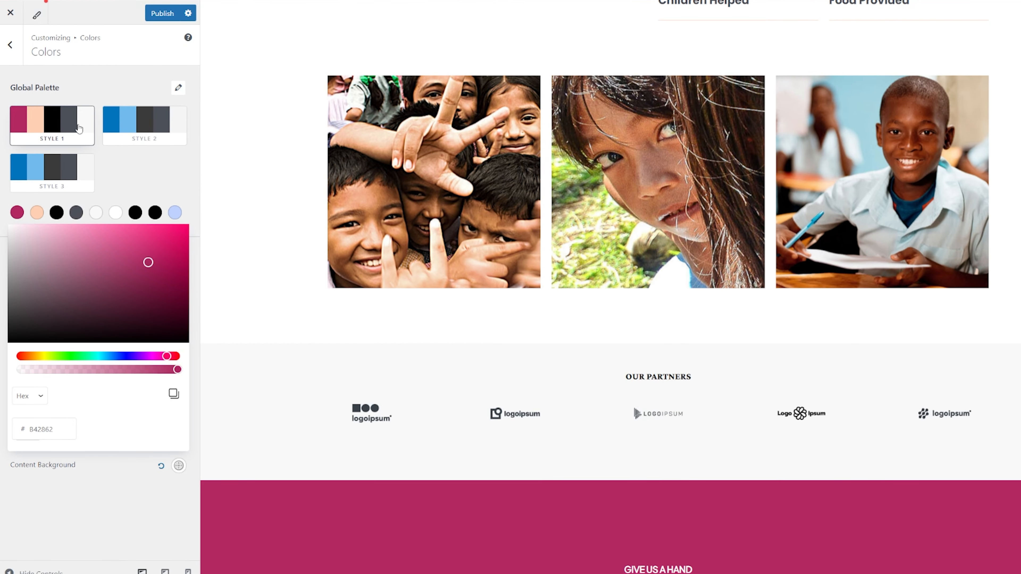
{"action": "scroll", "coordinate": [319, 269], "scroll_direction": "up", "scroll_amount": 10}
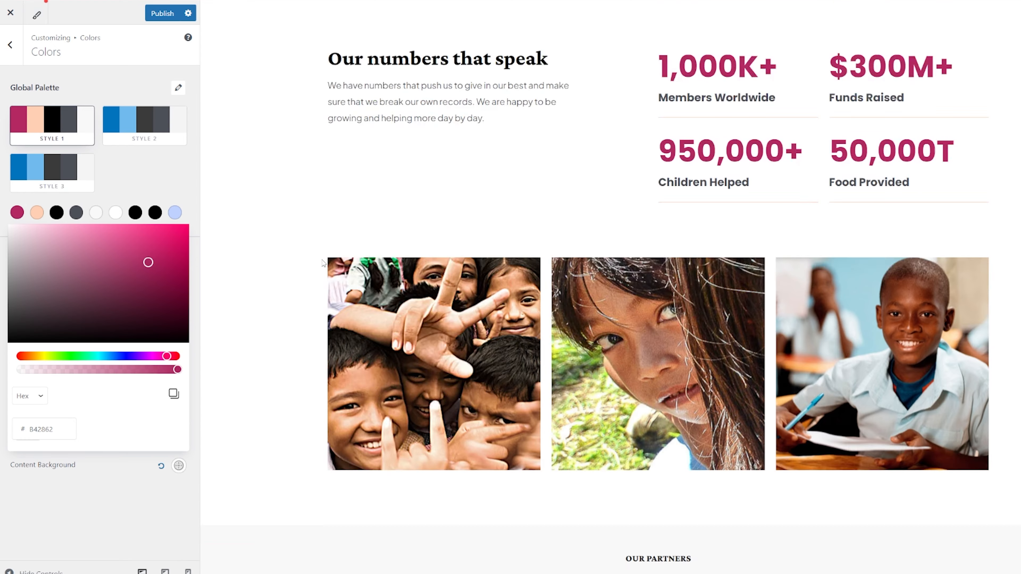
{"action": "scroll", "coordinate": [319, 265], "scroll_direction": "up", "scroll_amount": 5}
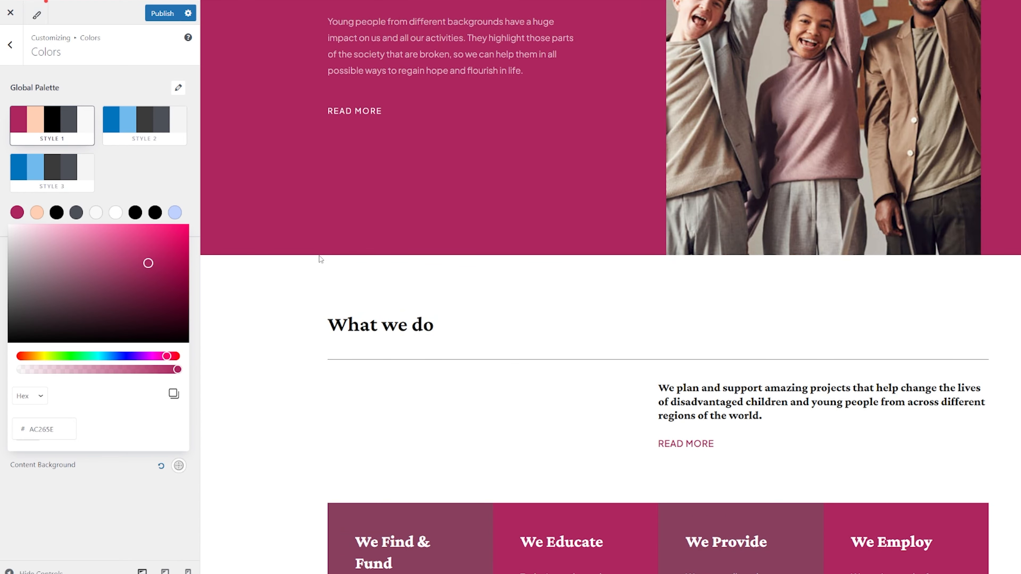
- Try white #FFFFFF as Color 3 of the Style 1 palette, then return it to black
{"action": "left_click", "coordinate": [57, 214]}
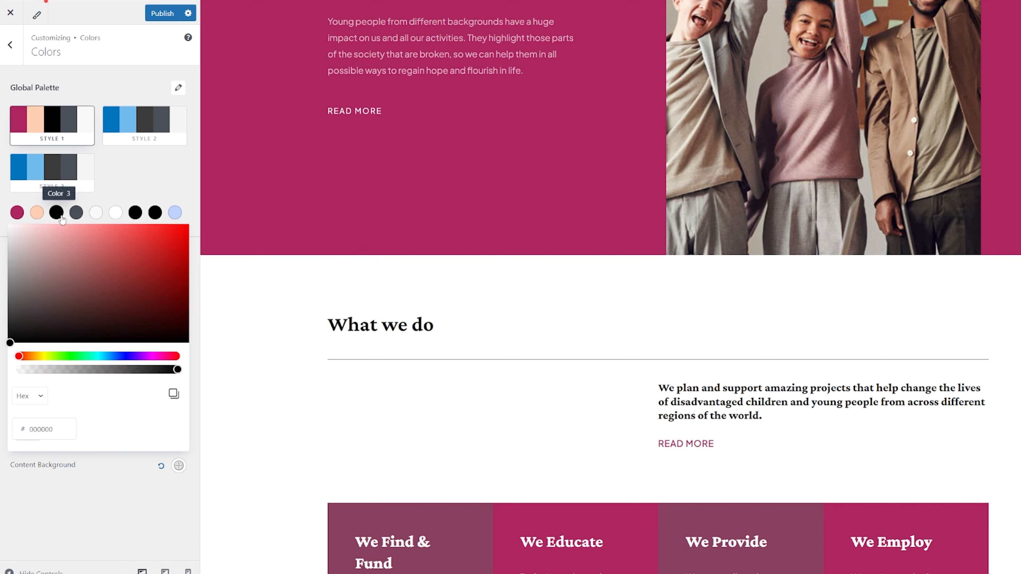
{"action": "left_click_drag", "start_coordinate": [11, 329], "coordinate": [8, 269]}
{"action": "left_click_drag", "start_coordinate": [1, 231], "coordinate": [3, 225]}
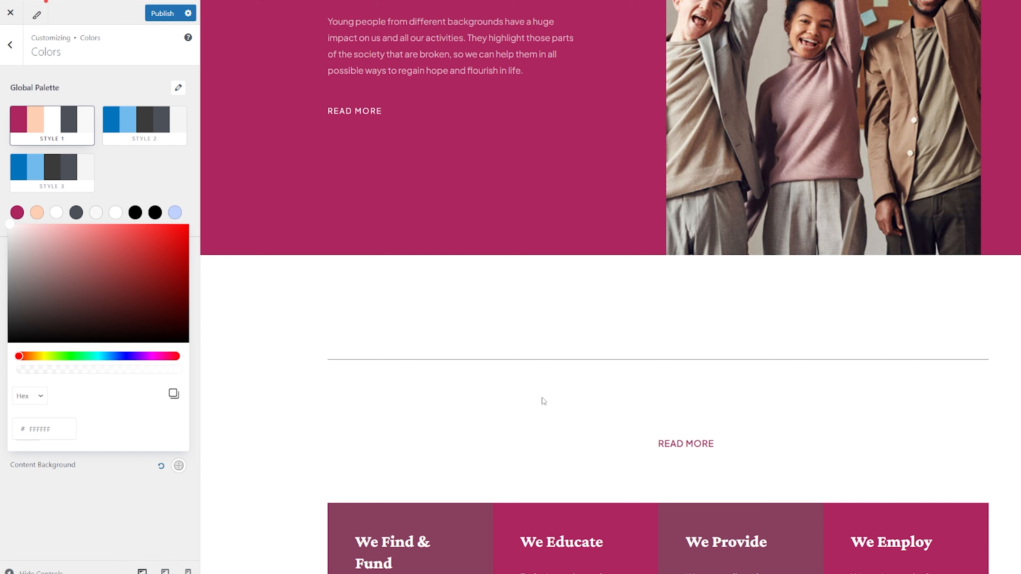
{"action": "left_click_drag", "start_coordinate": [5, 237], "coordinate": [9, 344]}
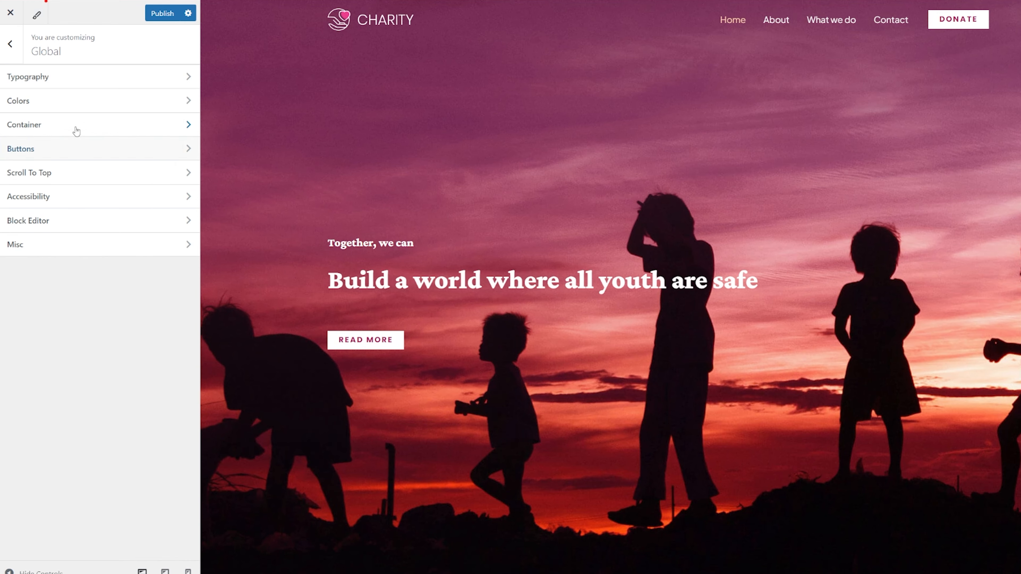
- Look over the global container layout, style and width options, and open the global button settings
{"action": "left_click", "coordinate": [76, 128]}
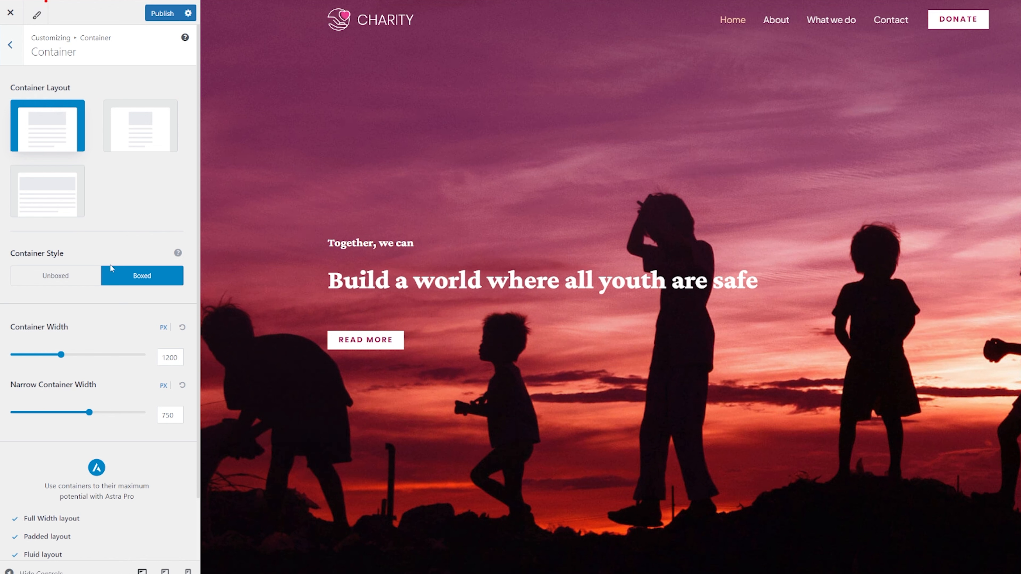
{"action": "left_click", "coordinate": [9, 45]}
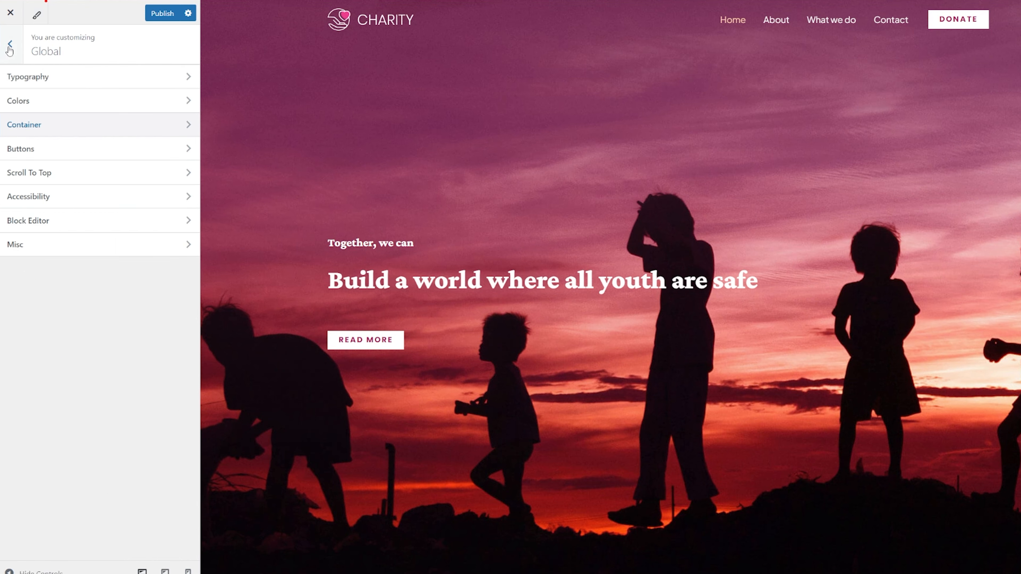
{"action": "left_click", "coordinate": [69, 157]}
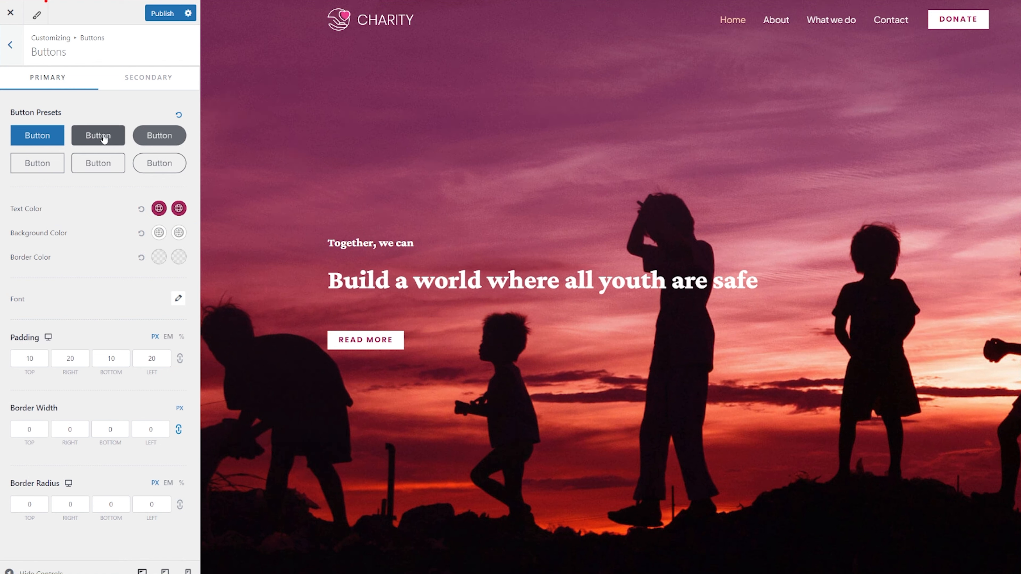
- Try the fully rounded and slightly rounded filled presets on the primary buttons, then return to the square filled preset
{"action": "left_click", "coordinate": [167, 138]}
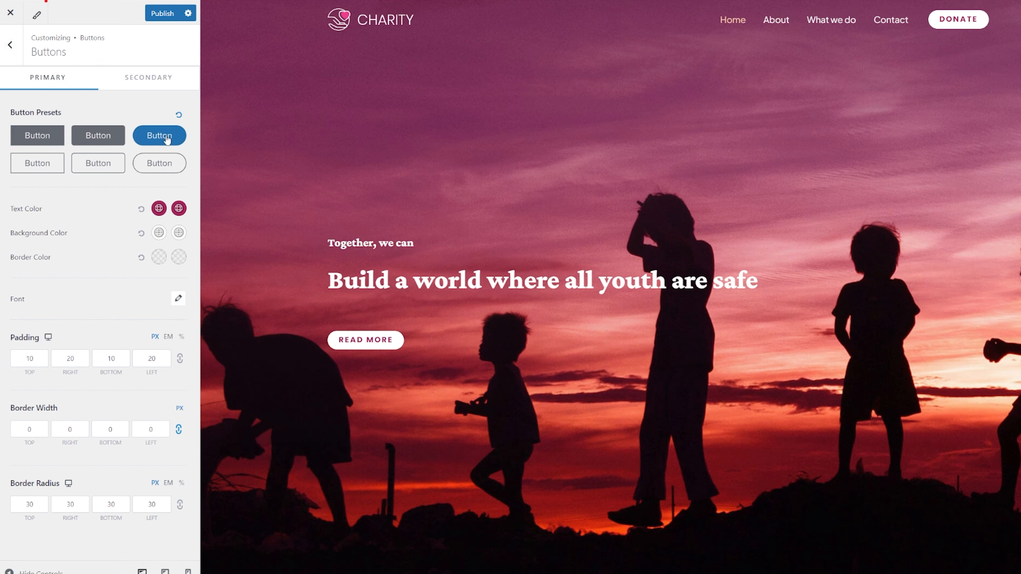
{"action": "left_click", "coordinate": [93, 144]}
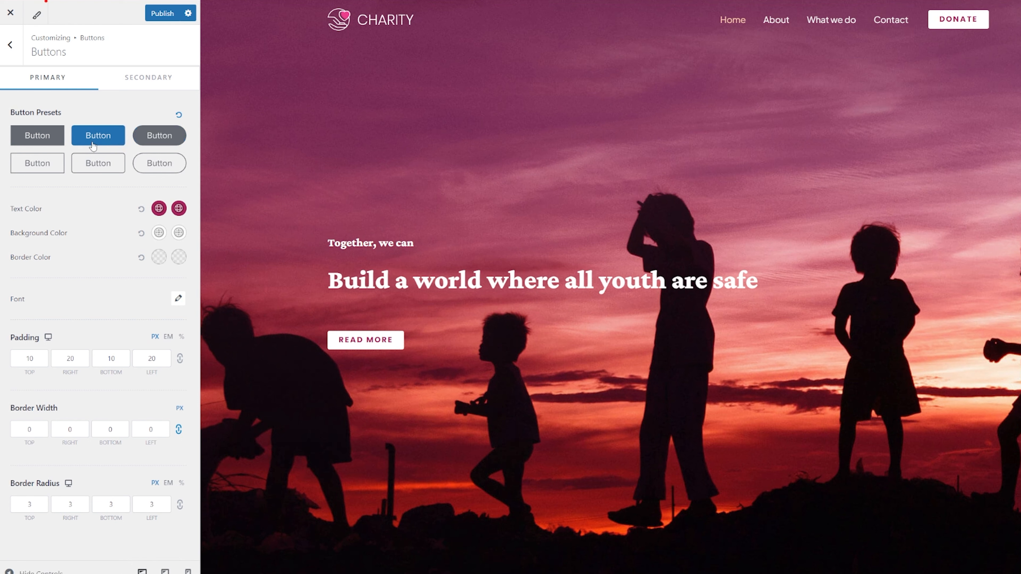
{"action": "left_click", "coordinate": [43, 142]}
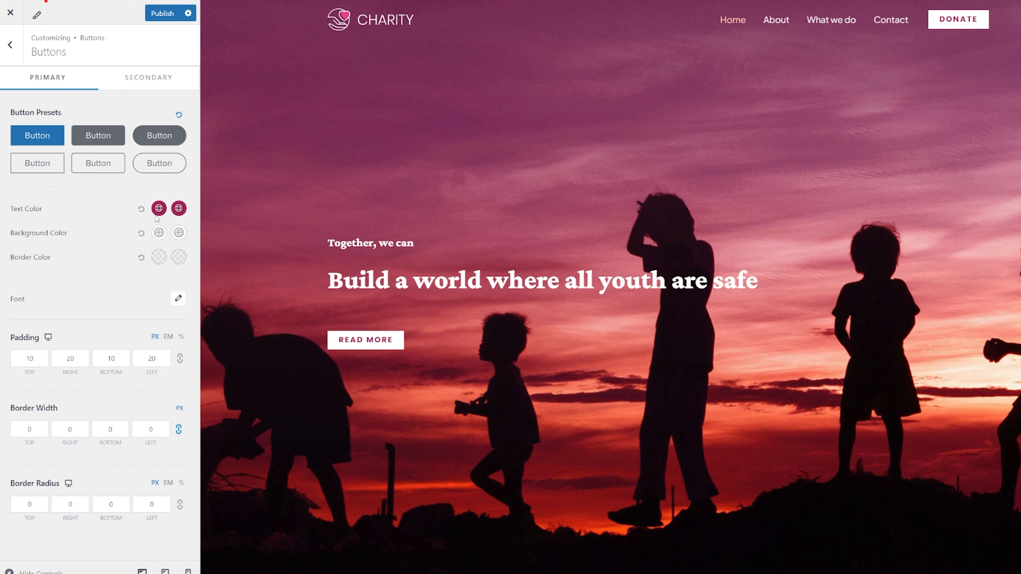
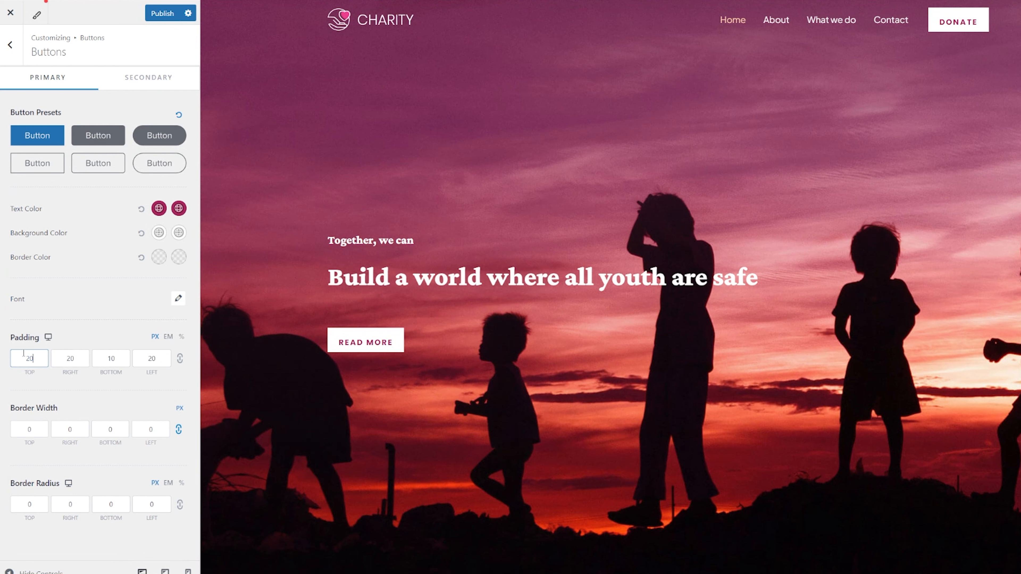
- Set the primary button's top padding to 10 px
{"action": "key", "text": "BackSpace"}
{"action": "key", "text": "BackSpace"}
{"action": "type", "text": "10"}
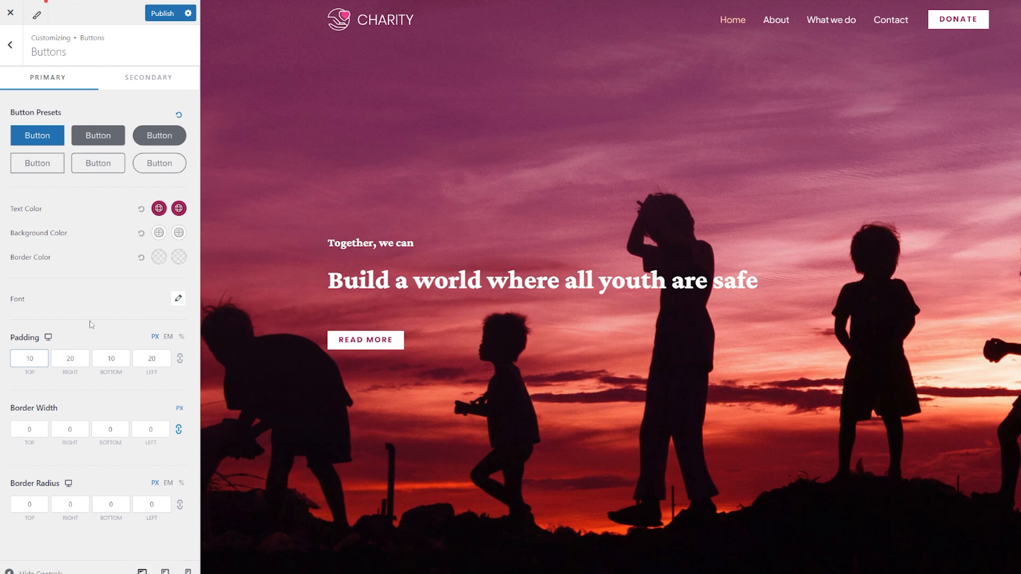
{"action": "left_click", "coordinate": [70, 432]}
- Leave the global settings and open the Header Builder
{"action": "left_click", "coordinate": [9, 60]}
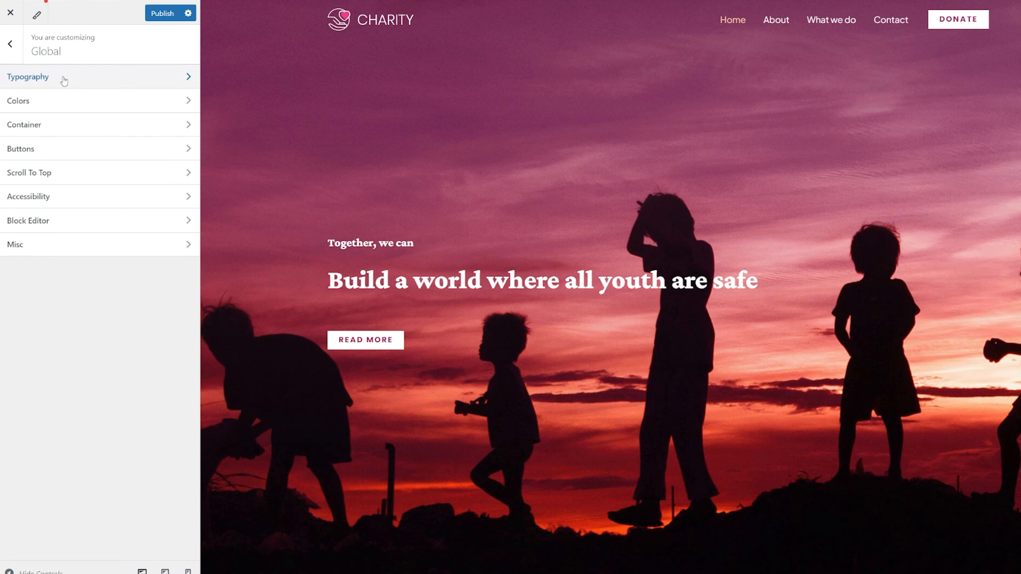
{"action": "left_click", "coordinate": [10, 44]}
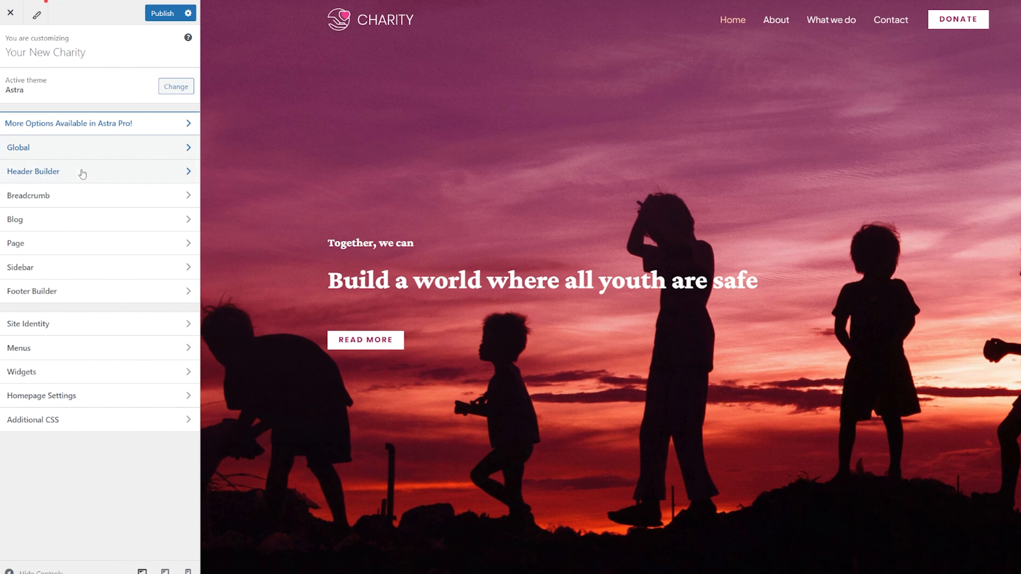
{"action": "left_click", "coordinate": [49, 179]}
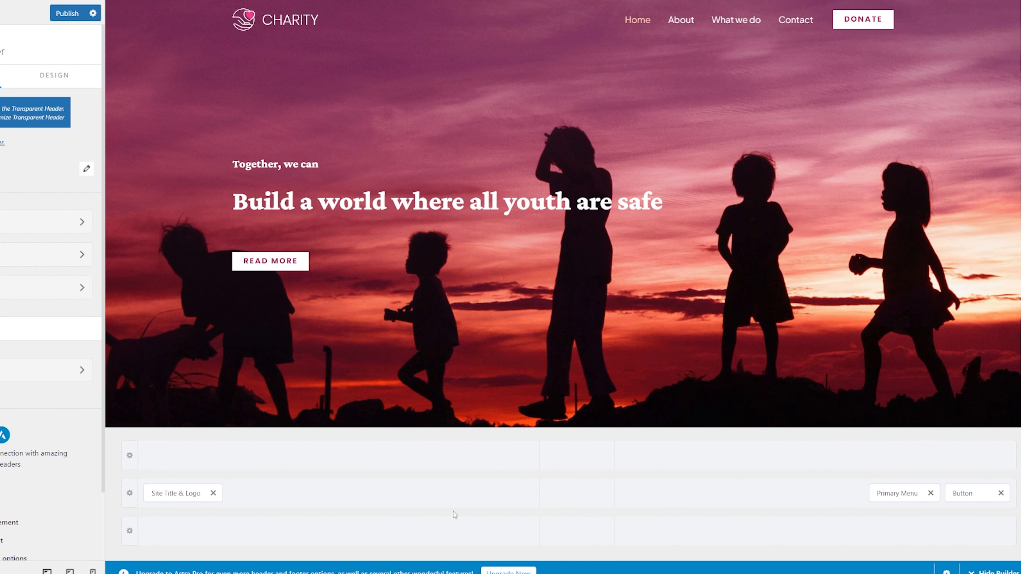
- Try a stacked, centered header with the logo in the upper row, primary menu in the middle row and button in the lower row
{"action": "left_click_drag", "start_coordinate": [175, 494], "coordinate": [581, 467]}
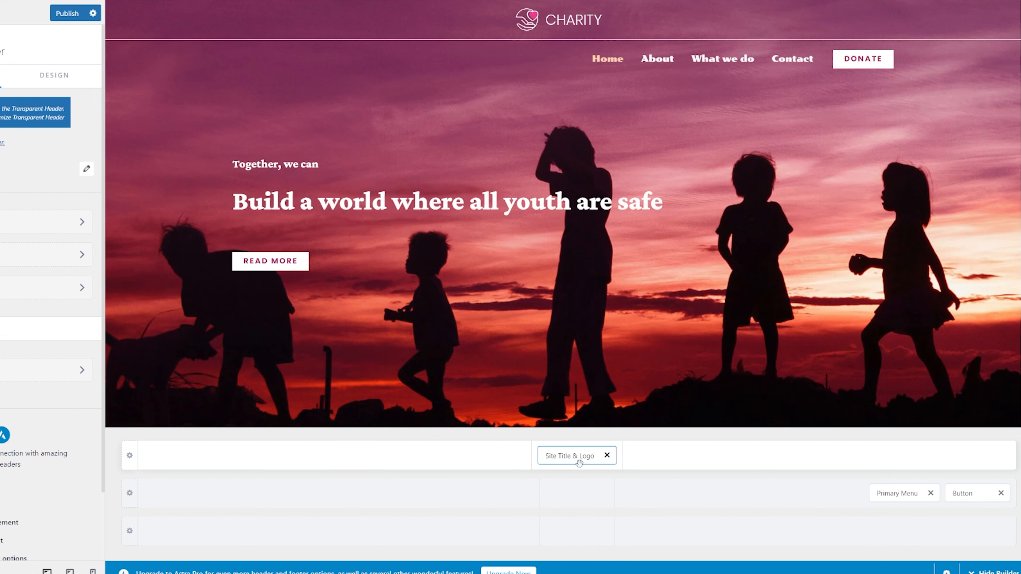
{"action": "left_click_drag", "start_coordinate": [915, 495], "coordinate": [597, 508]}
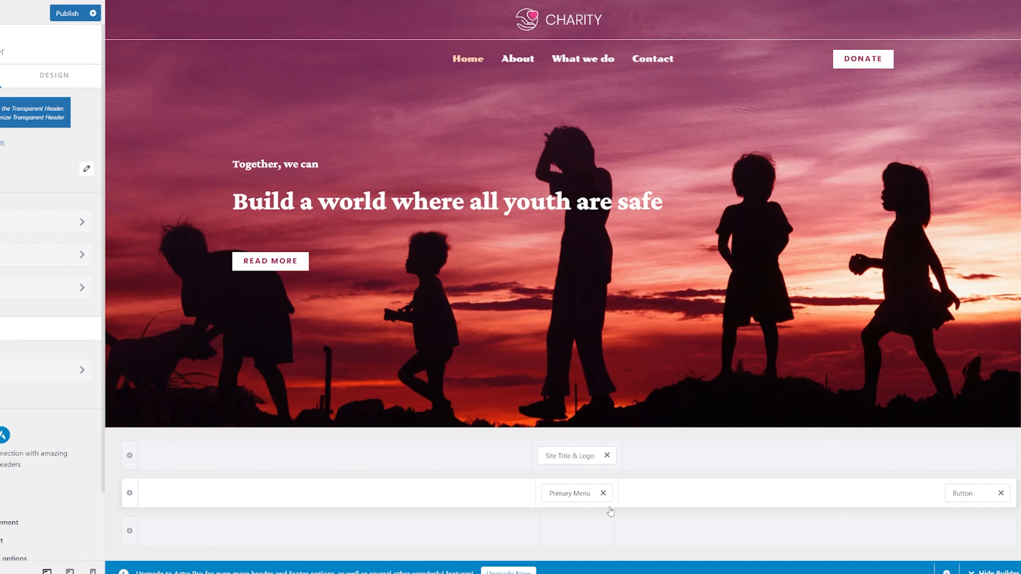
{"action": "left_click_drag", "start_coordinate": [977, 493], "coordinate": [591, 548]}
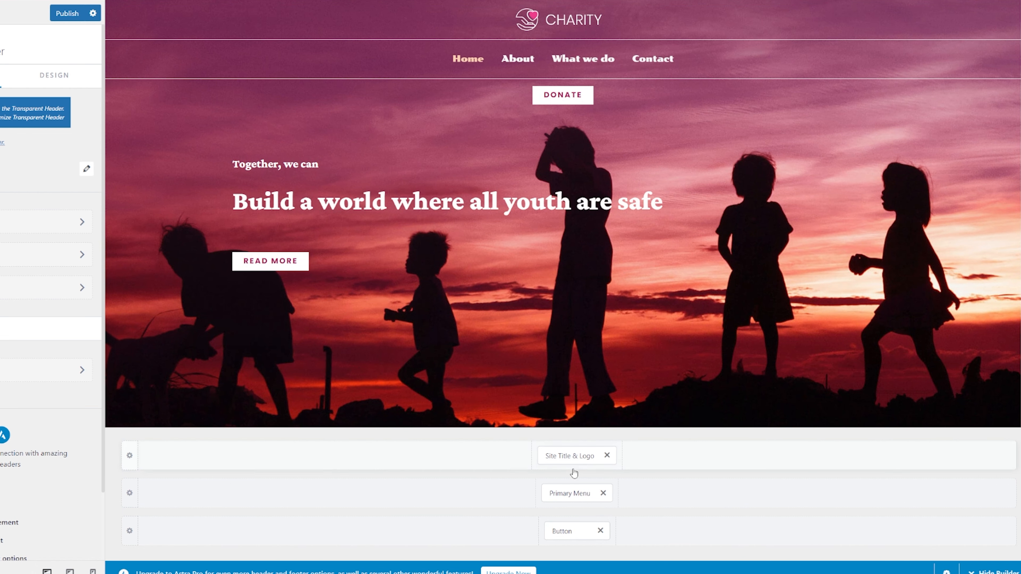
- Return the logo to the left of the header's middle row, and the primary menu and button to its right
{"action": "left_click_drag", "start_coordinate": [570, 455], "coordinate": [176, 495]}
{"action": "left_click_drag", "start_coordinate": [598, 495], "coordinate": [902, 504]}
{"action": "left_click_drag", "start_coordinate": [575, 540], "coordinate": [773, 504]}
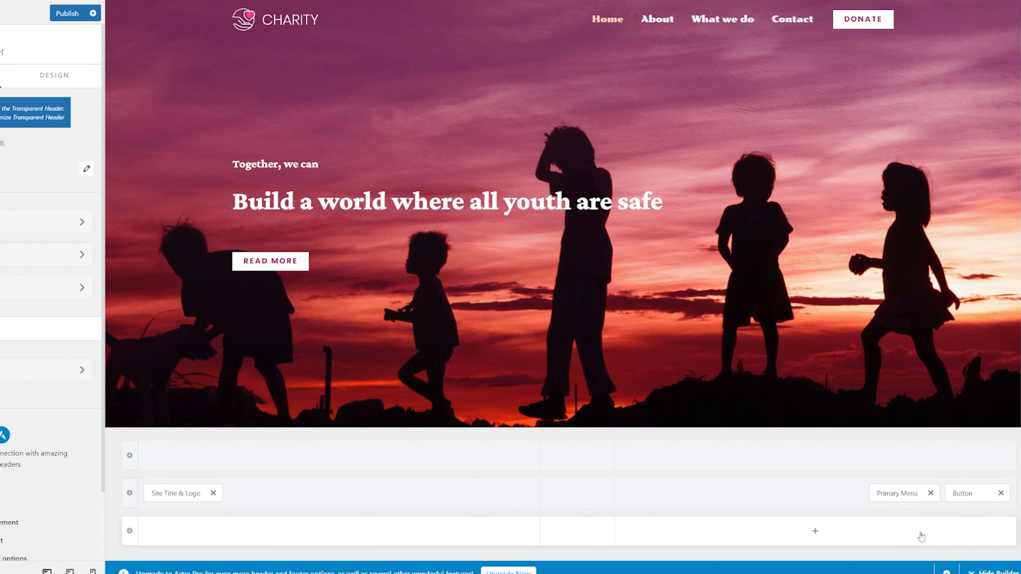
- Add a Search element to the right section of the header's lower row
{"action": "left_click", "coordinate": [815, 532]}
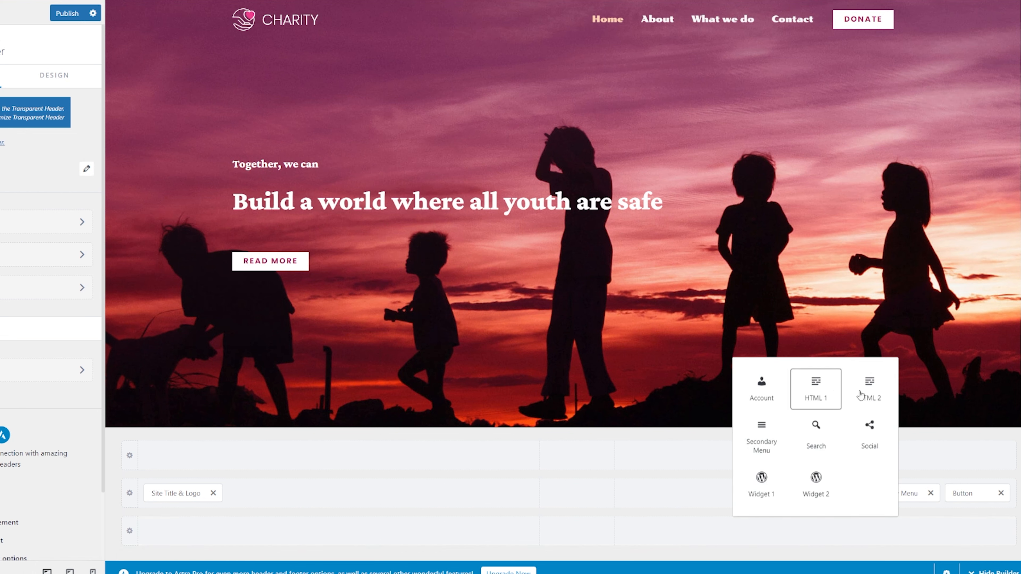
{"action": "left_click", "coordinate": [822, 442]}
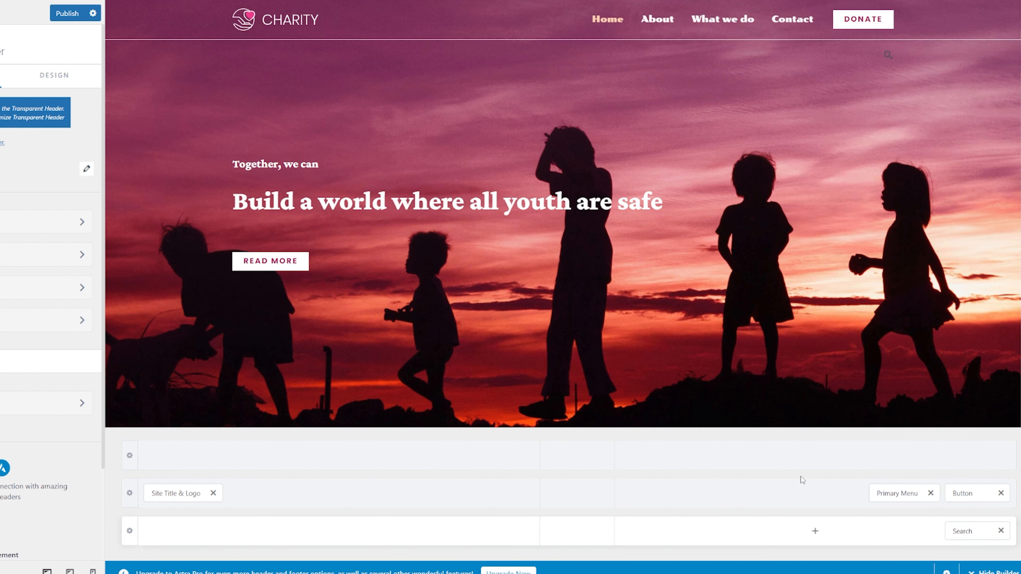
- Try the Full Width header design, switch back to Content Width and return to the header's element list
{"action": "left_click", "coordinate": [59, 81]}
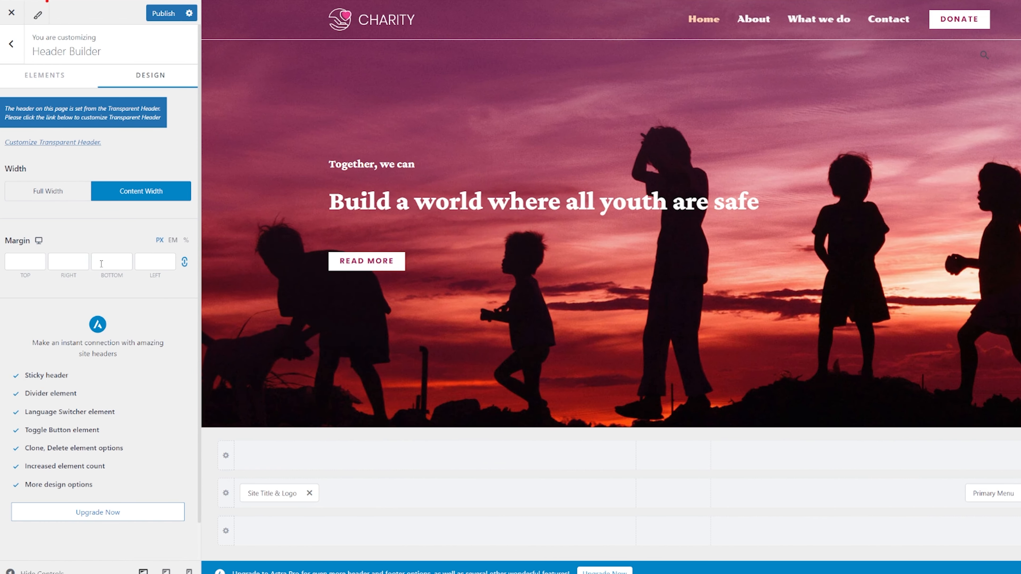
{"action": "left_click", "coordinate": [56, 199]}
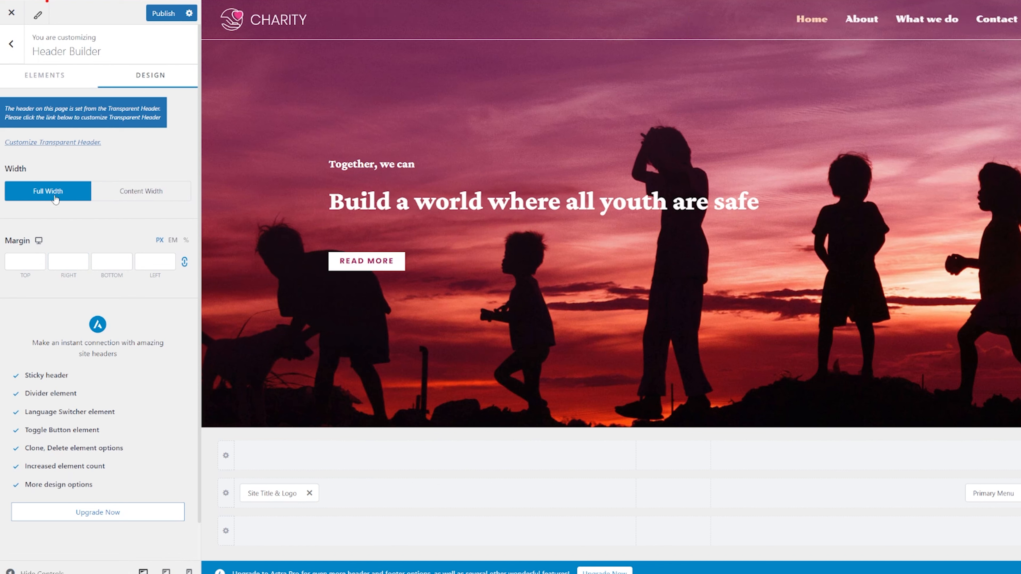
{"action": "left_click", "coordinate": [132, 201]}
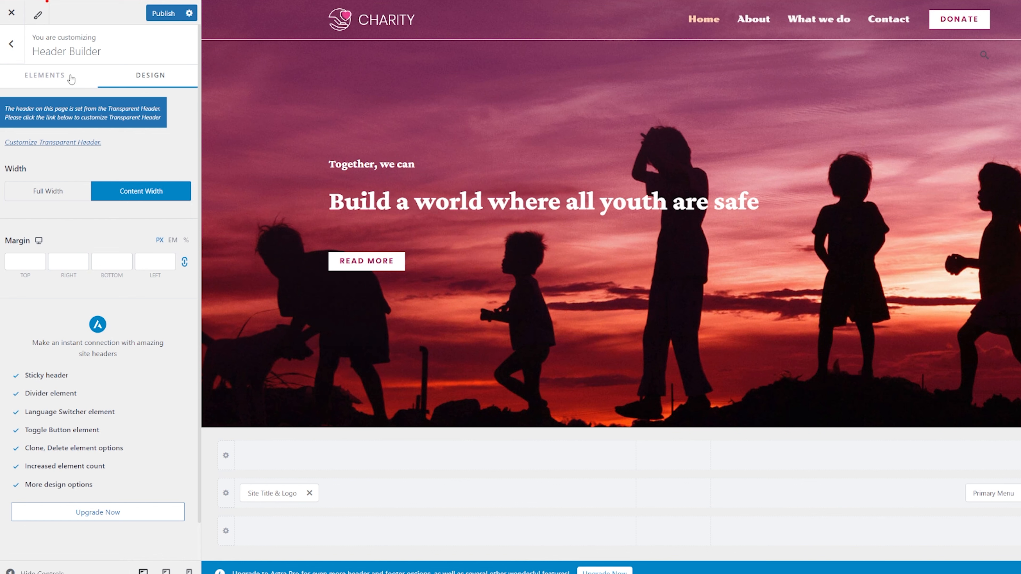
{"action": "left_click", "coordinate": [42, 77]}
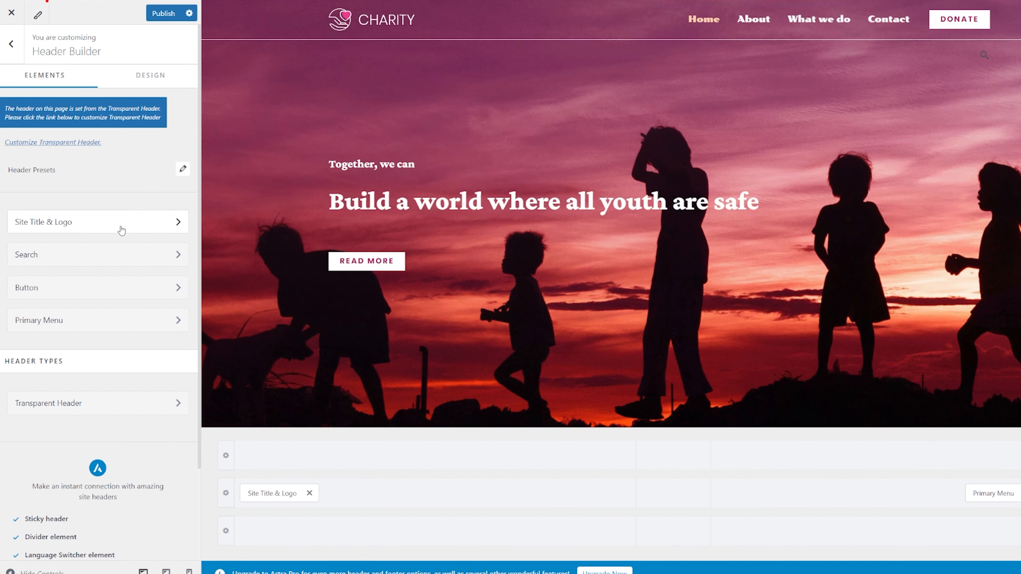
- Open the settings of the site logo in the header
{"action": "mouse_move", "coordinate": [337, 27]}
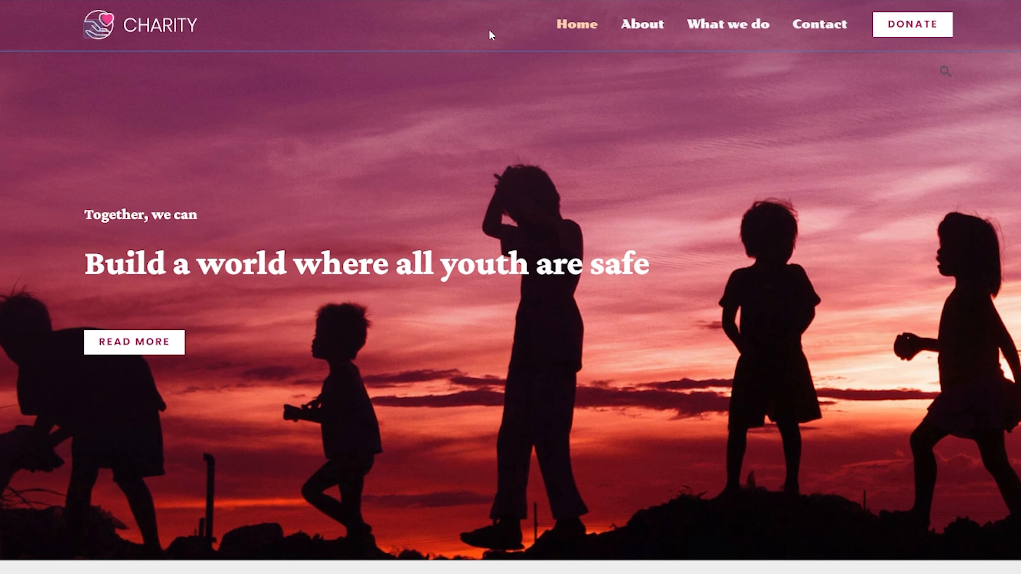
{"action": "mouse_move", "coordinate": [76, 34]}
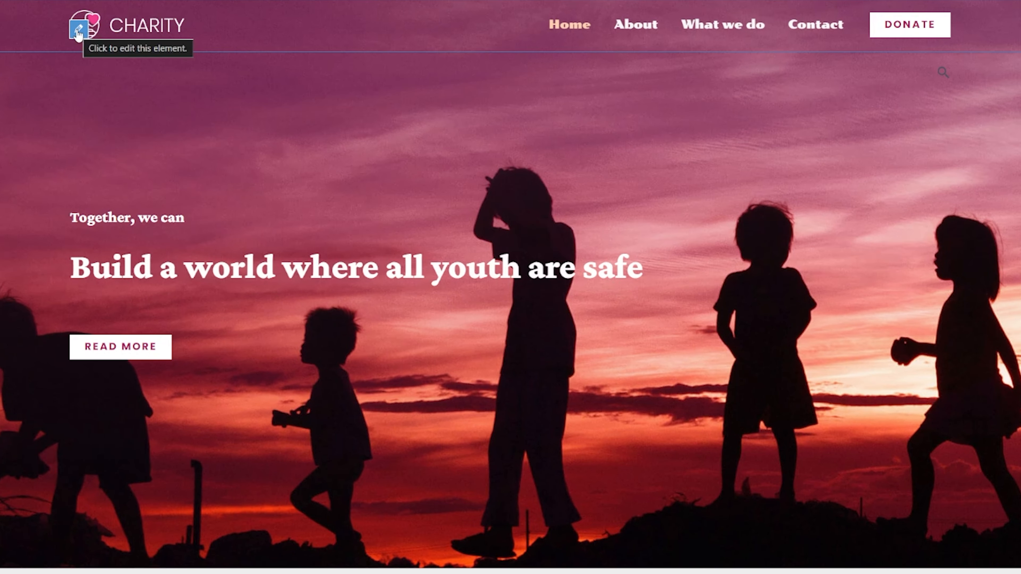
{"action": "left_click", "coordinate": [78, 34]}
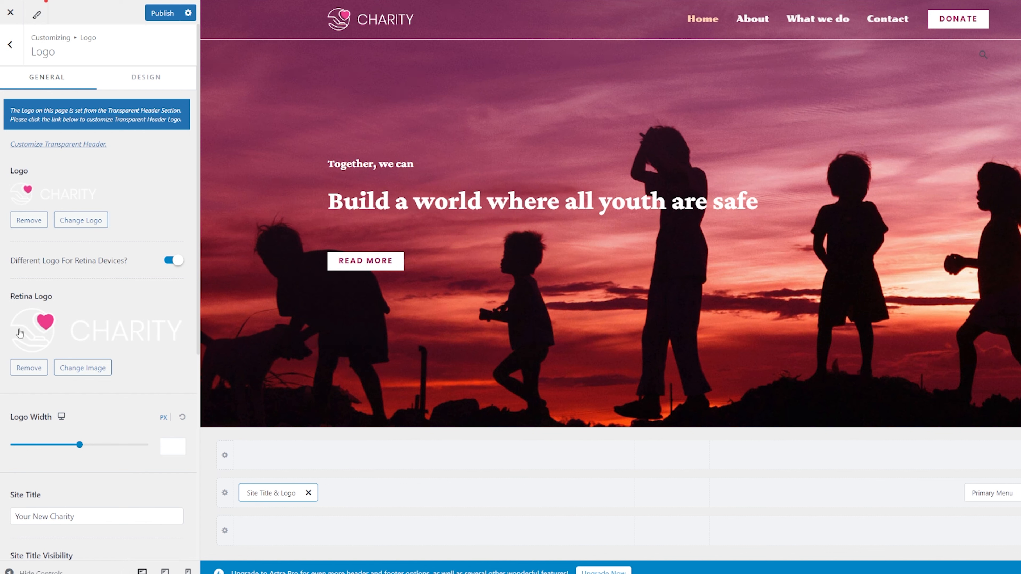
- Set the logo width to 152 px and upload the Charity Logo image from the Simple folder as the new site logo
{"action": "left_click_drag", "start_coordinate": [79, 445], "coordinate": [47, 444]}
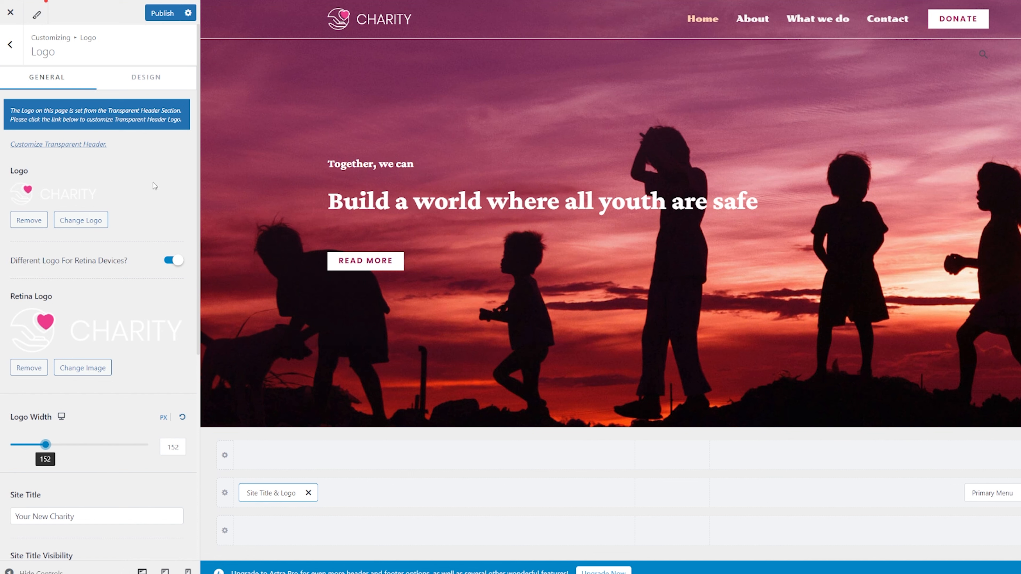
{"action": "left_click", "coordinate": [85, 226]}
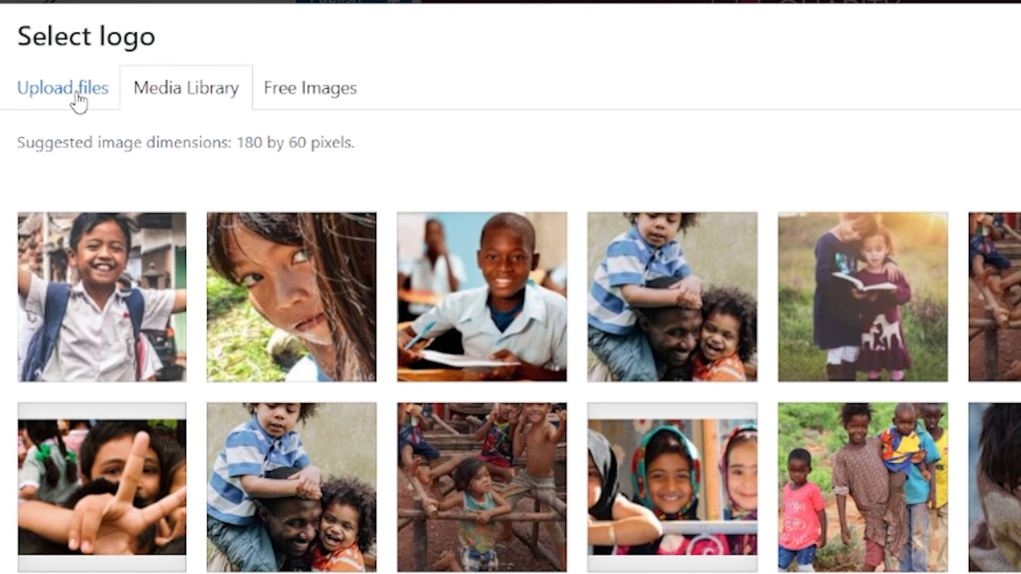
{"action": "left_click", "coordinate": [79, 100]}
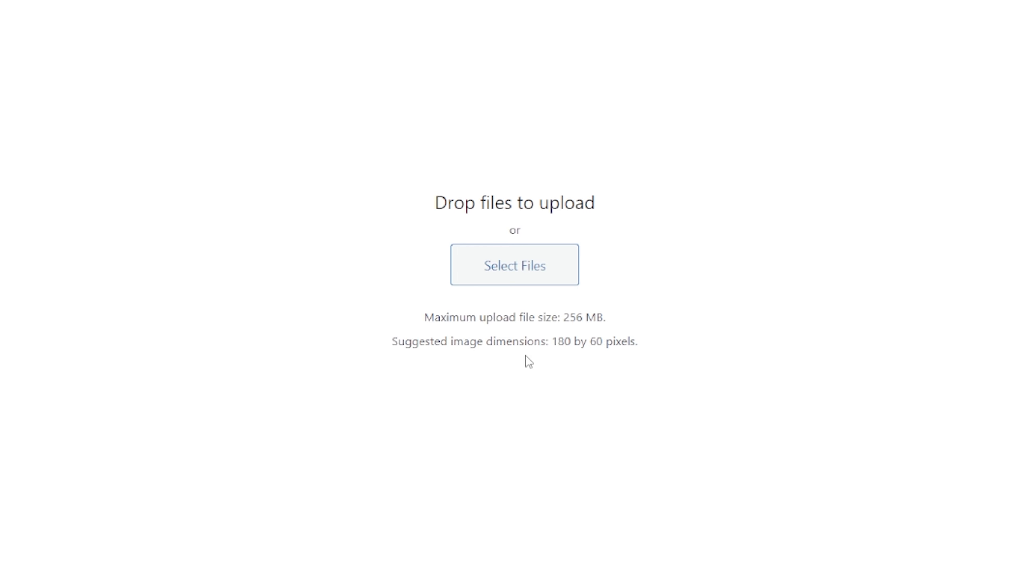
{"action": "left_click", "coordinate": [511, 277]}
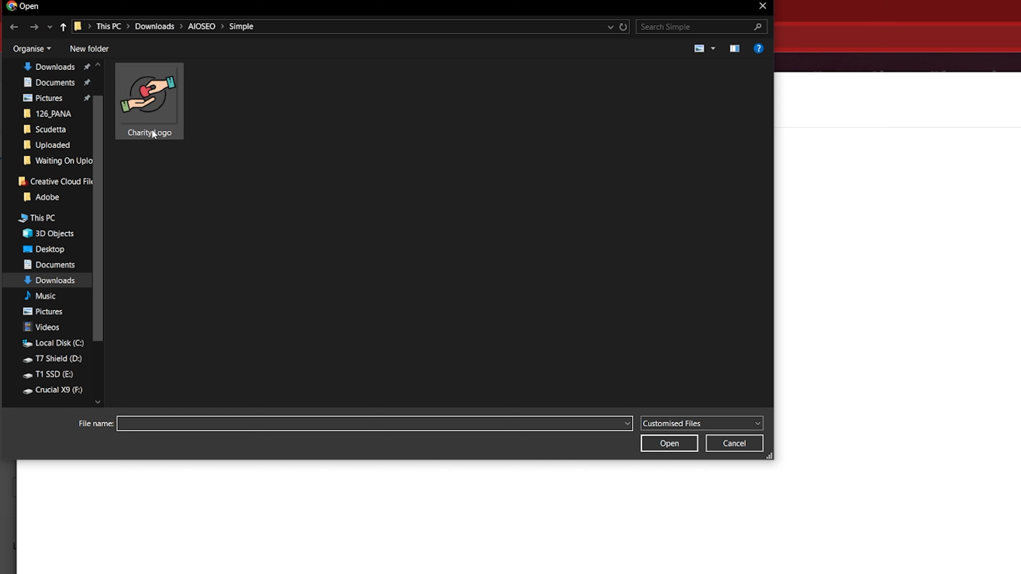
{"action": "double_click", "coordinate": [157, 111]}
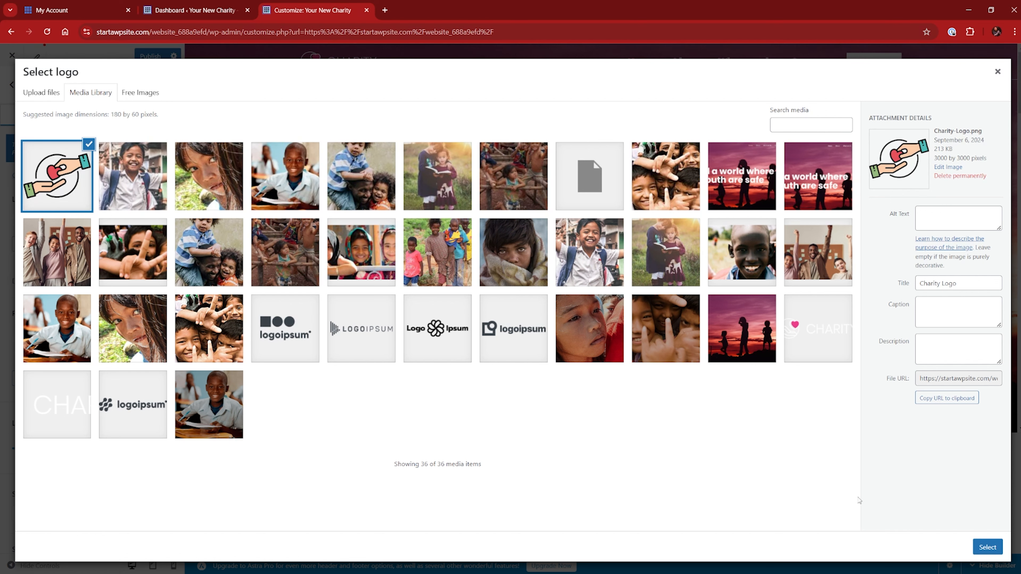
{"action": "left_click", "coordinate": [994, 545]}
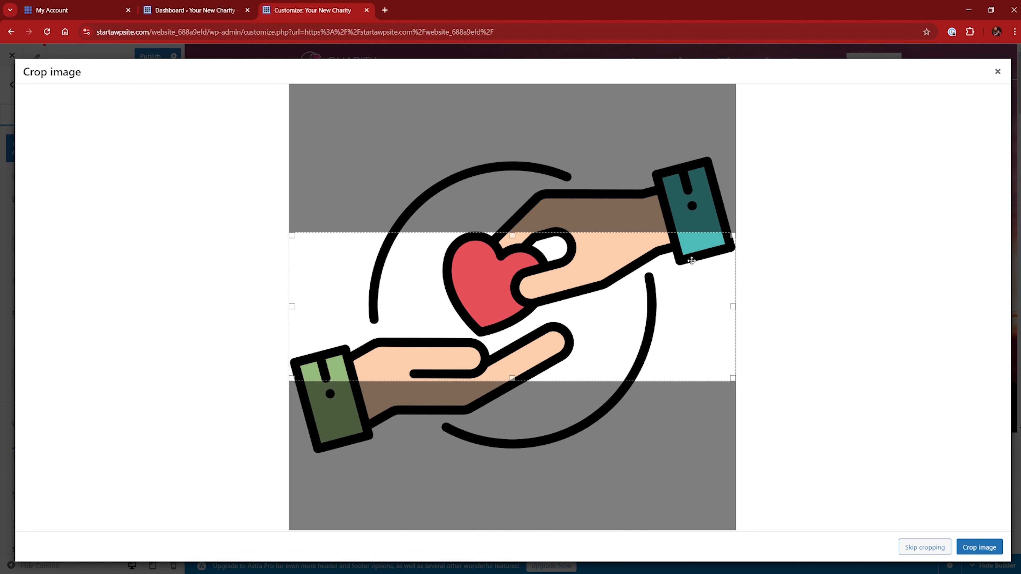
- Crop the logo image with the crop area extended vertically around the full circle and both hands, and apply the crop
{"action": "left_click_drag", "start_coordinate": [512, 234], "coordinate": [500, 150]}
{"action": "left_click_drag", "start_coordinate": [513, 378], "coordinate": [508, 478]}
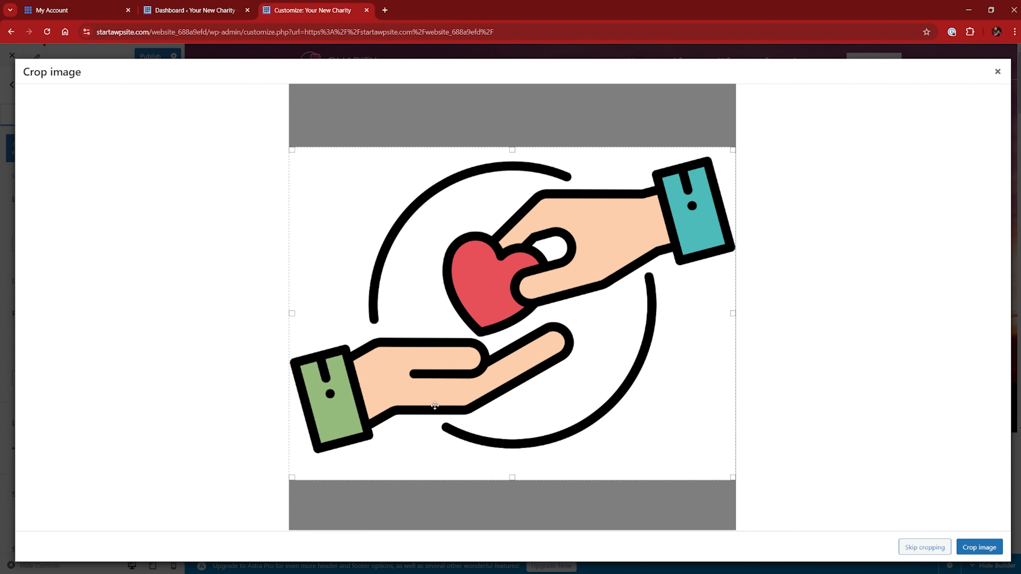
{"action": "left_click", "coordinate": [978, 549]}
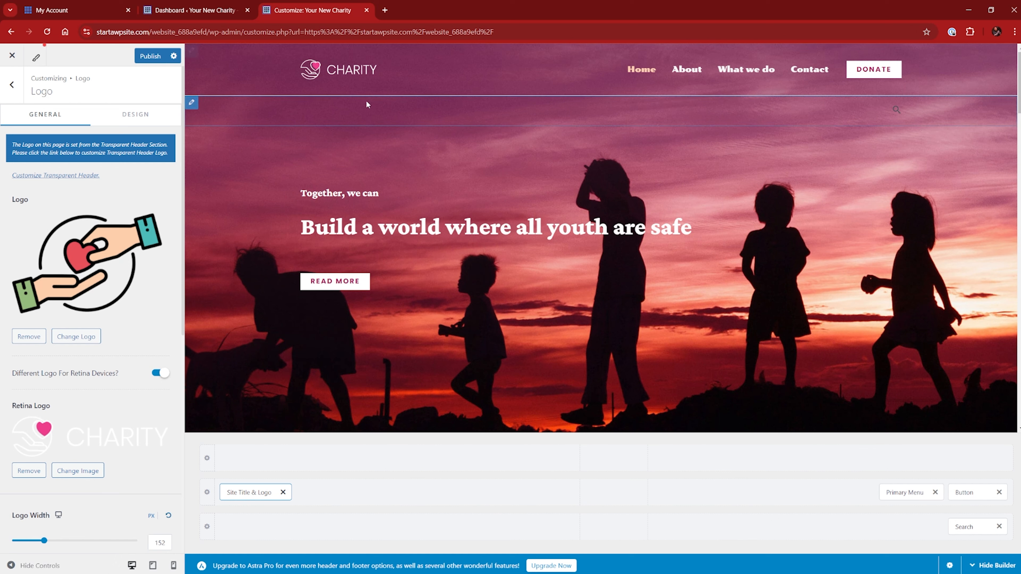
- Keep a different logo for retina devices and replace the retina logo with the new hands-and-heart logo
{"action": "scroll", "coordinate": [153, 318], "scroll_direction": "down", "scroll_amount": 1}
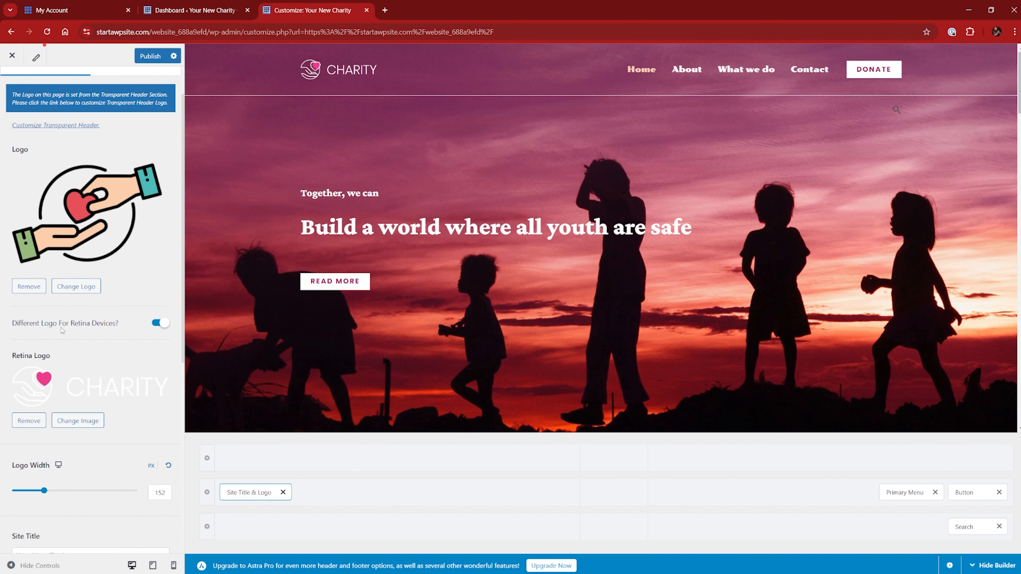
{"action": "left_click", "coordinate": [162, 326]}
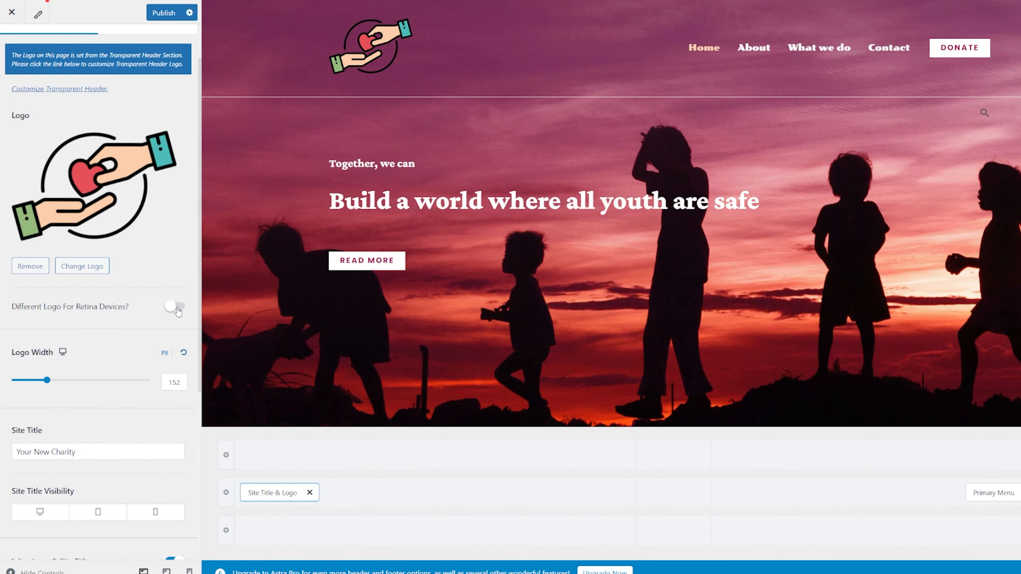
{"action": "left_click", "coordinate": [177, 307]}
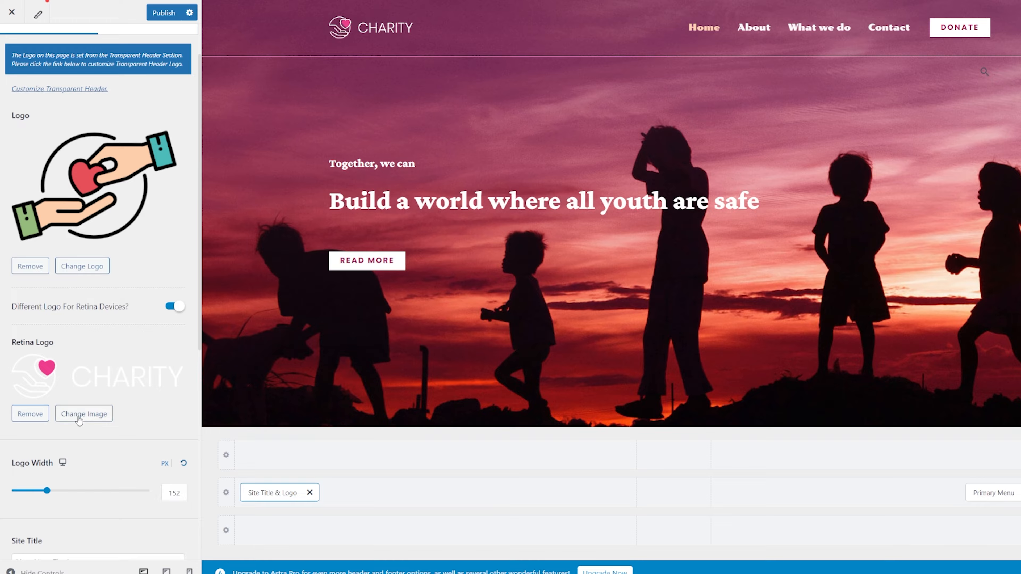
{"action": "left_click", "coordinate": [81, 418]}
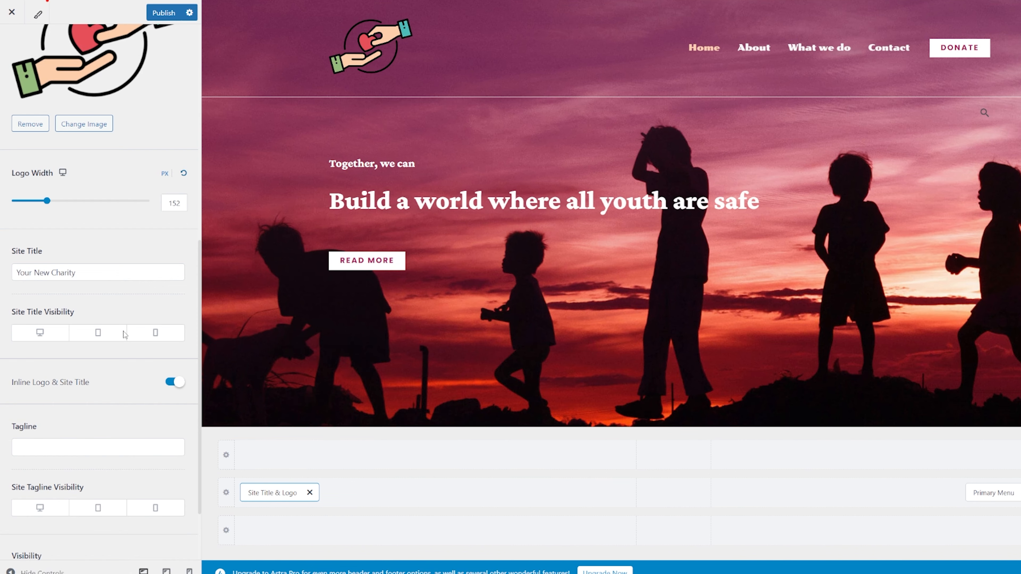
- Set cropped-Charity-Logo.png from the media library as the site icon
{"action": "scroll", "coordinate": [126, 335], "scroll_direction": "down", "scroll_amount": 1}
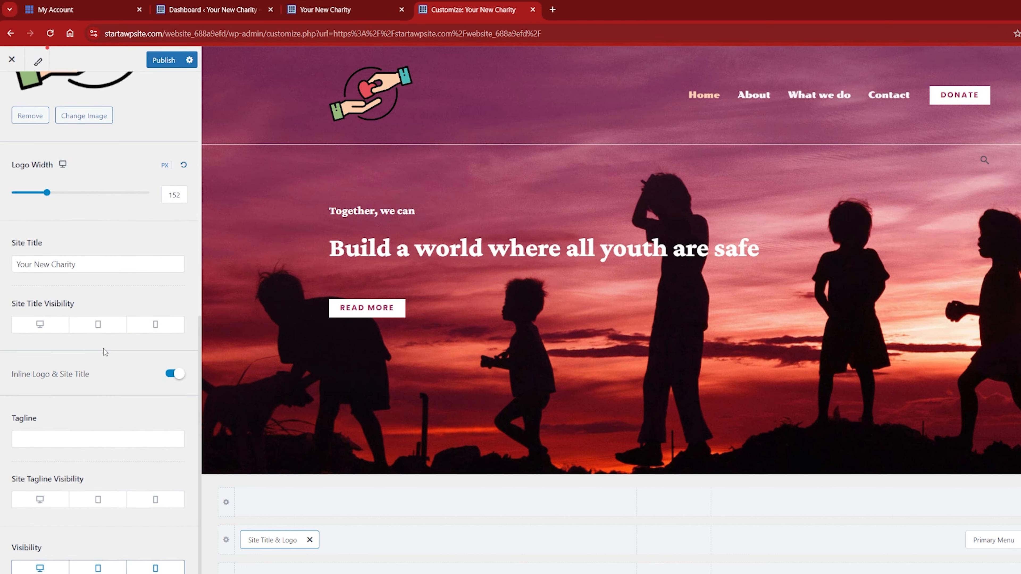
{"action": "scroll", "coordinate": [104, 352], "scroll_direction": "down", "scroll_amount": 1}
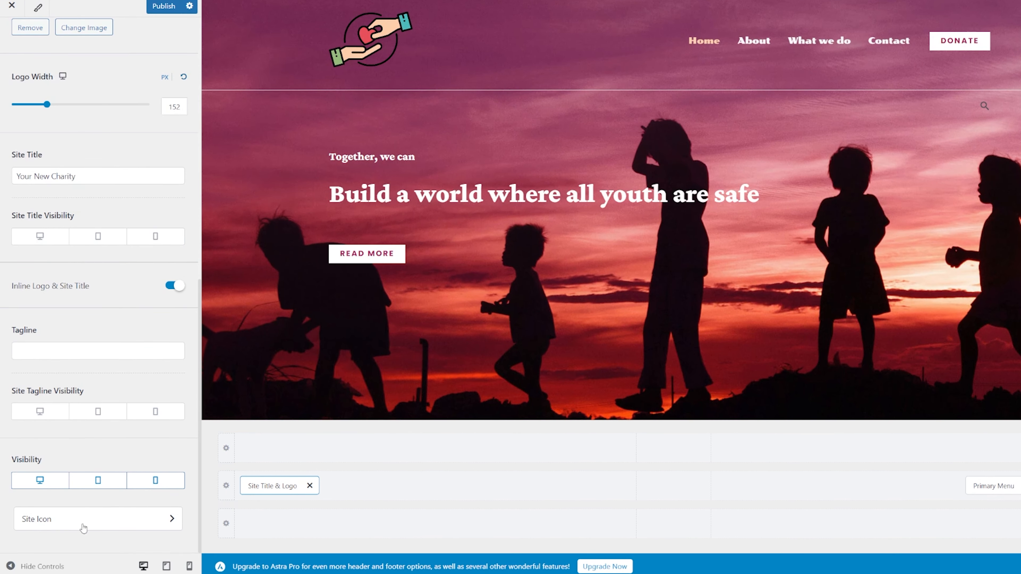
{"action": "left_click", "coordinate": [84, 520]}
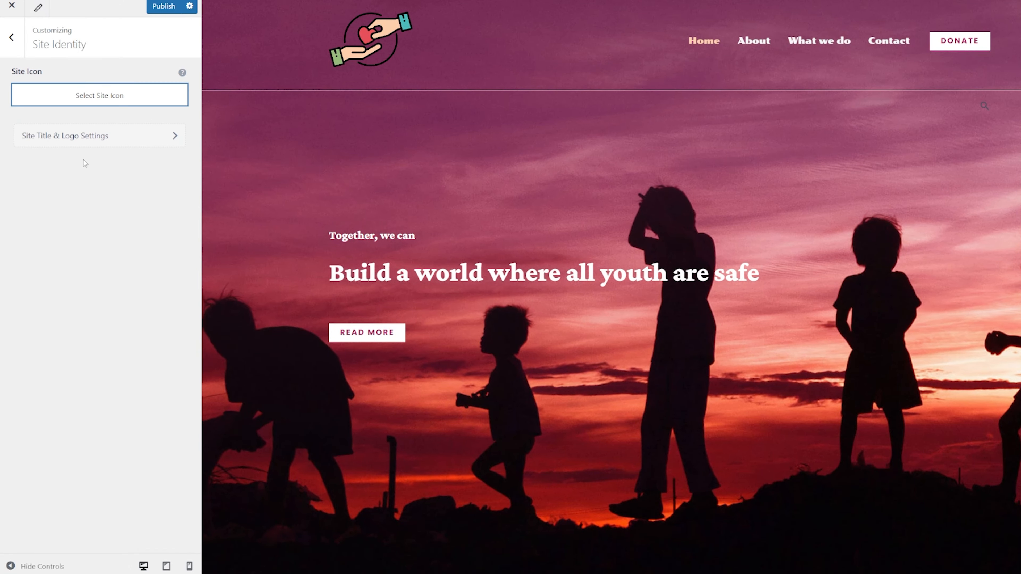
{"action": "left_click", "coordinate": [99, 96]}
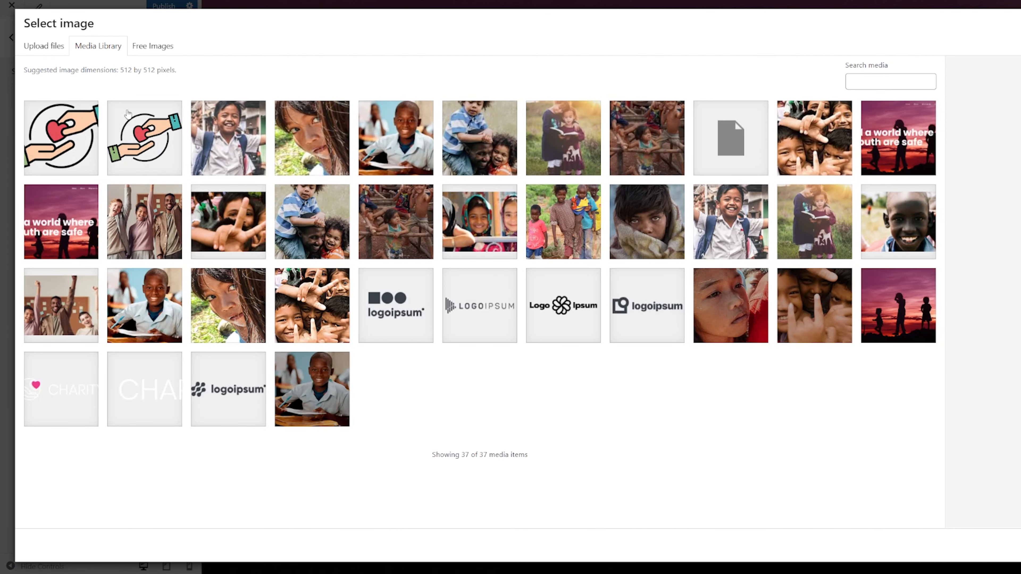
{"action": "left_click", "coordinate": [65, 149]}
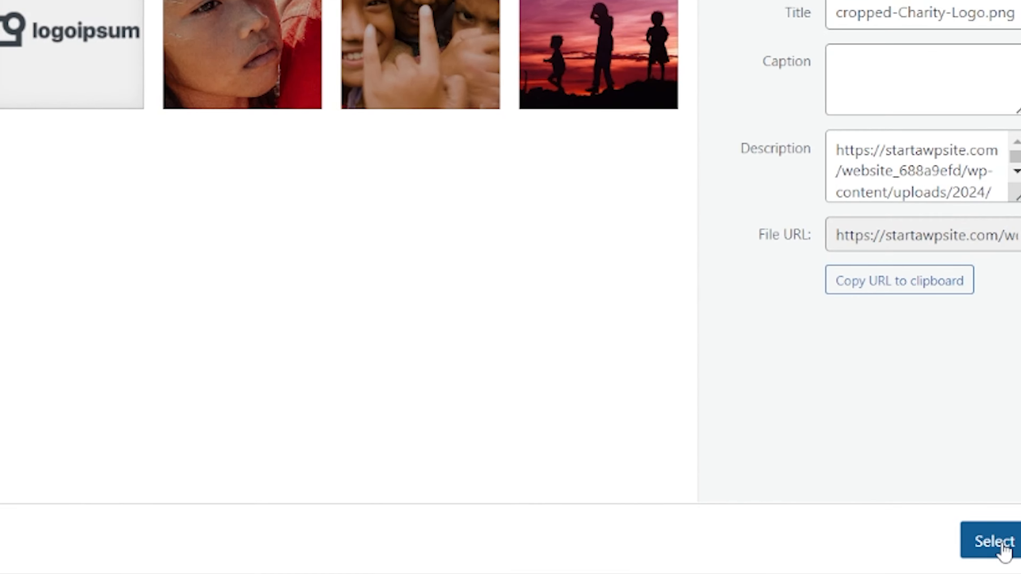
{"action": "left_click", "coordinate": [994, 543]}
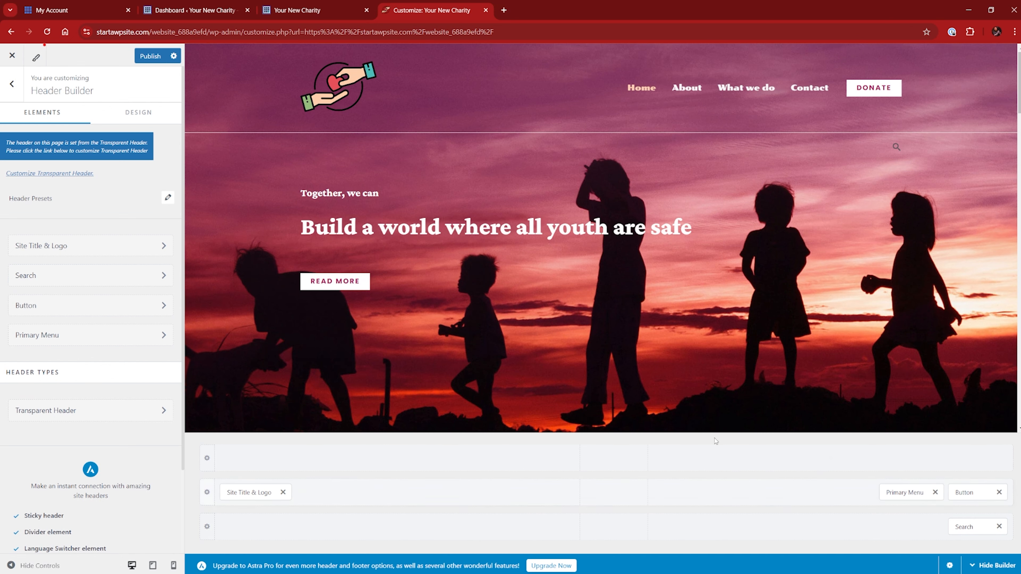
- Remove the Search element from the header's lower row
{"action": "left_click", "coordinate": [998, 527]}
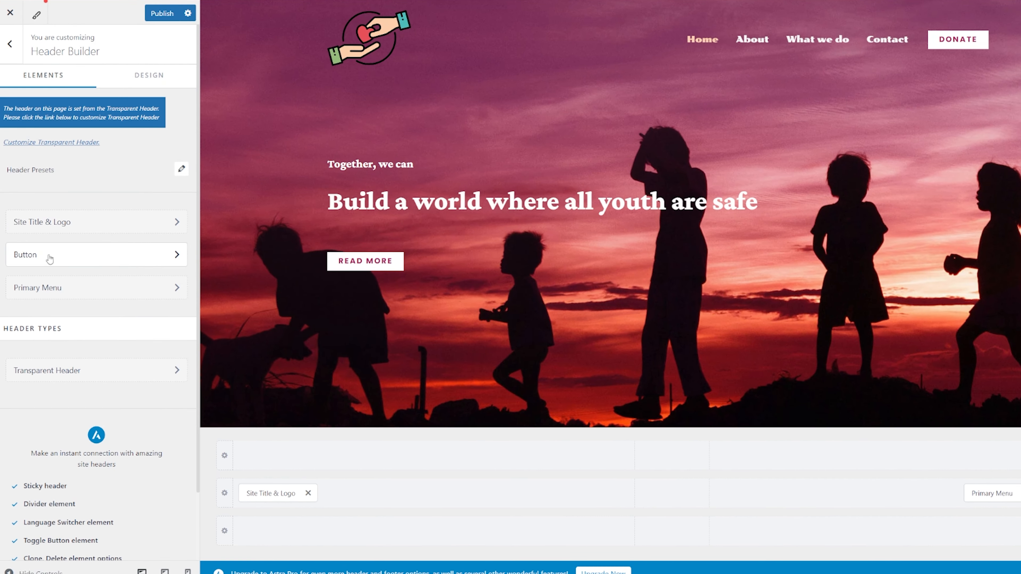
- Change the header button's text to "Support Us"
{"action": "left_click", "coordinate": [50, 260]}
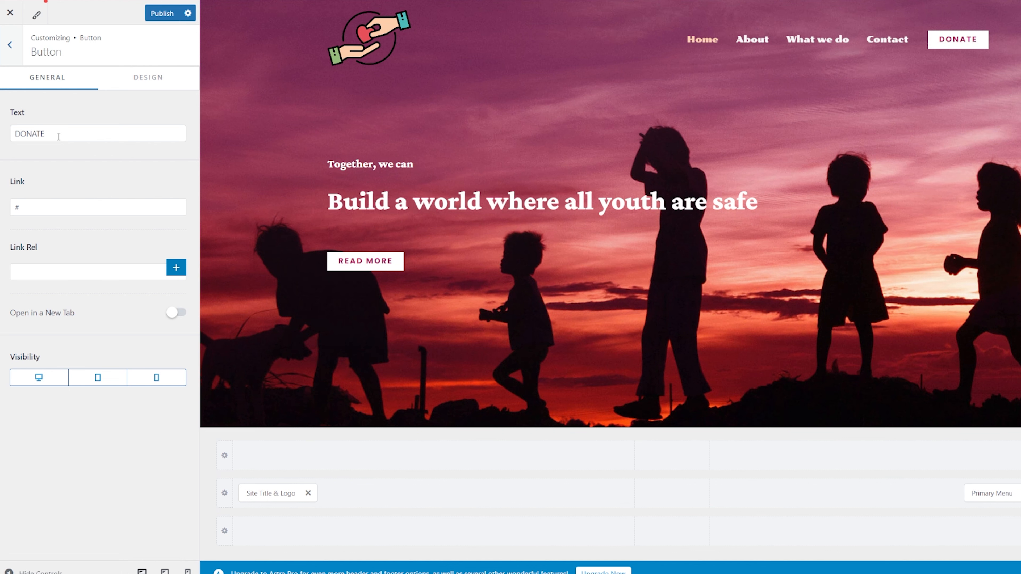
{"action": "left_click_drag", "start_coordinate": [58, 136], "coordinate": [3, 132]}
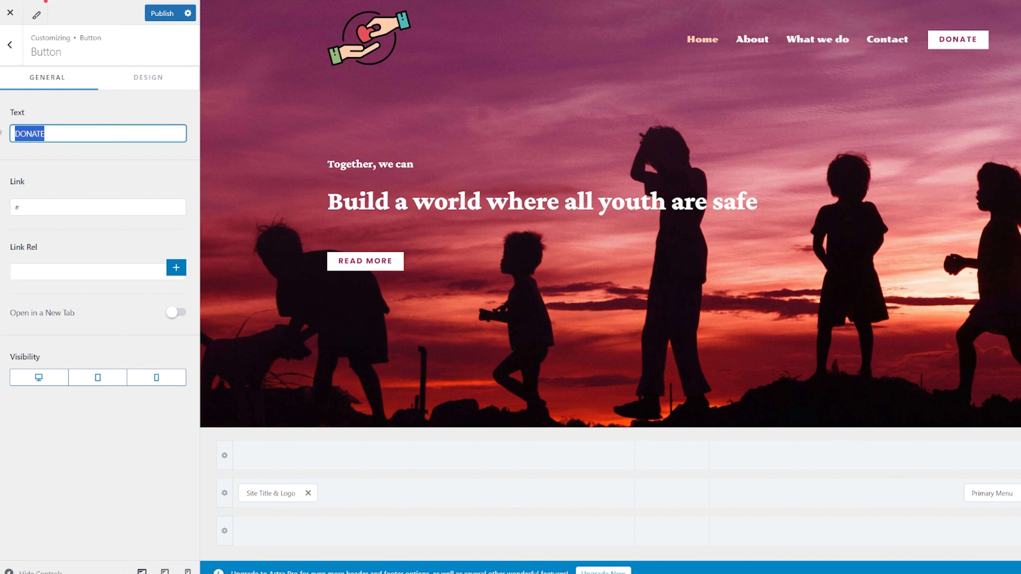
{"action": "type", "text": "S"}
{"action": "key", "text": "Caps_Lock"}
{"action": "type", "text": "up"}
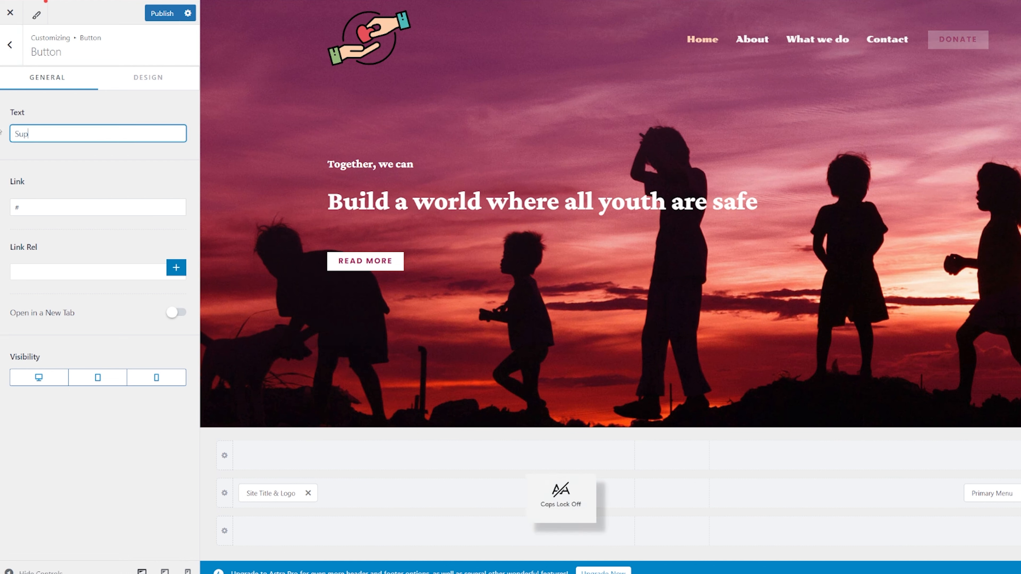
{"action": "type", "text": "port Us"}
{"action": "left_click", "coordinate": [109, 178]}
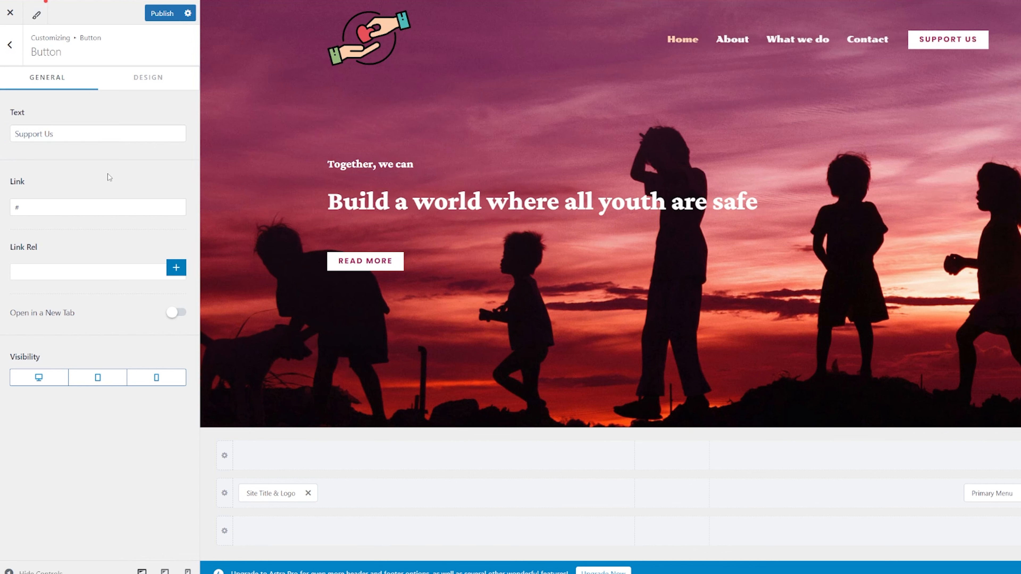
- Set the header button's normal background color to the palette's magenta, AC265E
{"action": "left_click", "coordinate": [66, 206]}
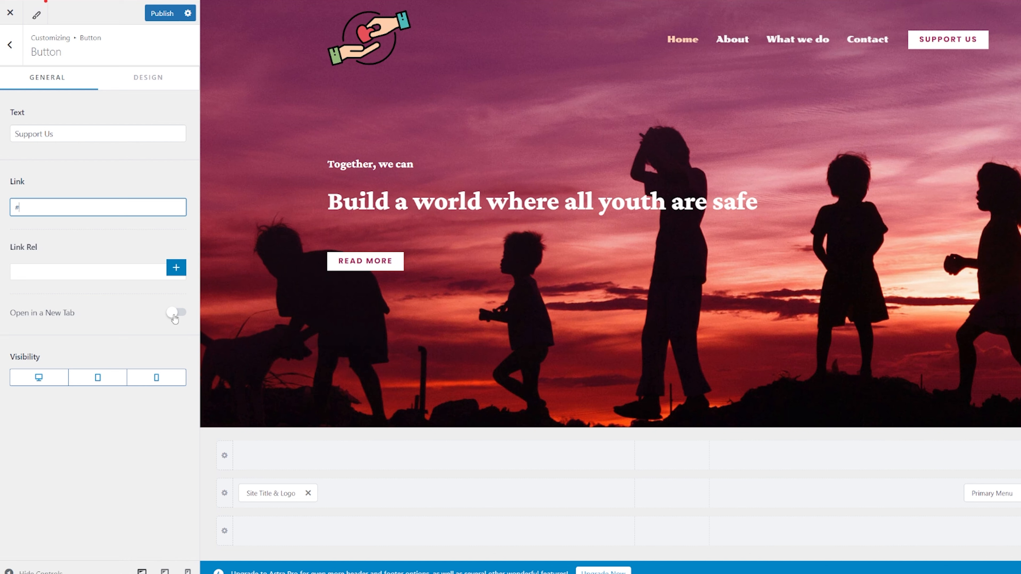
{"action": "left_click", "coordinate": [151, 84]}
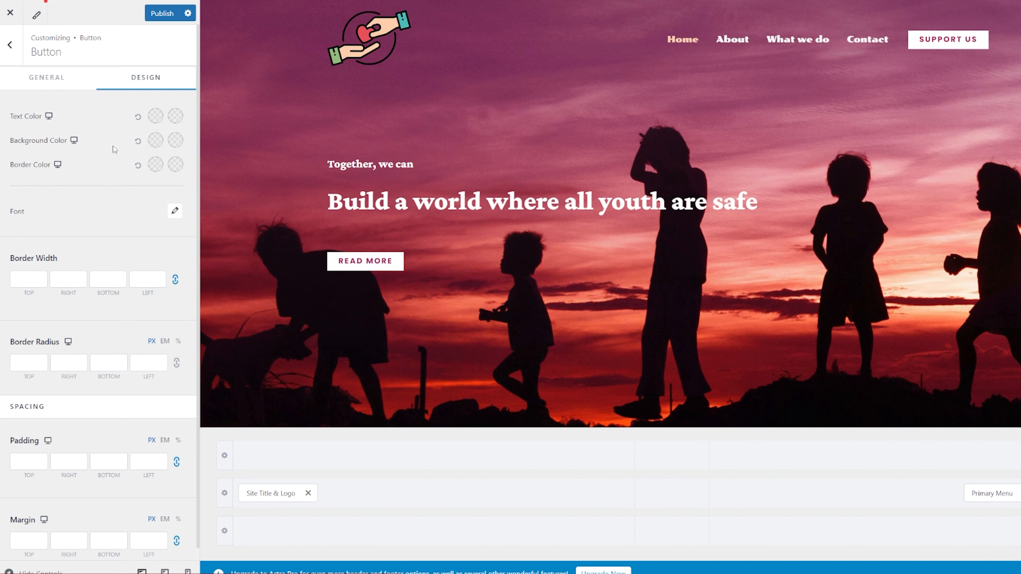
{"action": "scroll", "coordinate": [113, 350], "scroll_direction": "down", "scroll_amount": 1}
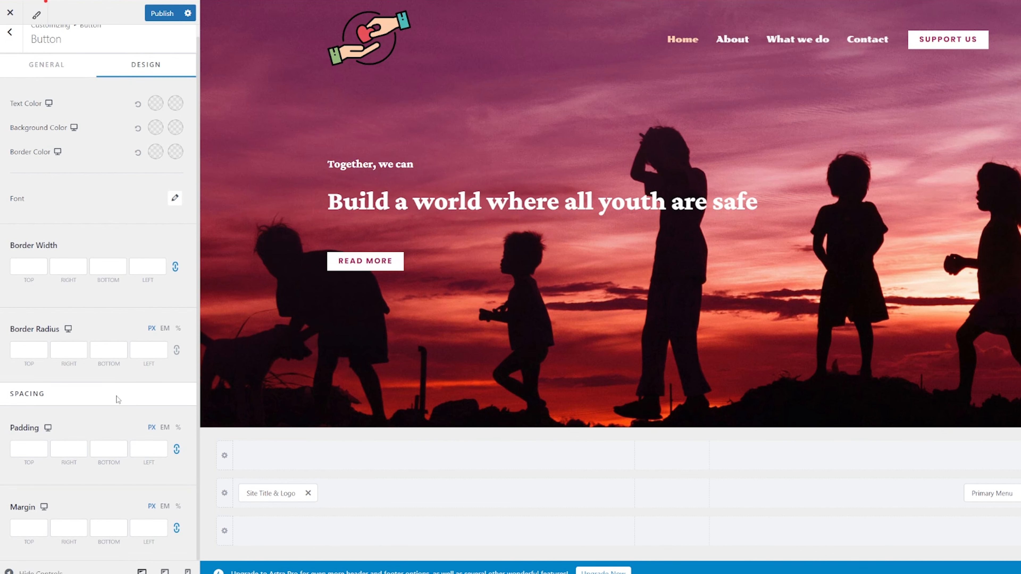
{"action": "scroll", "coordinate": [117, 386], "scroll_direction": "up", "scroll_amount": 1}
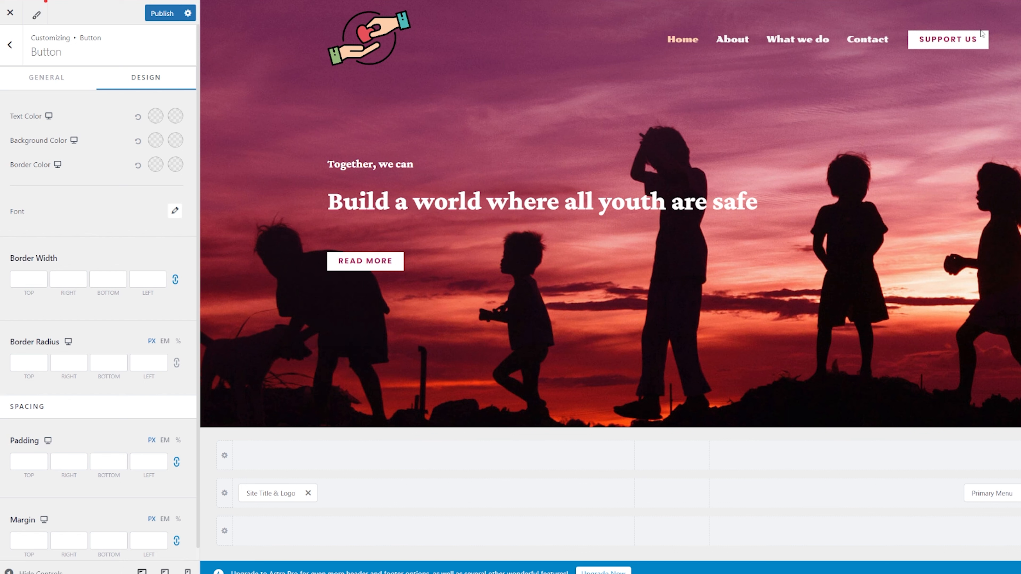
{"action": "left_click", "coordinate": [155, 140]}
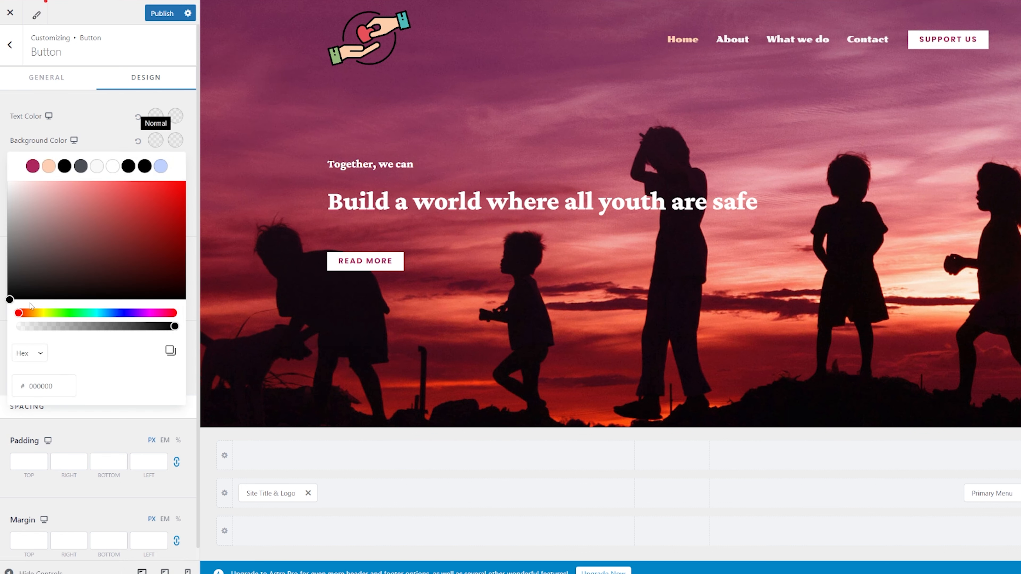
{"action": "left_click_drag", "start_coordinate": [19, 313], "coordinate": [25, 313]}
{"action": "left_click_drag", "start_coordinate": [21, 281], "coordinate": [74, 212]}
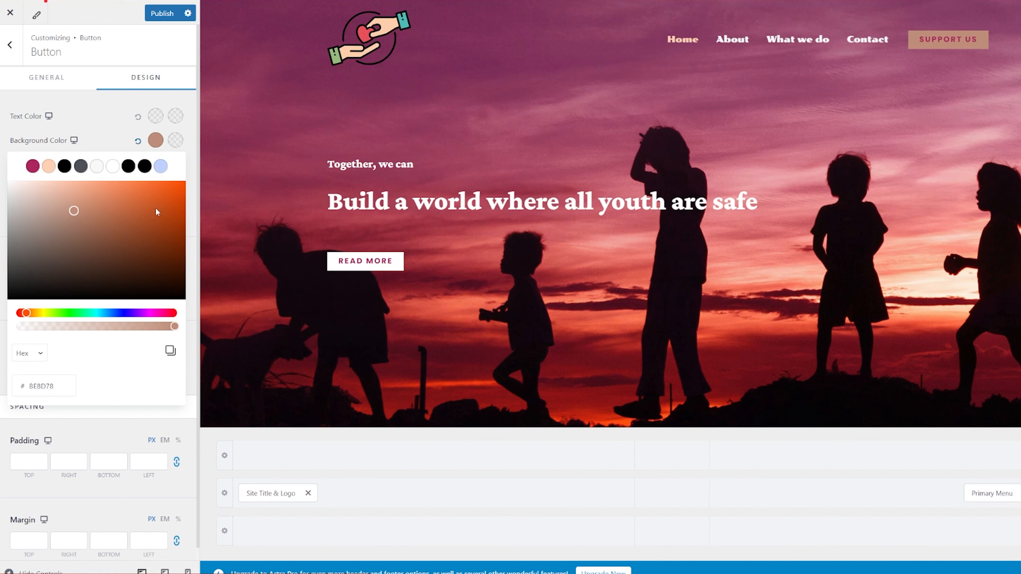
{"action": "left_click", "coordinate": [32, 166]}
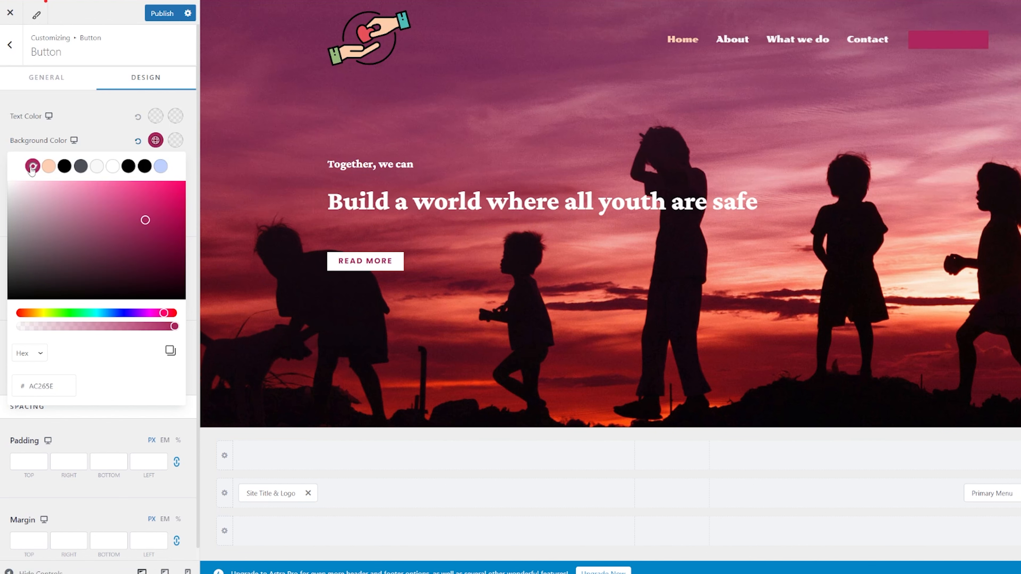
{"action": "left_click", "coordinate": [155, 140]}
- Set the header button's normal text color to the palette's white, FFFFFF
{"action": "left_click", "coordinate": [156, 116]}
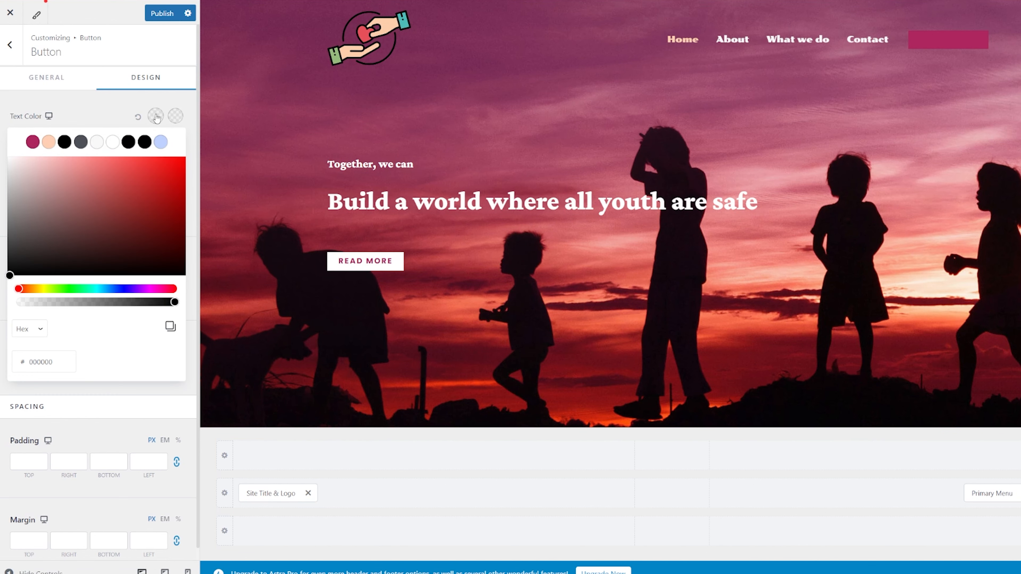
{"action": "left_click", "coordinate": [111, 144]}
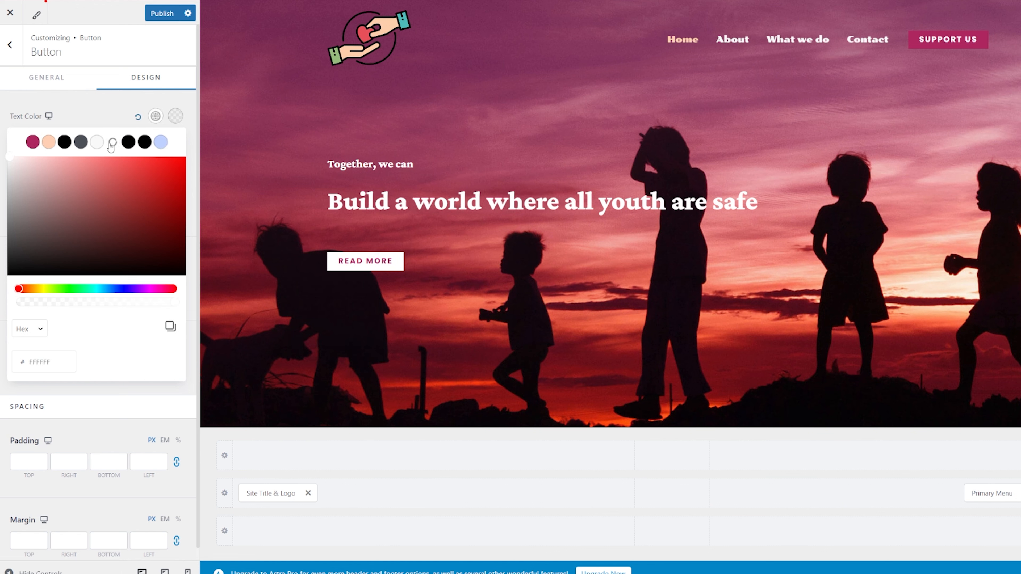
{"action": "left_click", "coordinate": [125, 112]}
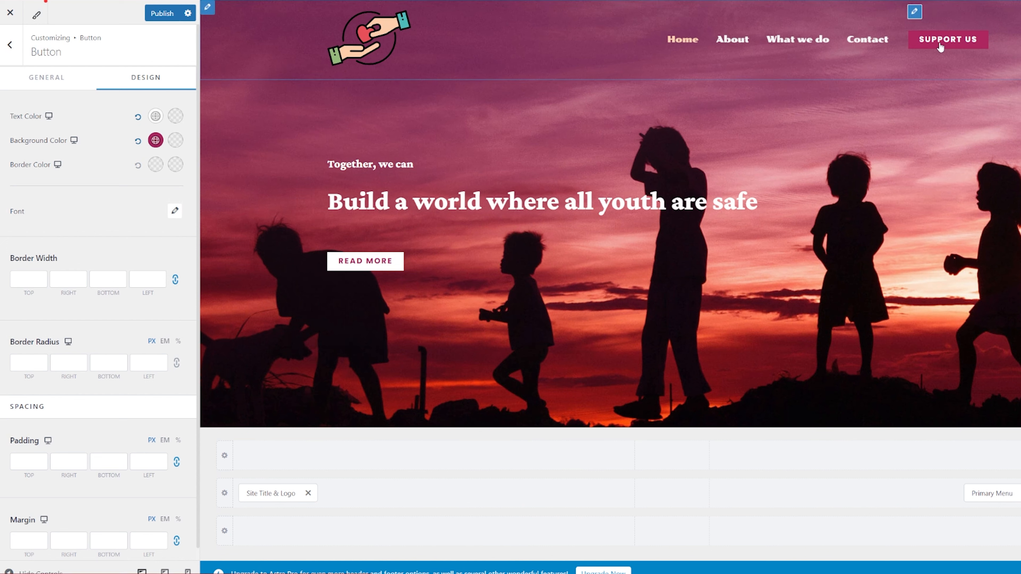
- Set the header button's hover background color to the palette's light blue, BFD1FF
{"action": "left_click", "coordinate": [176, 141]}
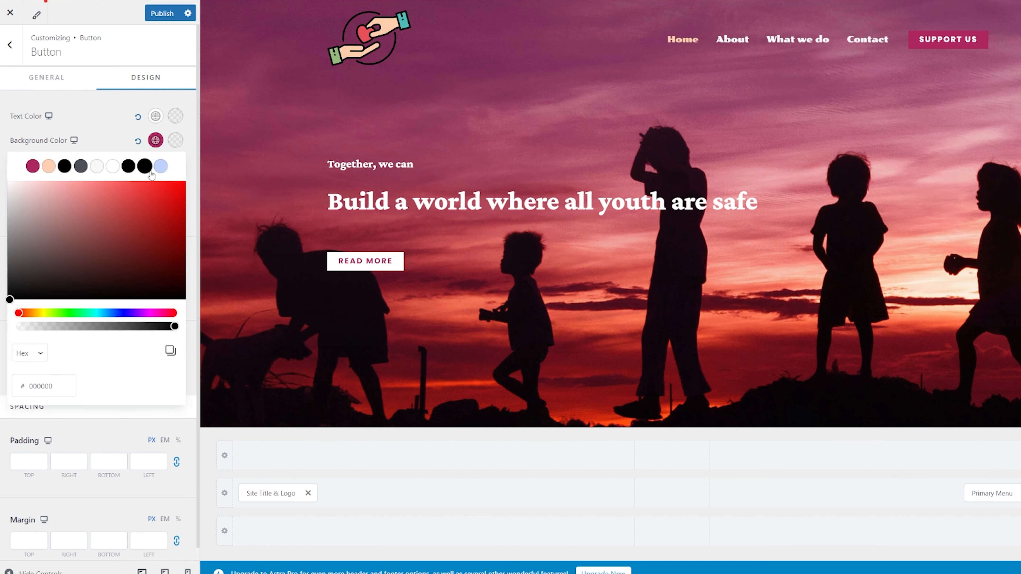
{"action": "left_click", "coordinate": [161, 167]}
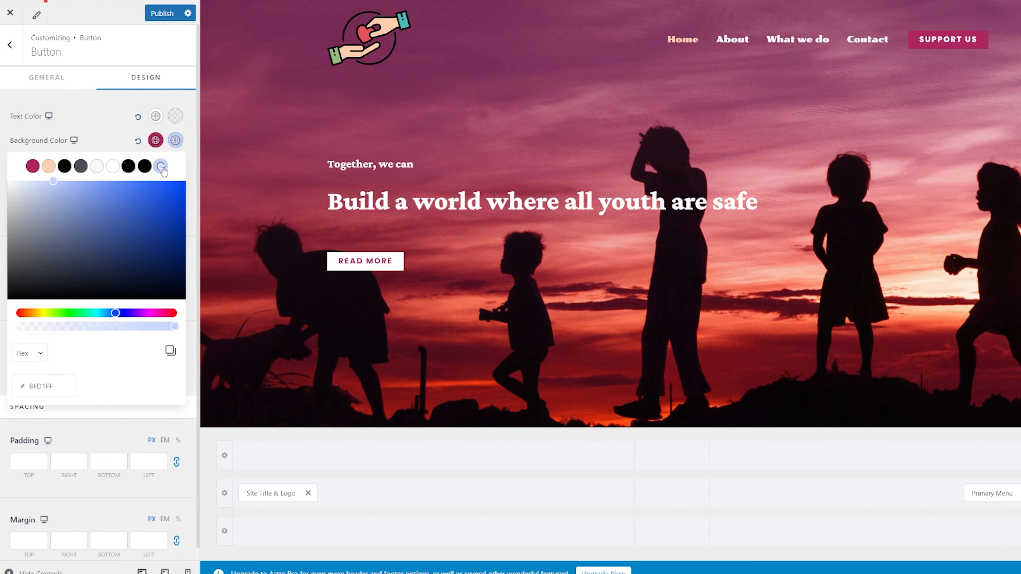
- Set the header button's hover text color to the palette's dark gray
{"action": "left_click", "coordinate": [176, 116]}
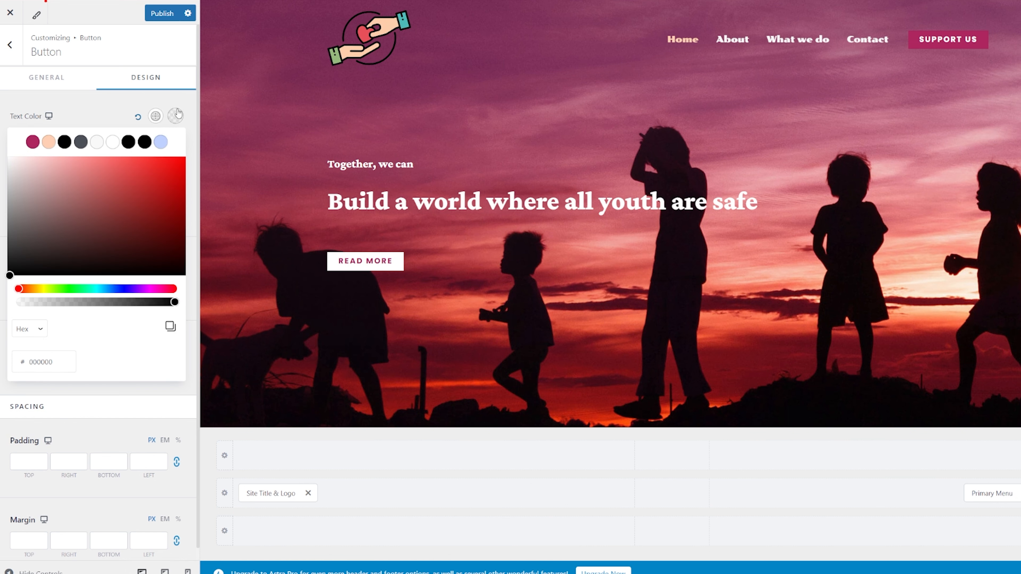
{"action": "left_click", "coordinate": [82, 143]}
{"action": "left_click", "coordinate": [96, 99]}
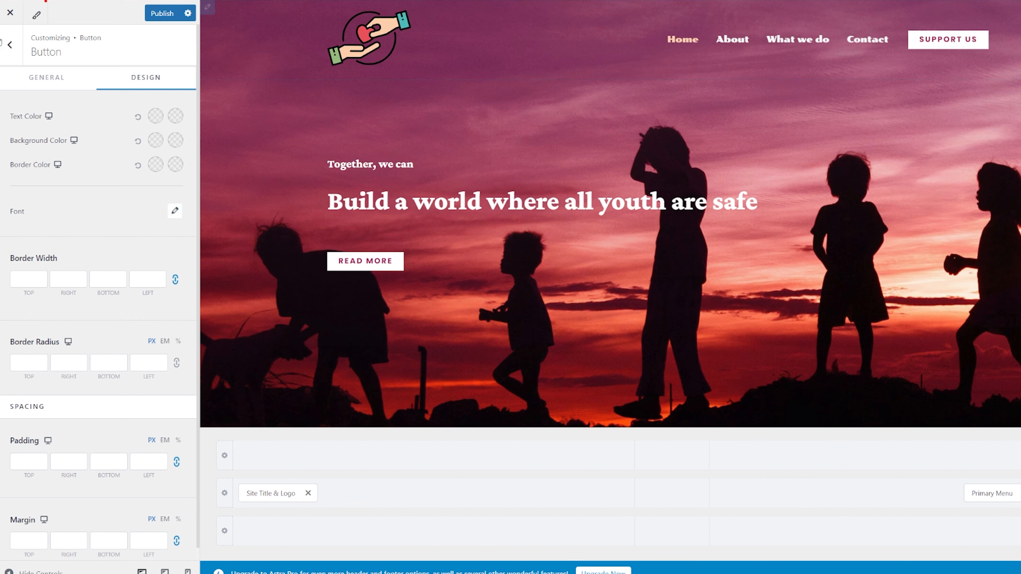
- Leave the header button settings for the main customizer options and review the home page from the hero banner to the Our Impact section
{"action": "left_click", "coordinate": [10, 47]}
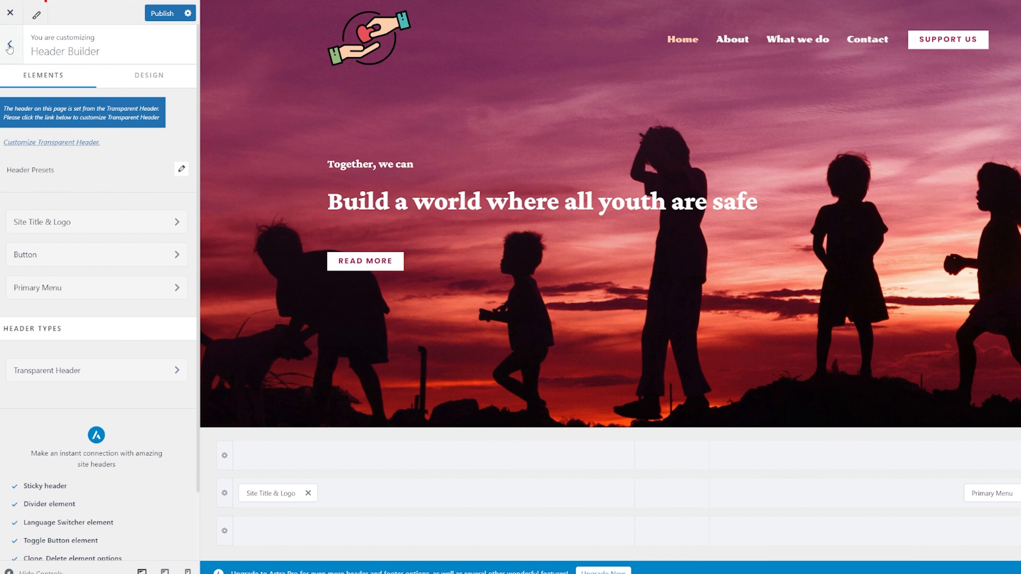
{"action": "scroll", "coordinate": [76, 175], "scroll_direction": "down", "scroll_amount": 2}
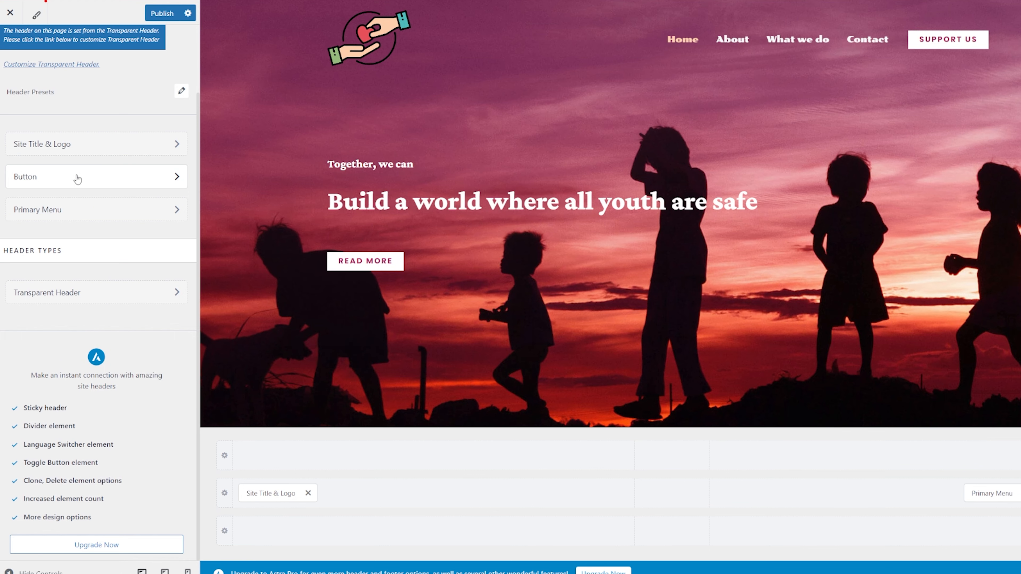
{"action": "scroll", "coordinate": [96, 212], "scroll_direction": "up", "scroll_amount": 2}
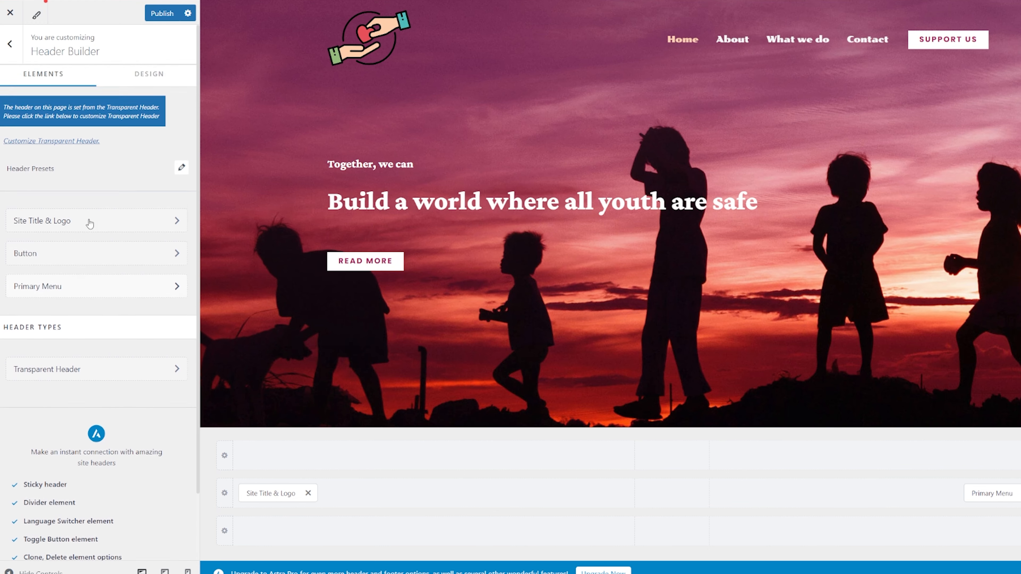
{"action": "left_click", "coordinate": [10, 57]}
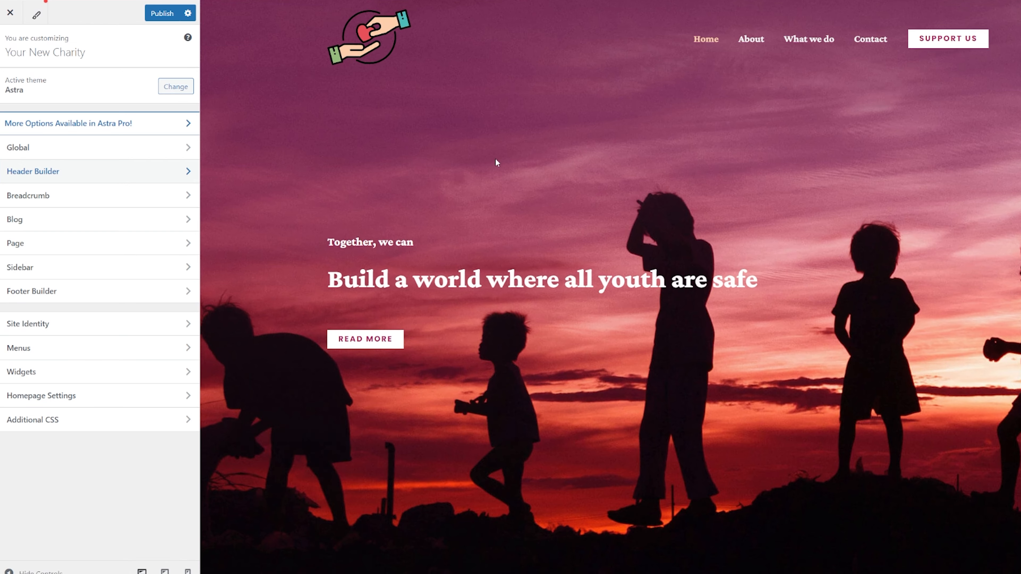
{"action": "scroll", "coordinate": [536, 239], "scroll_direction": "down", "scroll_amount": 10}
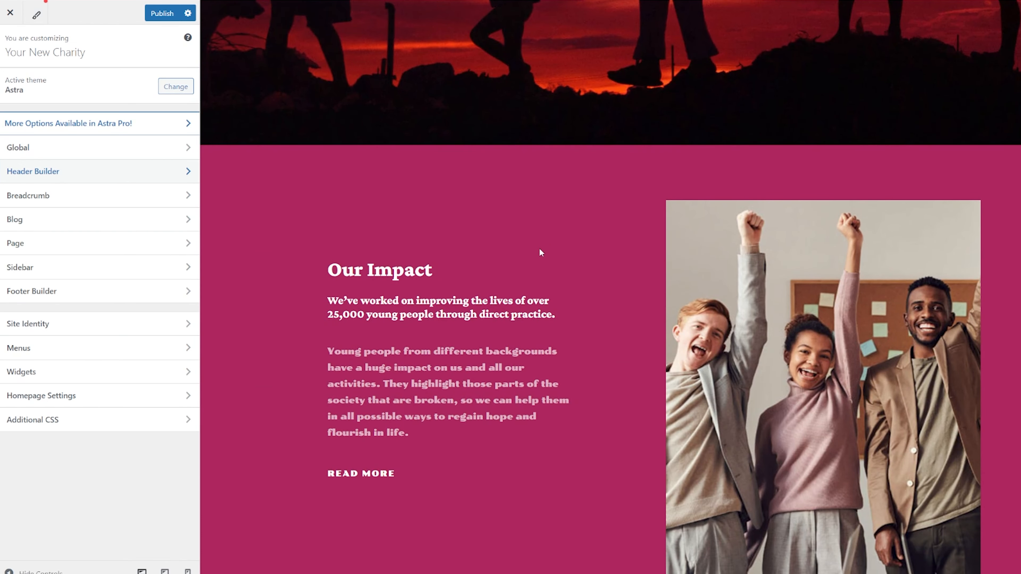
{"action": "scroll", "coordinate": [539, 251], "scroll_direction": "up", "scroll_amount": 10}
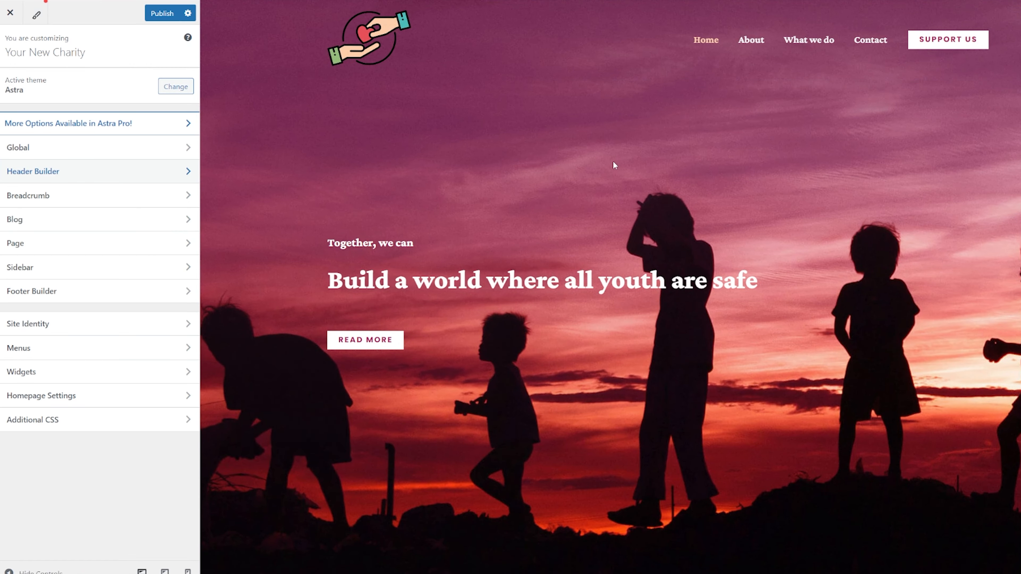
{"action": "scroll", "coordinate": [608, 165], "scroll_direction": "down", "scroll_amount": 15}
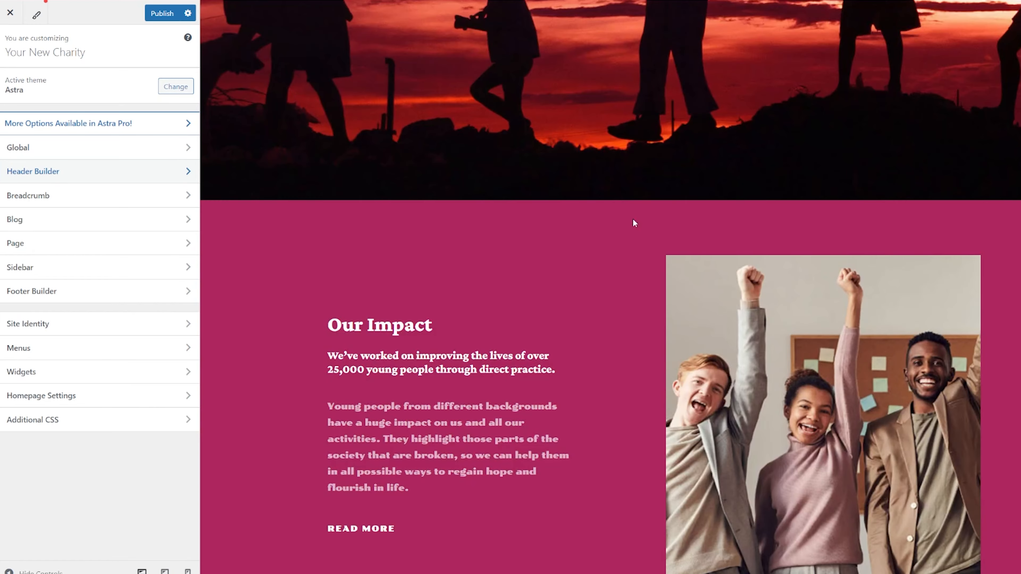
{"action": "scroll", "coordinate": [577, 295], "scroll_direction": "up", "scroll_amount": 15}
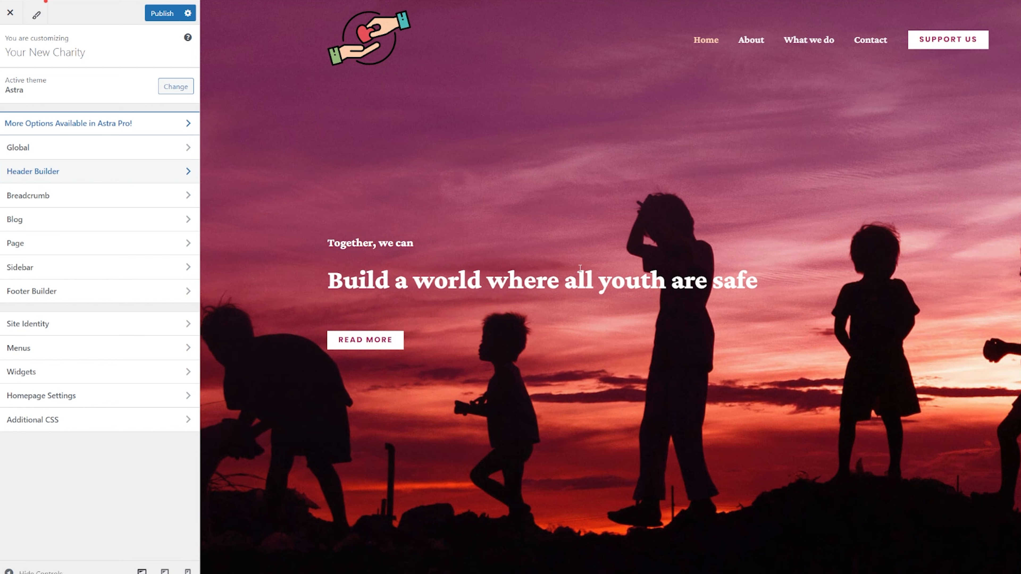
- Open the header's Primary Menu for editing and move the About item below Contact as a top-level item
{"action": "left_click", "coordinate": [46, 171]}
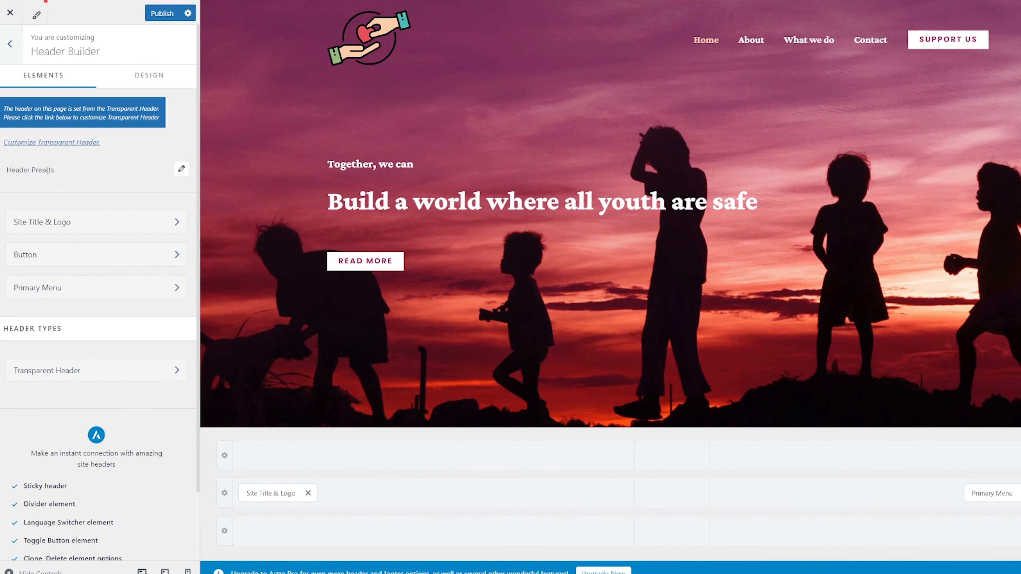
{"action": "left_click", "coordinate": [65, 291]}
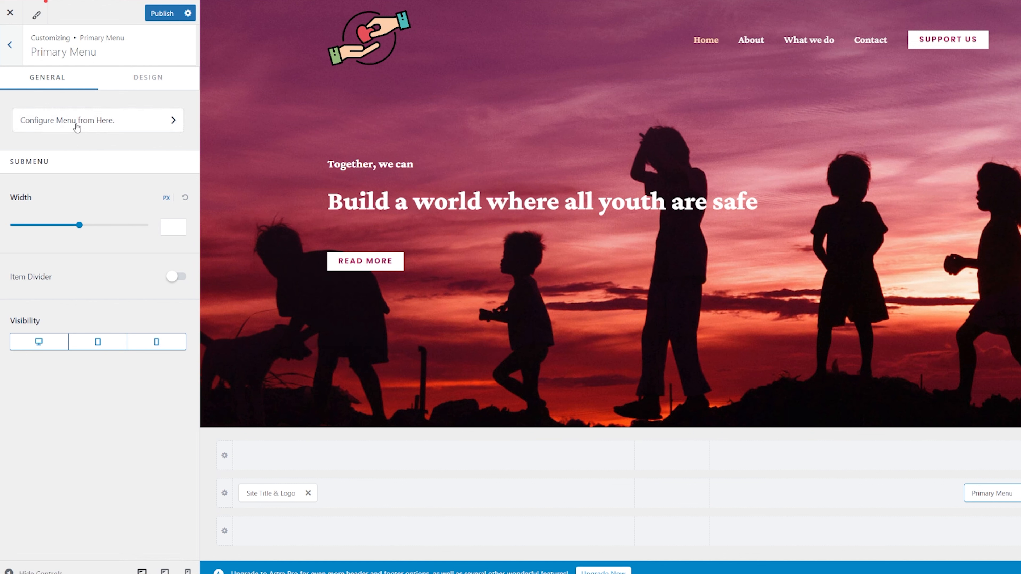
{"action": "left_click", "coordinate": [55, 126]}
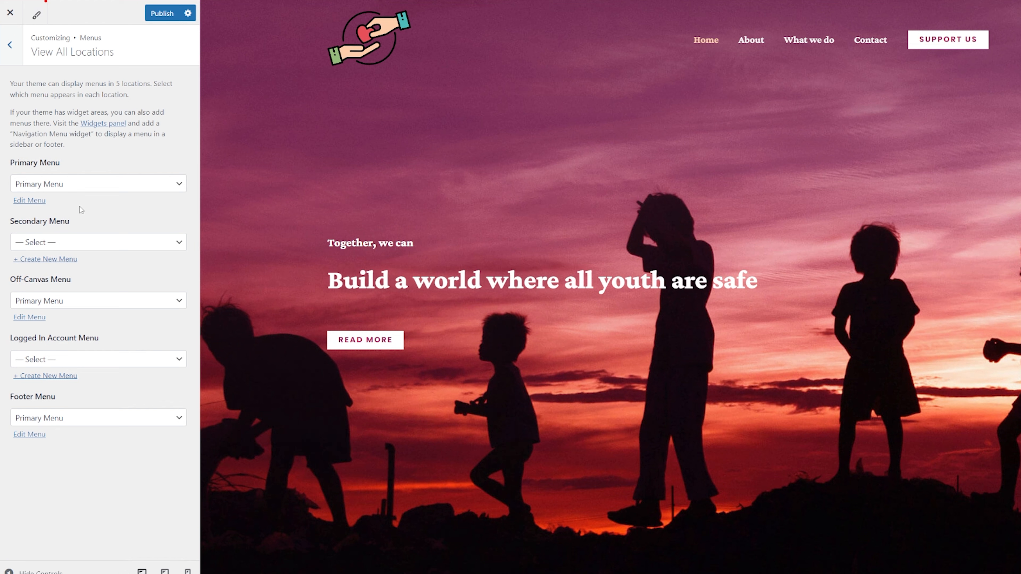
{"action": "left_click", "coordinate": [75, 188]}
{"action": "left_click", "coordinate": [75, 188]}
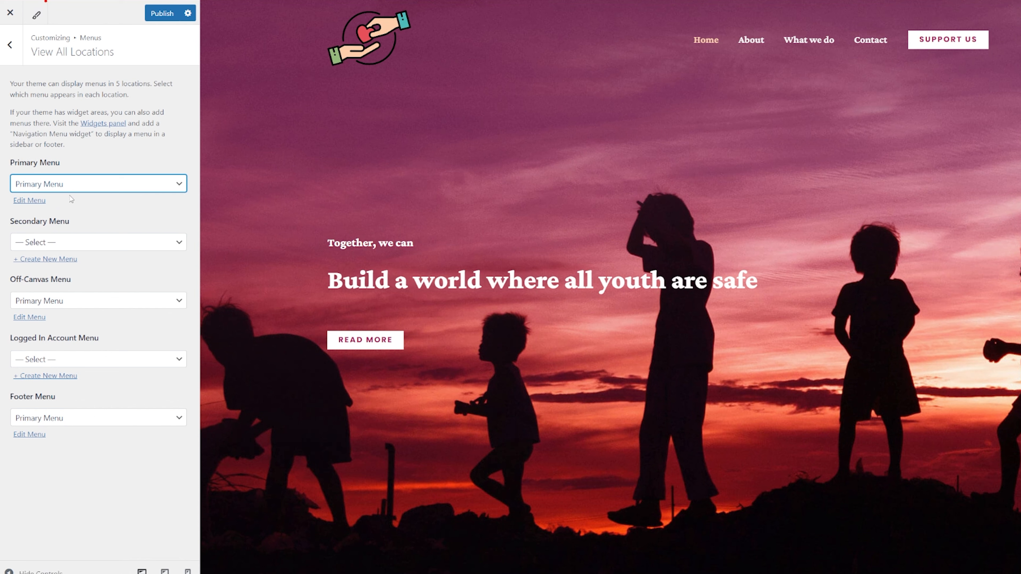
{"action": "left_click", "coordinate": [30, 201]}
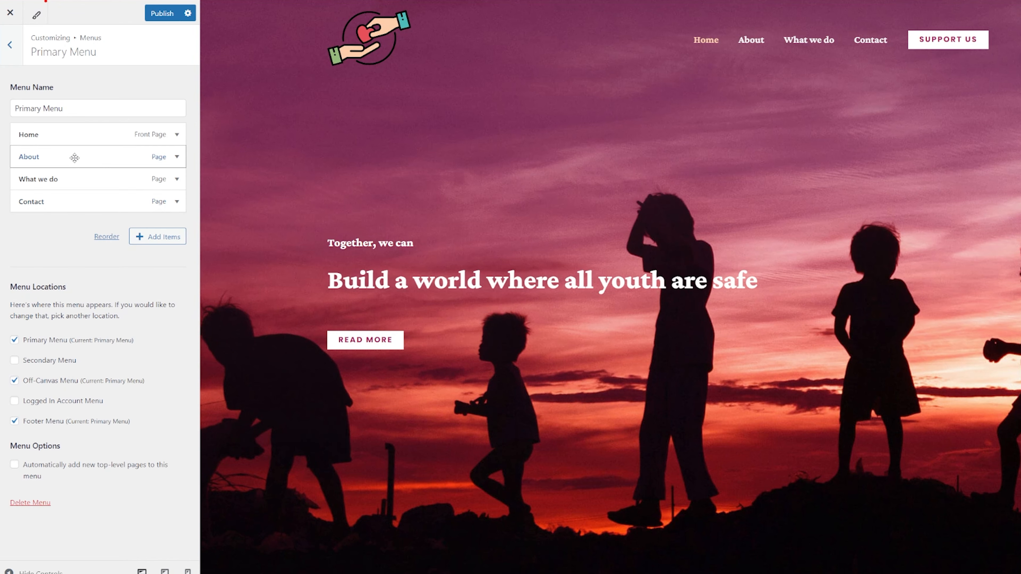
{"action": "left_click_drag", "start_coordinate": [75, 159], "coordinate": [75, 201]}
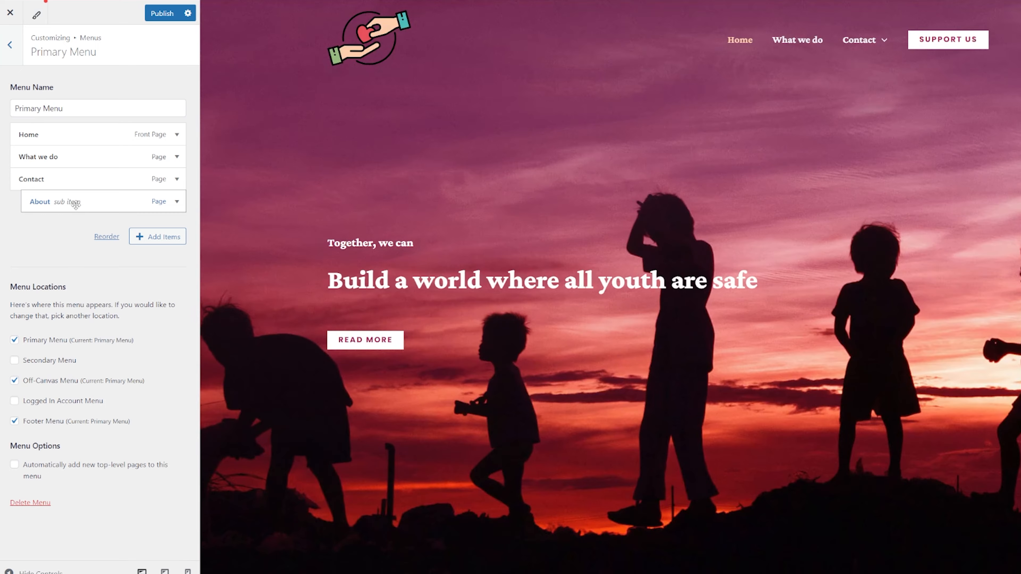
{"action": "left_click_drag", "start_coordinate": [72, 202], "coordinate": [63, 204]}
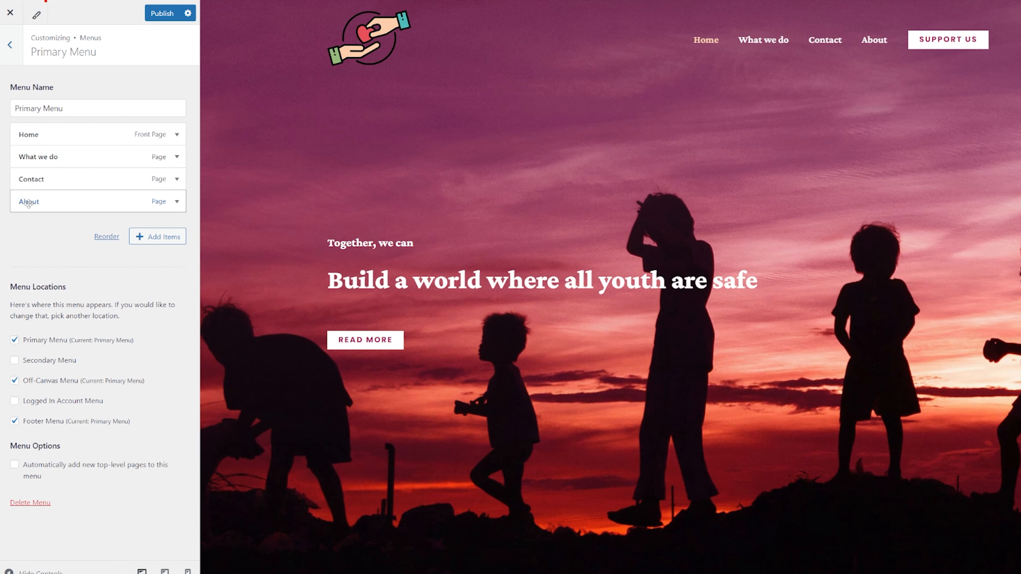
- Try the About item as a sub-item of Contact in the preview, and return it to the top level
{"action": "left_click_drag", "start_coordinate": [28, 203], "coordinate": [39, 205]}
{"action": "mouse_move", "coordinate": [865, 79]}
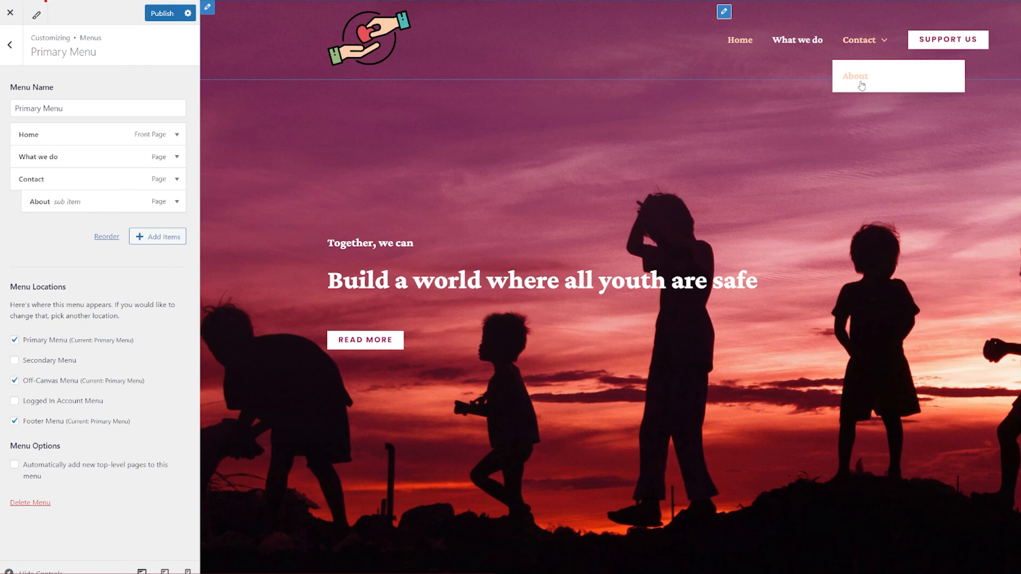
{"action": "left_click_drag", "start_coordinate": [40, 201], "coordinate": [26, 202]}
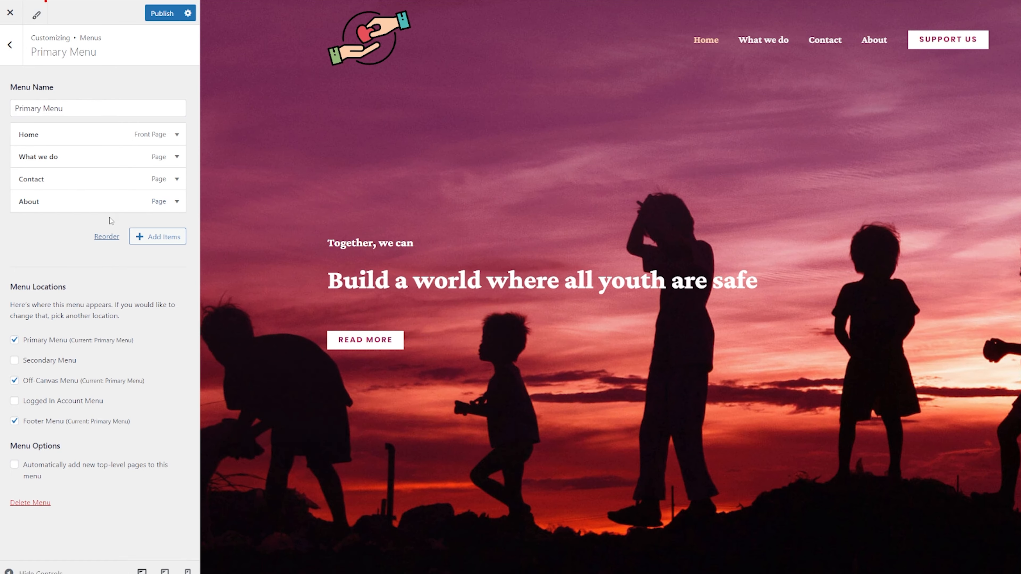
- Examine which pages, posts, categories, tags and custom links can be added to the Primary Menu
{"action": "left_click", "coordinate": [144, 239]}
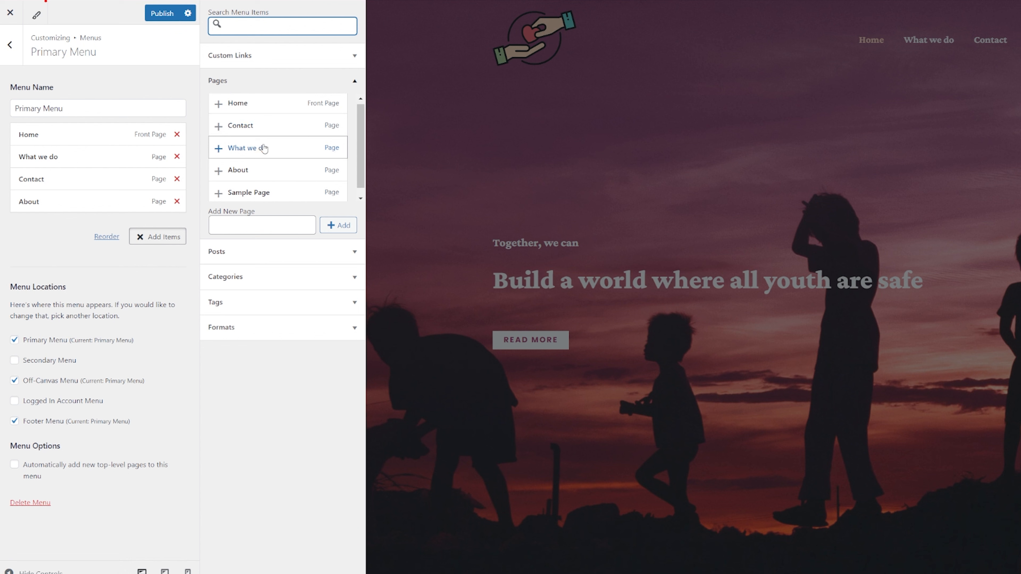
{"action": "scroll", "coordinate": [261, 169], "scroll_direction": "down", "scroll_amount": 1}
{"action": "scroll", "coordinate": [261, 155], "scroll_direction": "up", "scroll_amount": 1}
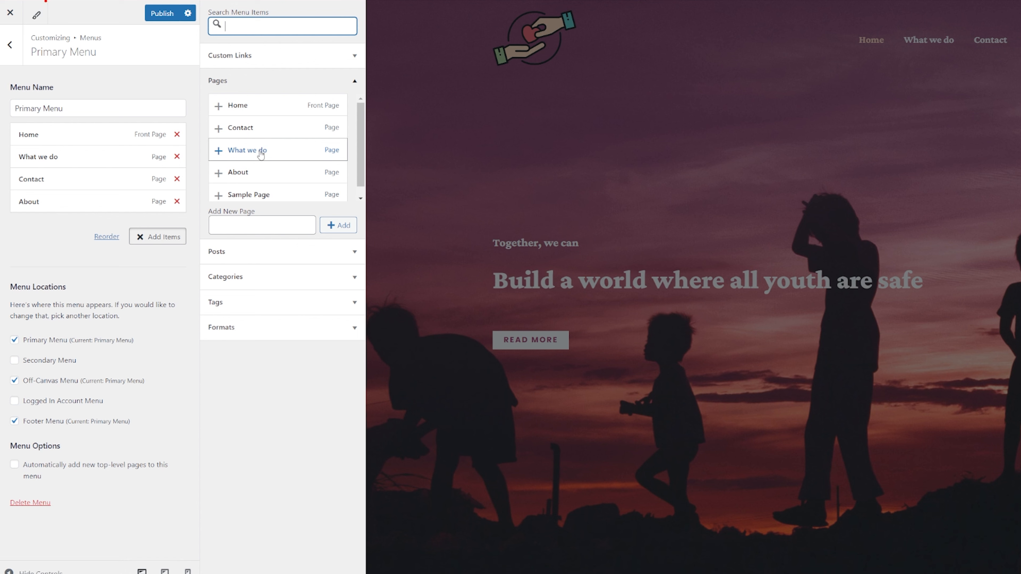
{"action": "left_click", "coordinate": [353, 252]}
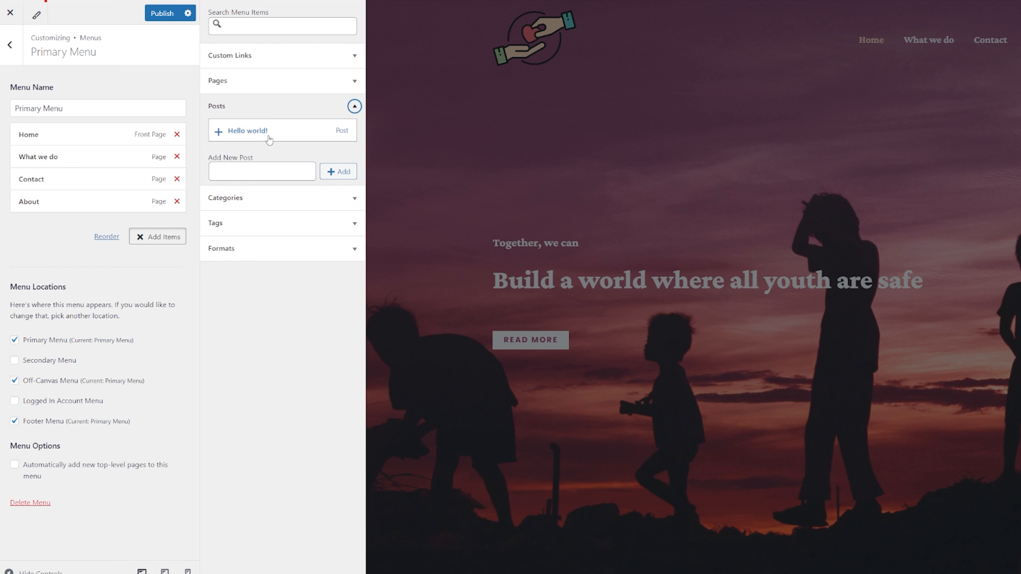
{"action": "left_click", "coordinate": [354, 106]}
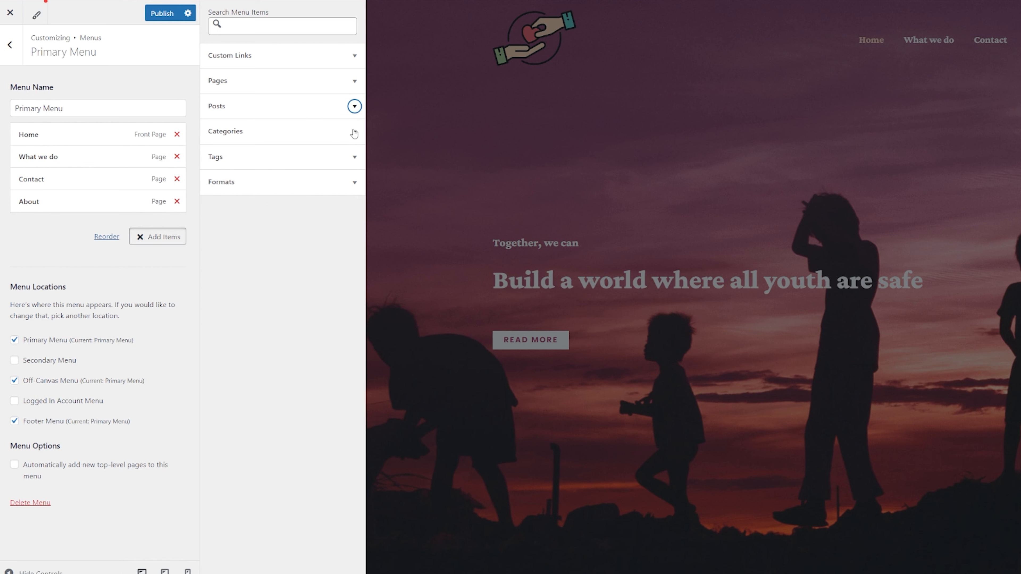
{"action": "left_click", "coordinate": [354, 131]}
{"action": "left_click", "coordinate": [354, 131]}
{"action": "left_click", "coordinate": [354, 157]}
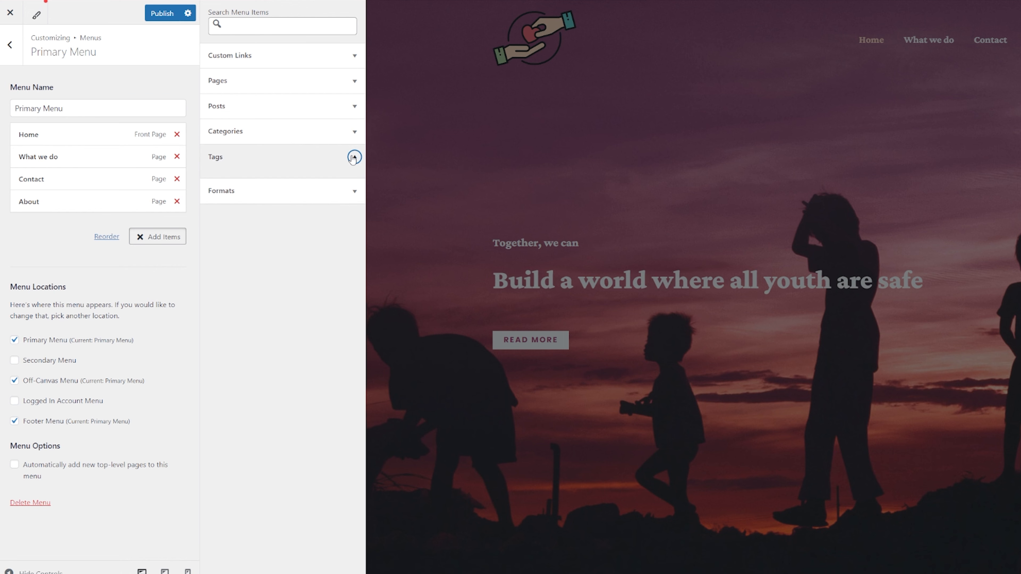
{"action": "left_click", "coordinate": [353, 157]}
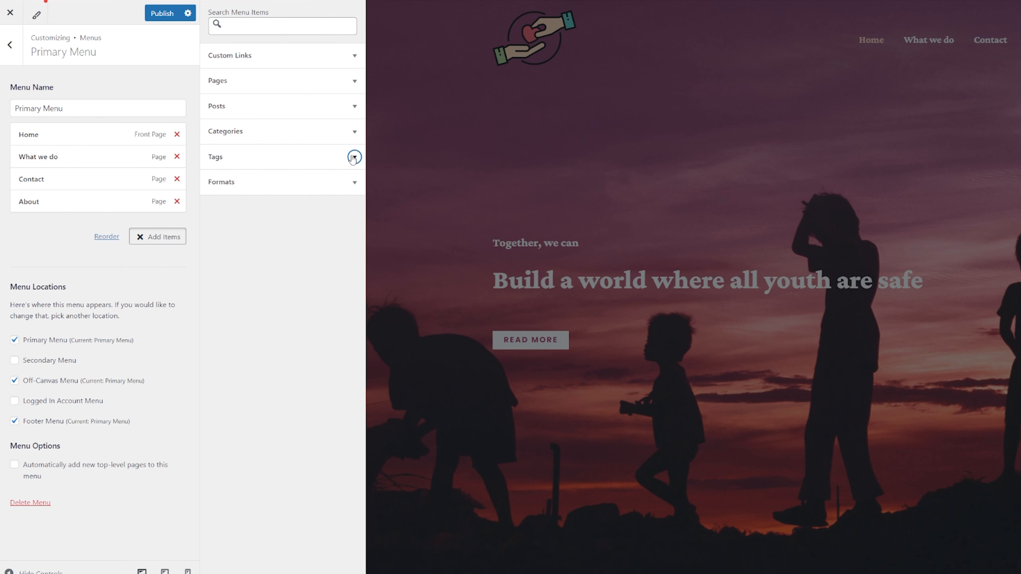
{"action": "left_click", "coordinate": [355, 56]}
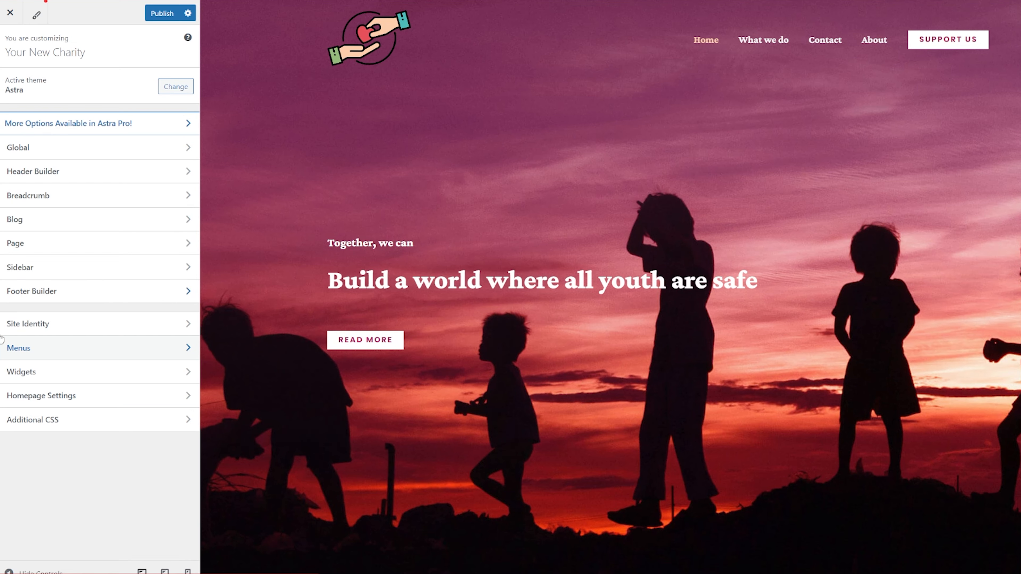
- Try the footer's Copyright element in the uppermost row, return it to the lowest row, and list the elements available for an empty column
{"action": "left_click", "coordinate": [54, 300]}
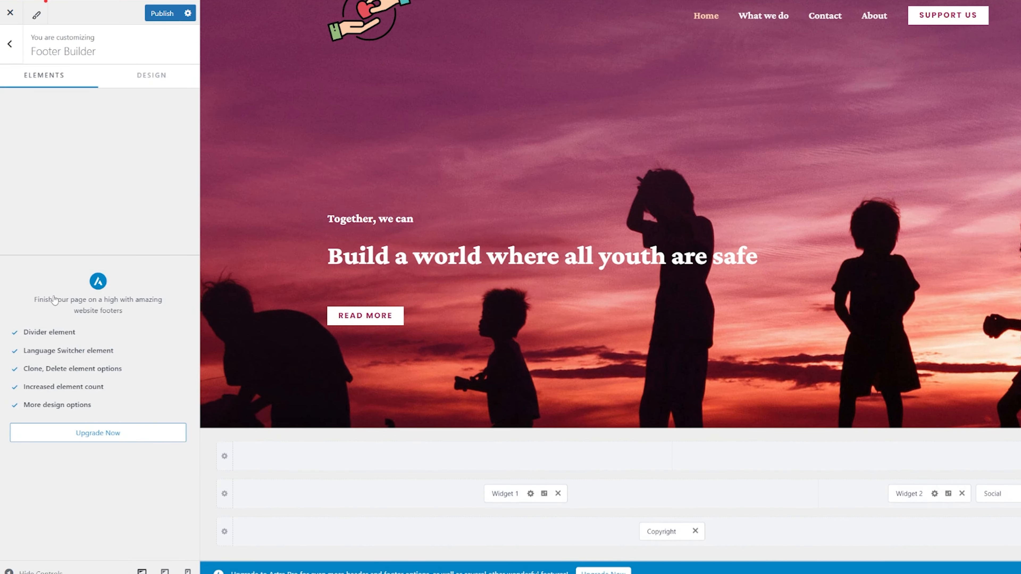
{"action": "scroll", "coordinate": [643, 324], "scroll_direction": "down", "scroll_amount": 3}
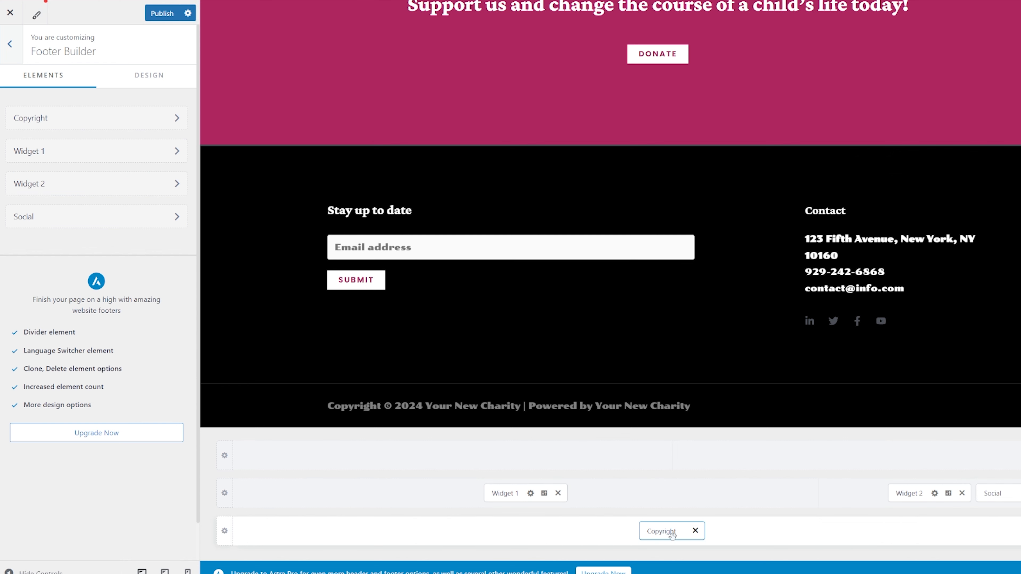
{"action": "left_click_drag", "start_coordinate": [672, 535], "coordinate": [312, 478]}
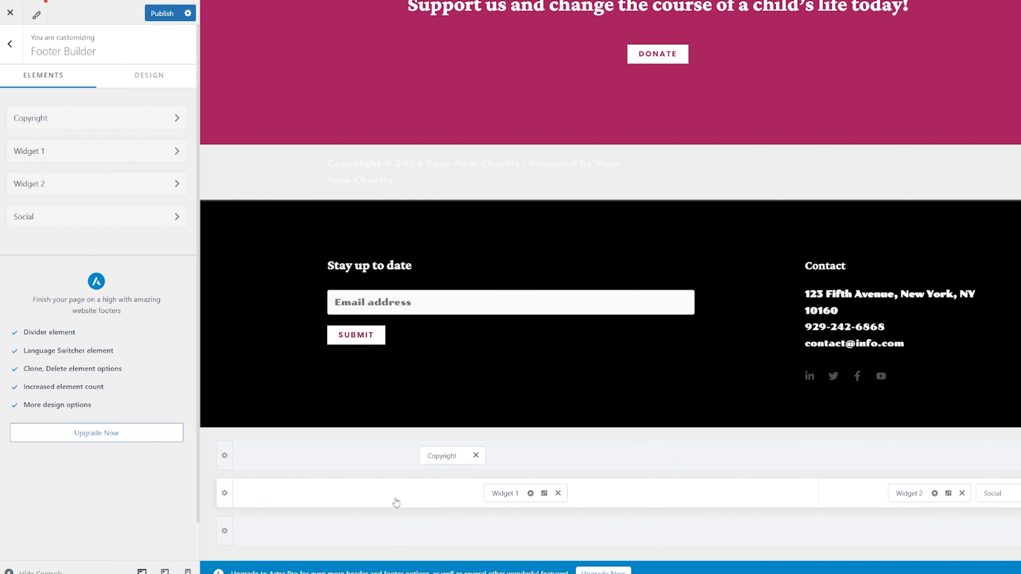
{"action": "left_click_drag", "start_coordinate": [448, 458], "coordinate": [661, 546]}
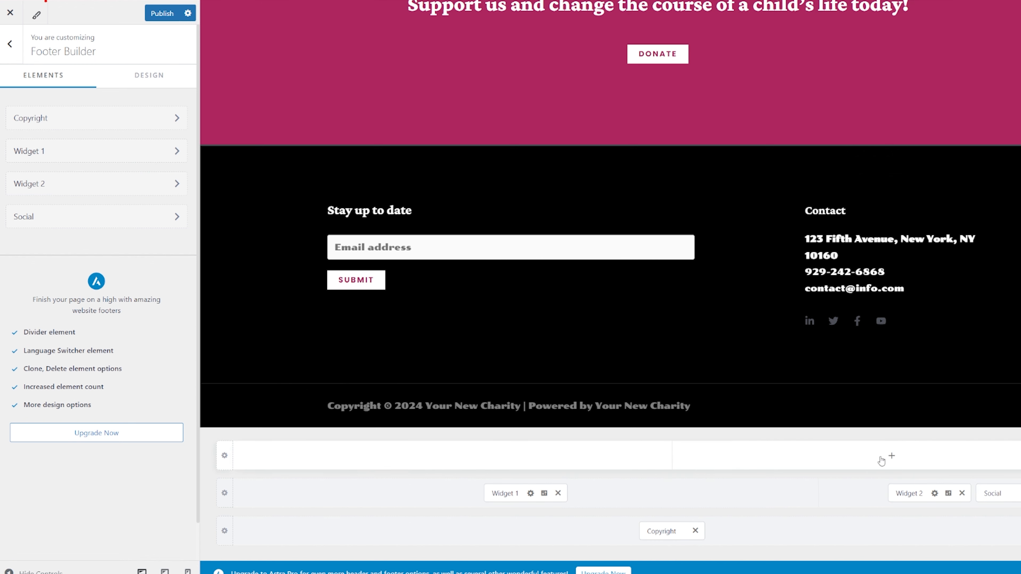
{"action": "left_click", "coordinate": [890, 458]}
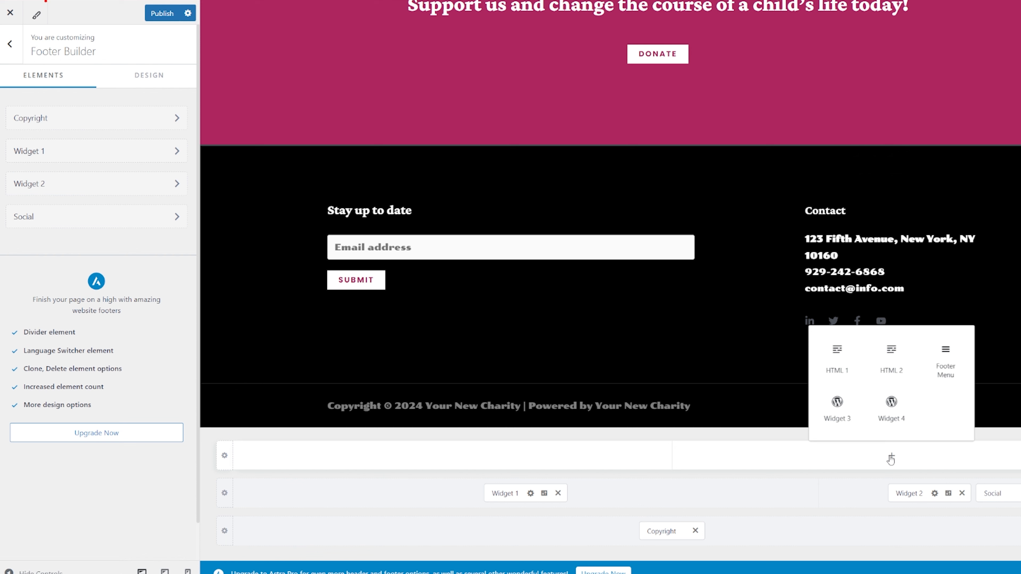
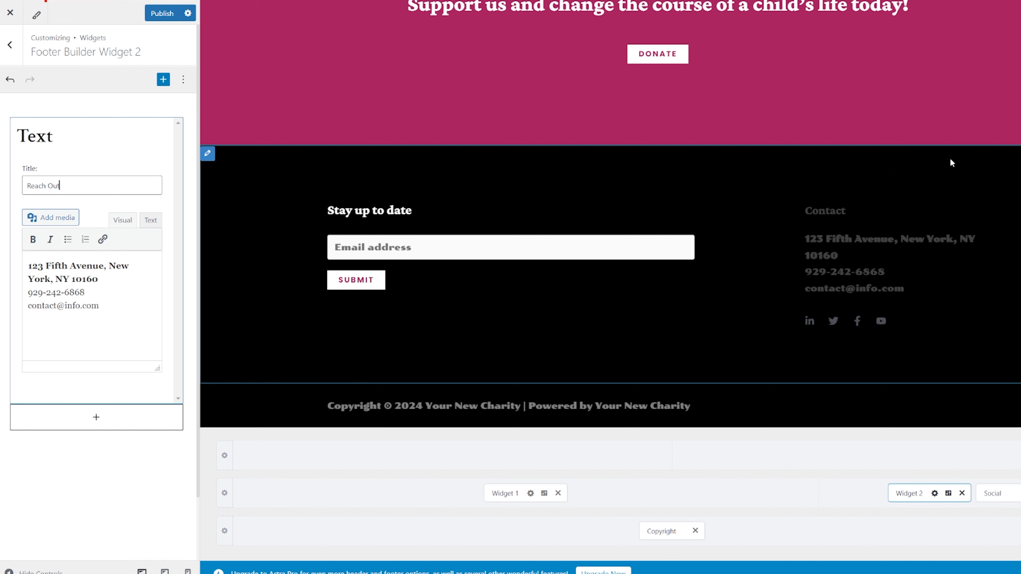
- Change the title of the contact text block in Footer Builder Widget 2 to "Reach Out"
{"action": "left_click", "coordinate": [71, 491]}
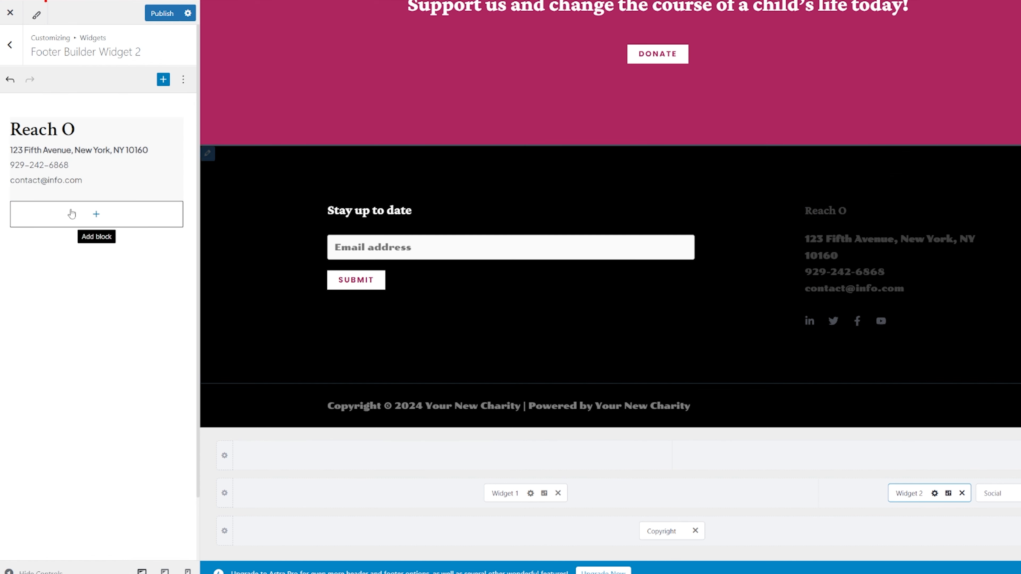
{"action": "left_click", "coordinate": [75, 140]}
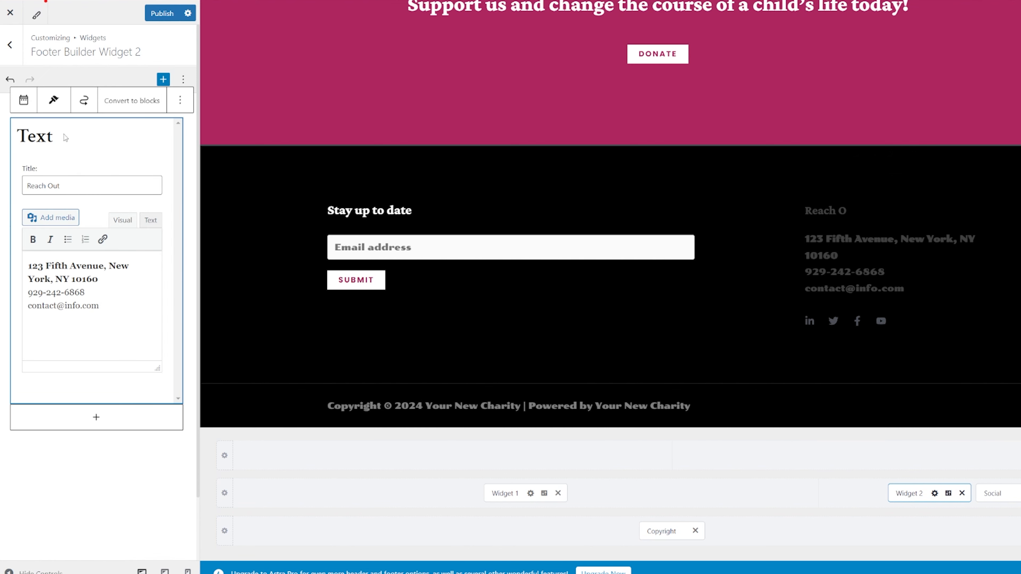
{"action": "left_click", "coordinate": [75, 187]}
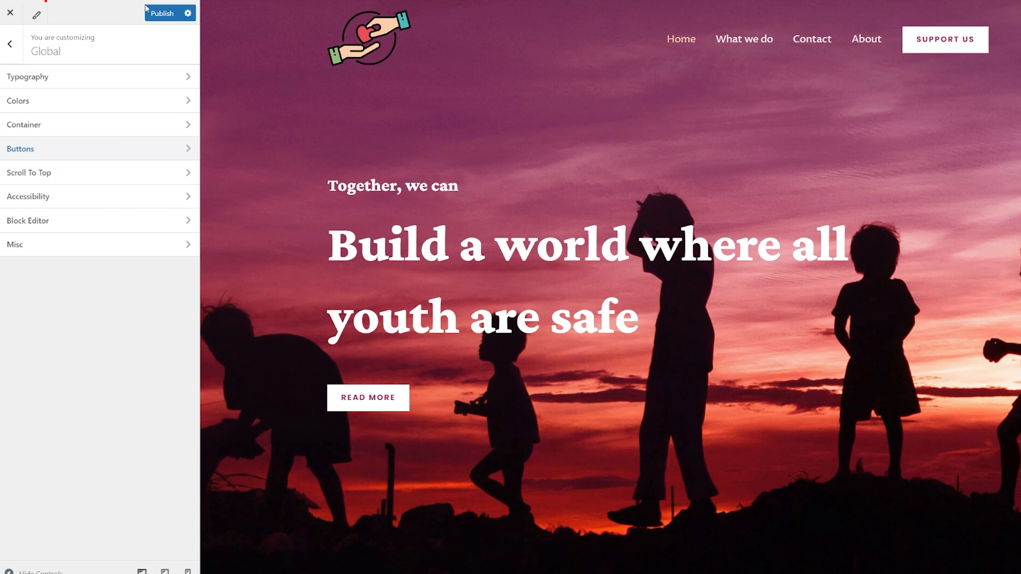
- Publish the customizer changes and reload the live charity site to review its home page sections
{"action": "left_click", "coordinate": [168, 19]}
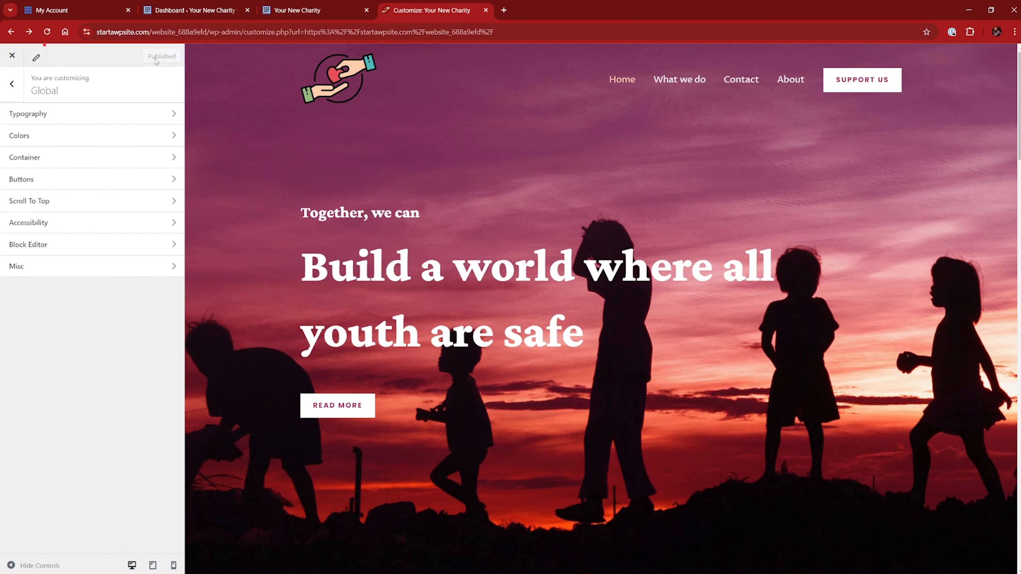
{"action": "left_click", "coordinate": [319, 12]}
{"action": "left_click", "coordinate": [310, 29]}
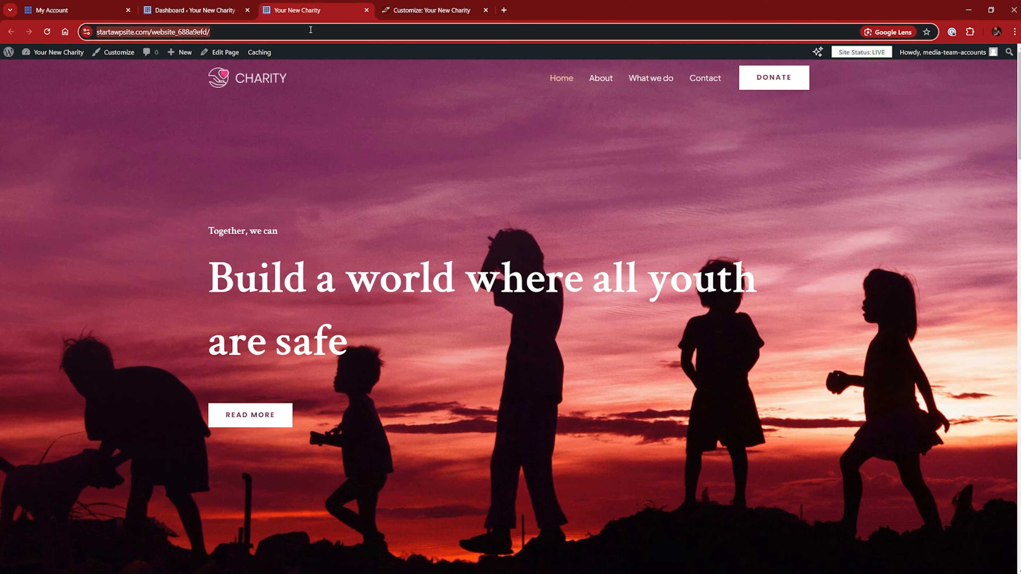
{"action": "key", "text": "Return"}
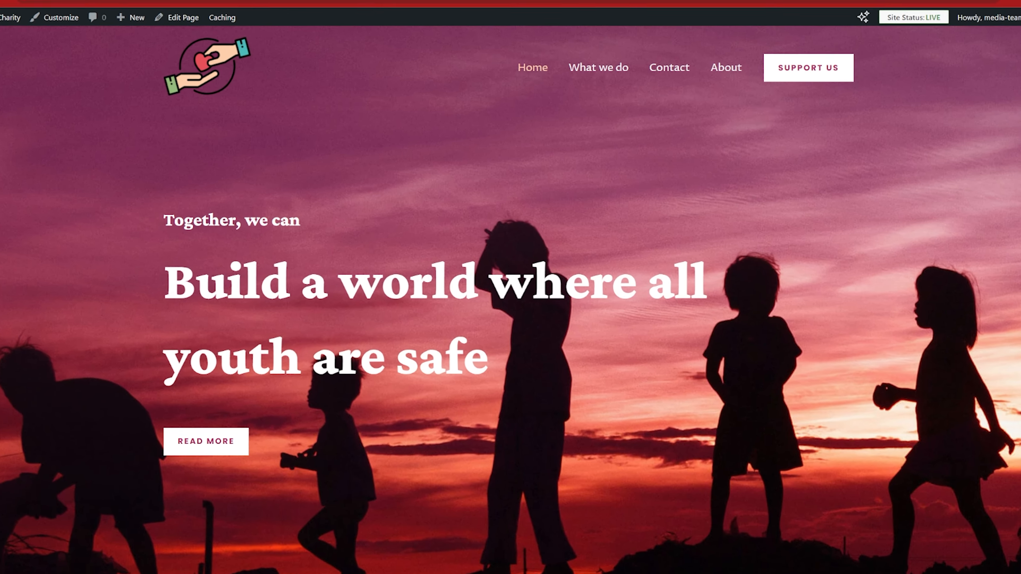
{"action": "scroll", "coordinate": [398, 156], "scroll_direction": "down", "scroll_amount": 15}
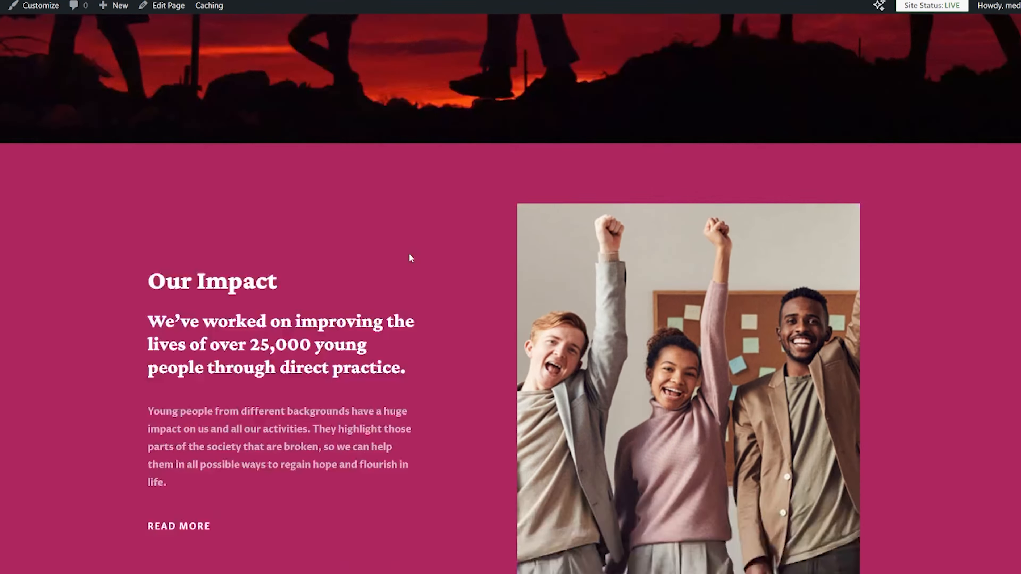
{"action": "scroll", "coordinate": [409, 255], "scroll_direction": "down", "scroll_amount": 20}
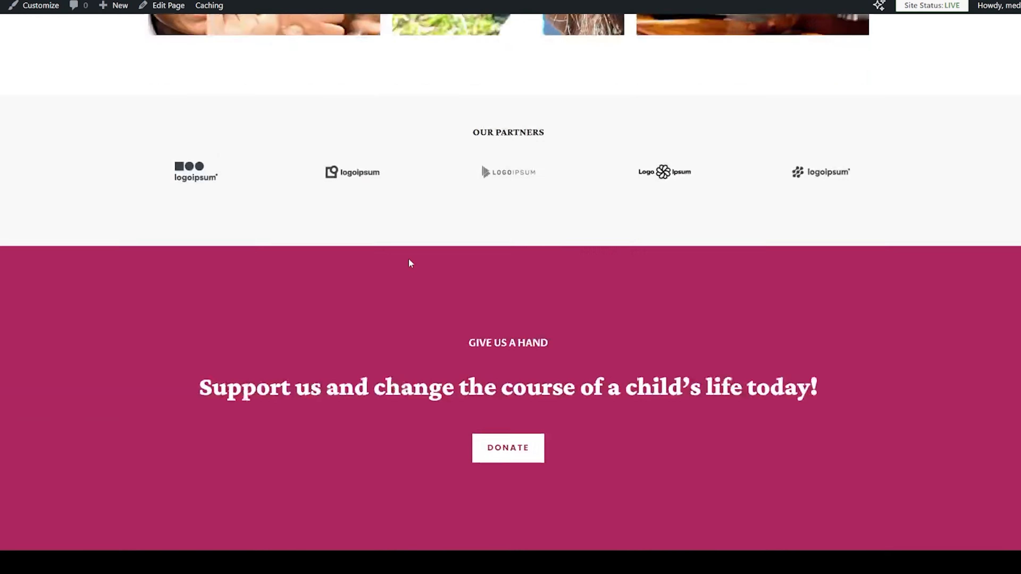
{"action": "scroll", "coordinate": [408, 260], "scroll_direction": "up", "scroll_amount": 15}
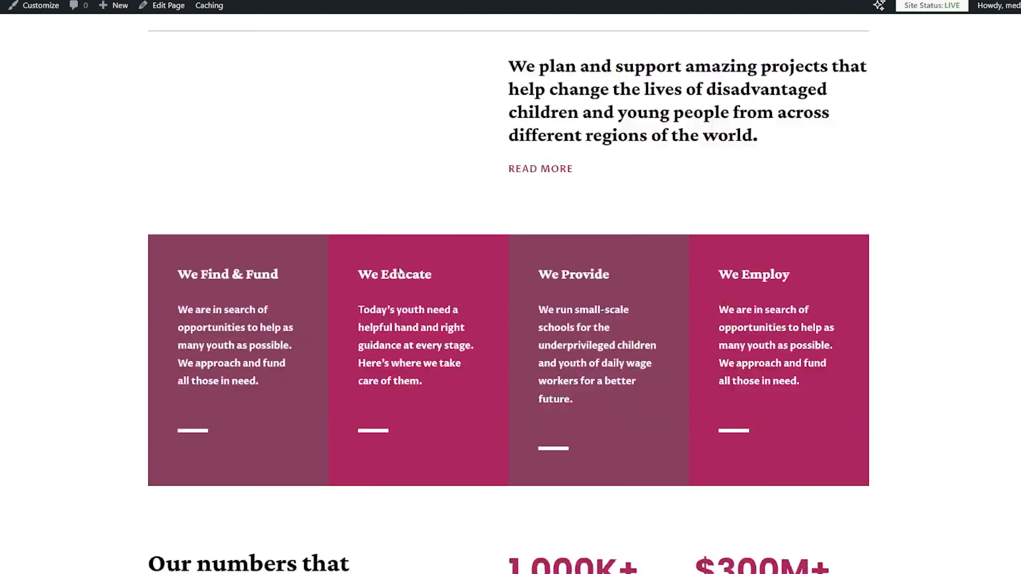
{"action": "scroll", "coordinate": [399, 266], "scroll_direction": "up", "scroll_amount": 15}
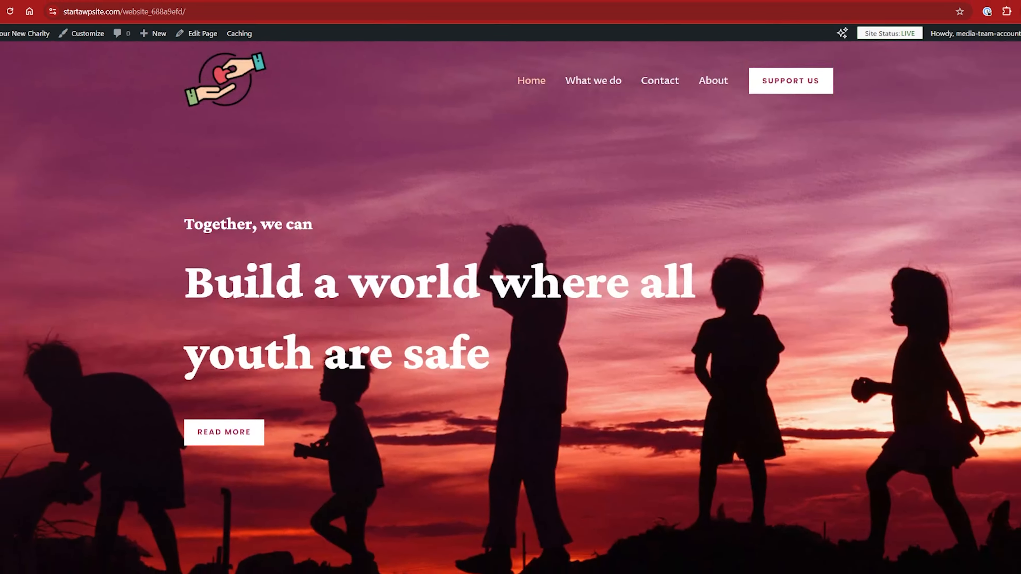
{"action": "left_click", "coordinate": [432, 10]}
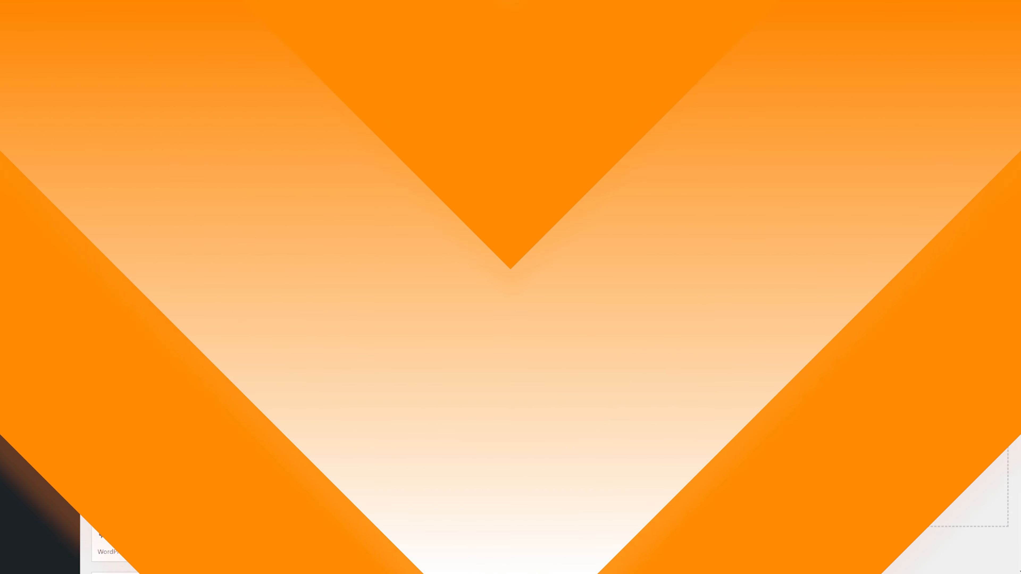
- List the site's pages from the WordPress dashboard and open the Home page for editing
{"action": "mouse_move", "coordinate": [25, 168]}
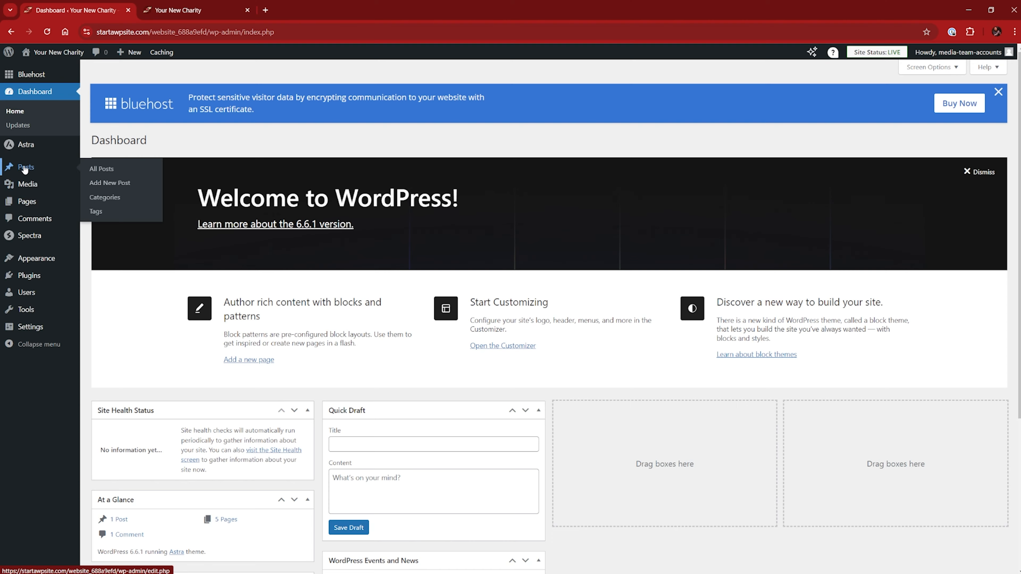
{"action": "mouse_move", "coordinate": [27, 203]}
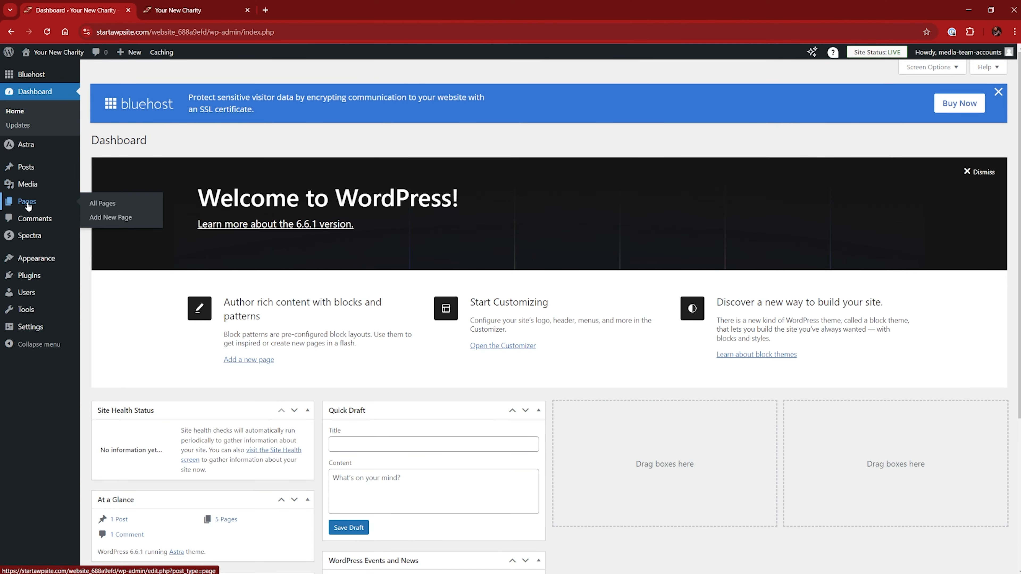
{"action": "left_click", "coordinate": [28, 205]}
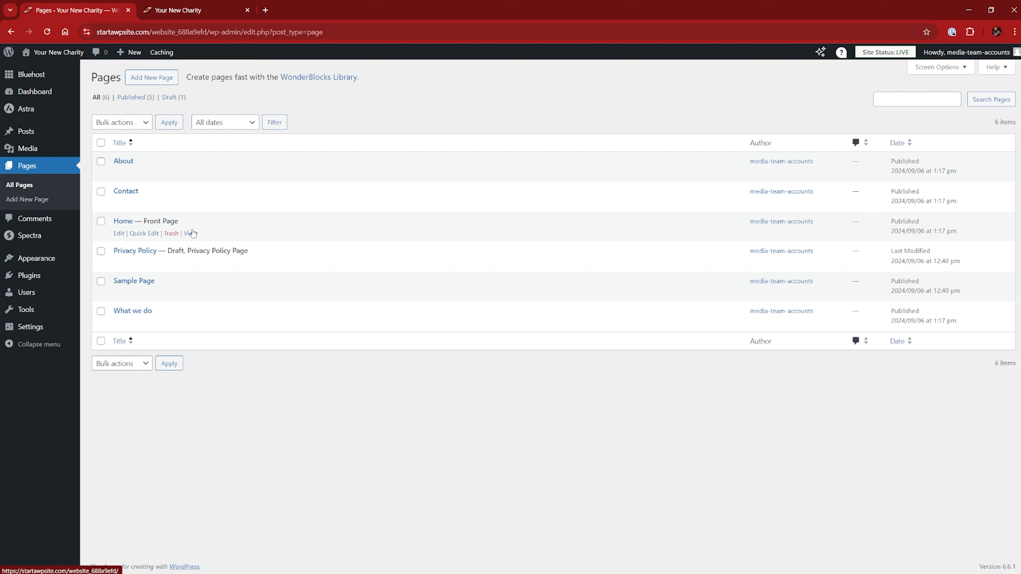
{"action": "left_click", "coordinate": [118, 235]}
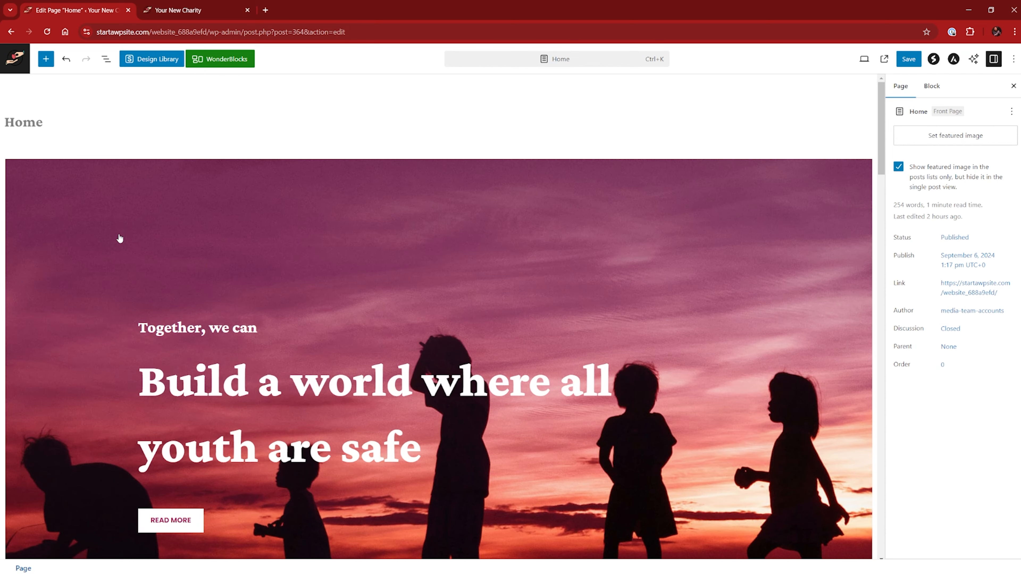
- Examine the Home page's sections in the block editor, including the general settings of the hero container
{"action": "scroll", "coordinate": [120, 238], "scroll_direction": "down", "scroll_amount": 20}
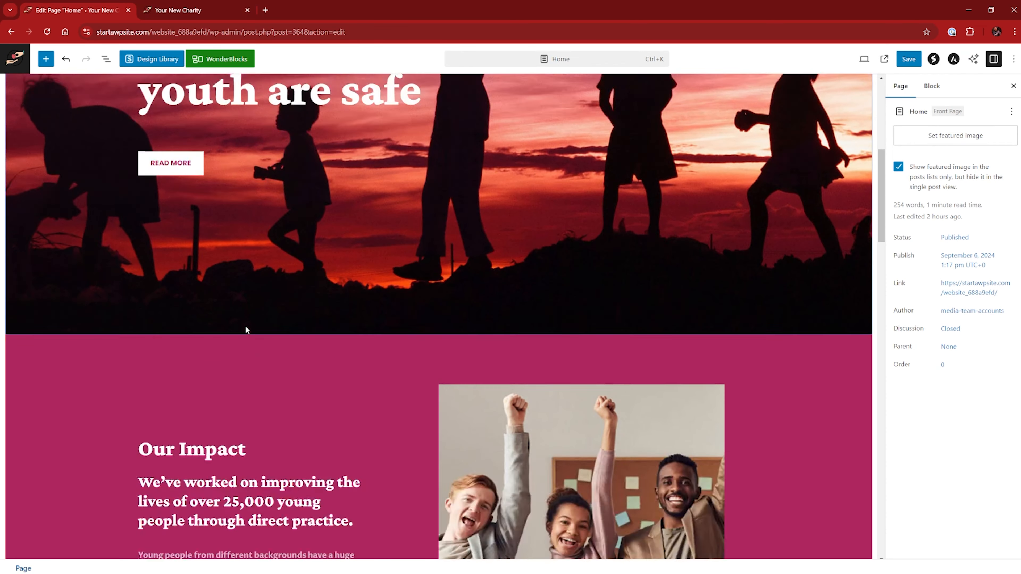
{"action": "scroll", "coordinate": [246, 328], "scroll_direction": "down", "scroll_amount": 5}
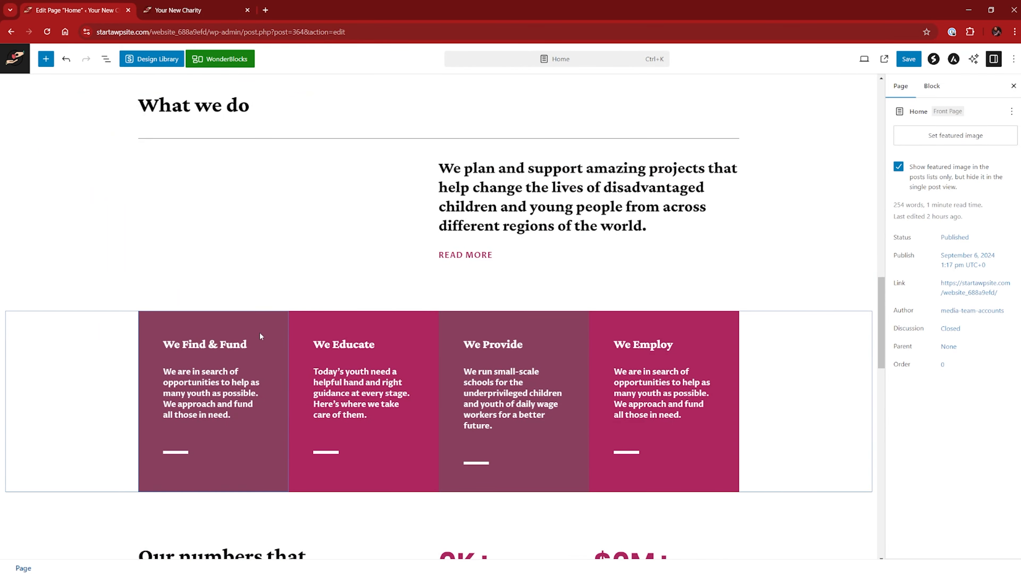
{"action": "scroll", "coordinate": [260, 332], "scroll_direction": "down", "scroll_amount": 5}
{"action": "scroll", "coordinate": [260, 333], "scroll_direction": "down", "scroll_amount": 5}
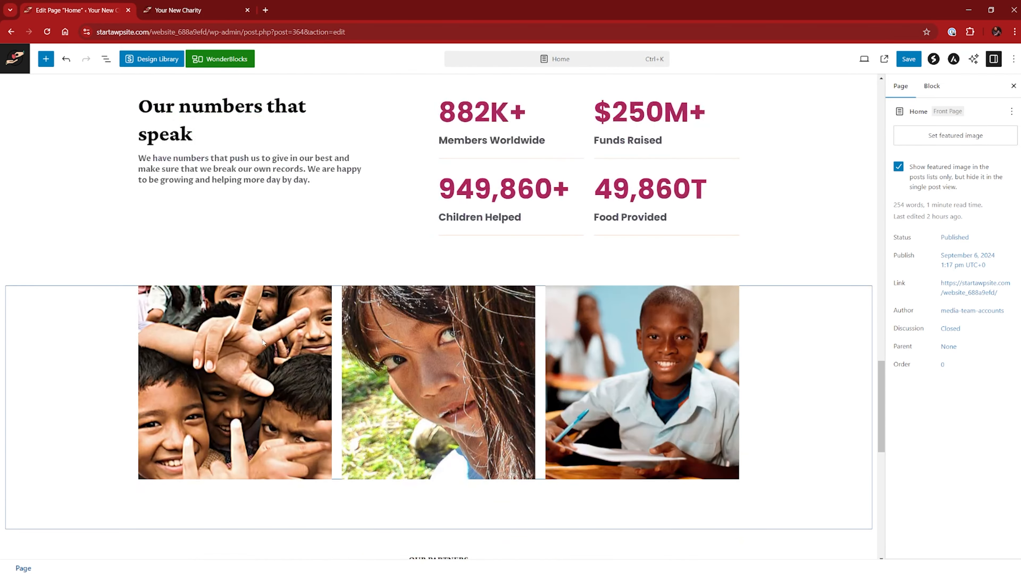
{"action": "scroll", "coordinate": [264, 347], "scroll_direction": "down", "scroll_amount": 5}
{"action": "scroll", "coordinate": [263, 347], "scroll_direction": "up", "scroll_amount": 20}
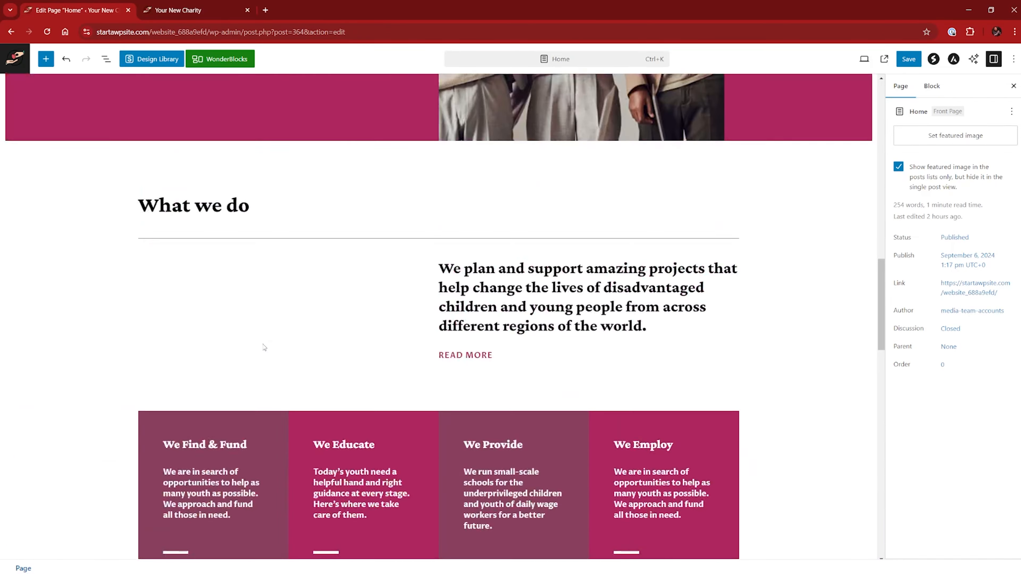
{"action": "scroll", "coordinate": [262, 343], "scroll_direction": "up", "scroll_amount": 3}
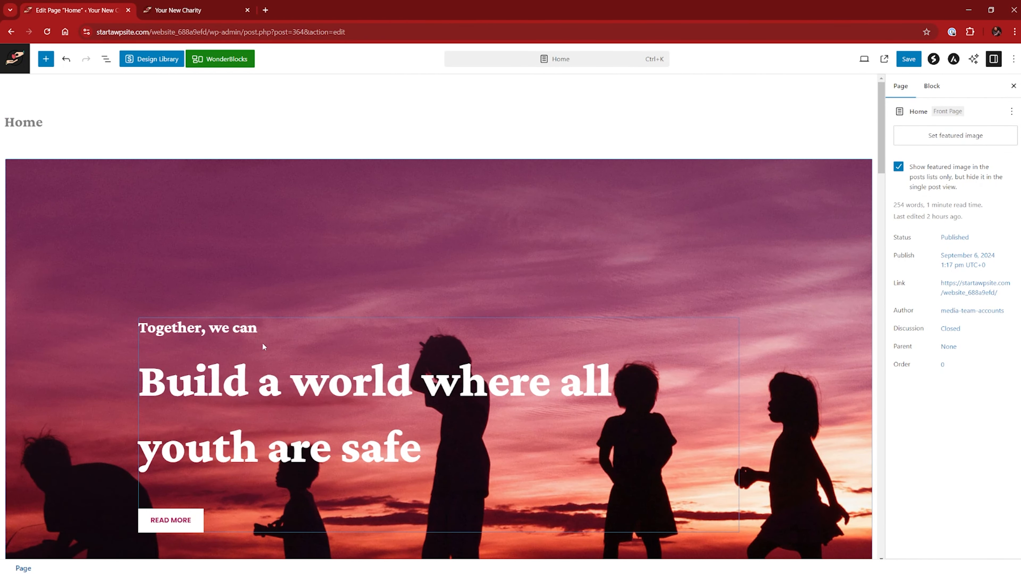
{"action": "scroll", "coordinate": [262, 342], "scroll_direction": "down", "scroll_amount": 2}
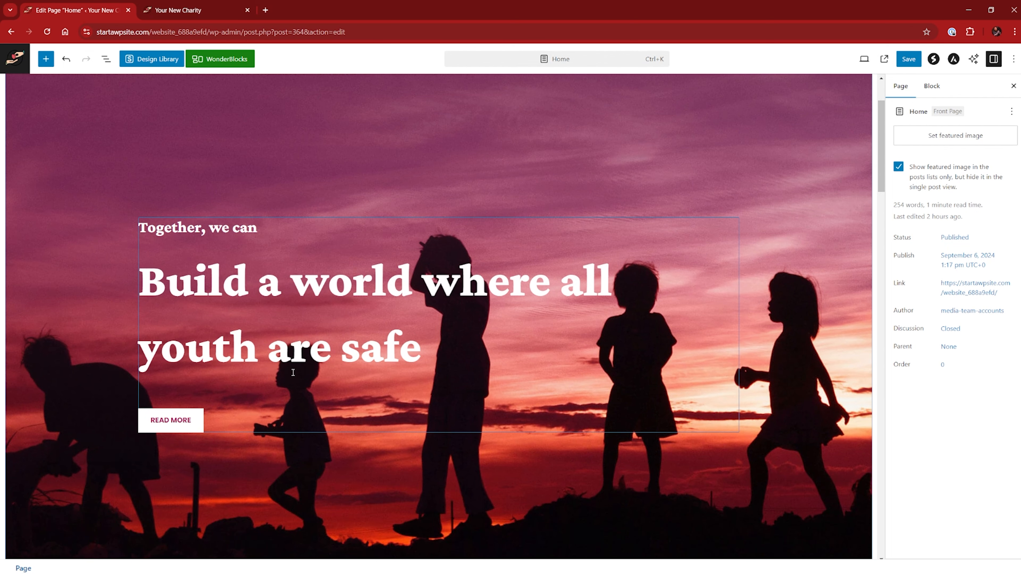
{"action": "scroll", "coordinate": [293, 372], "scroll_direction": "up", "scroll_amount": 2}
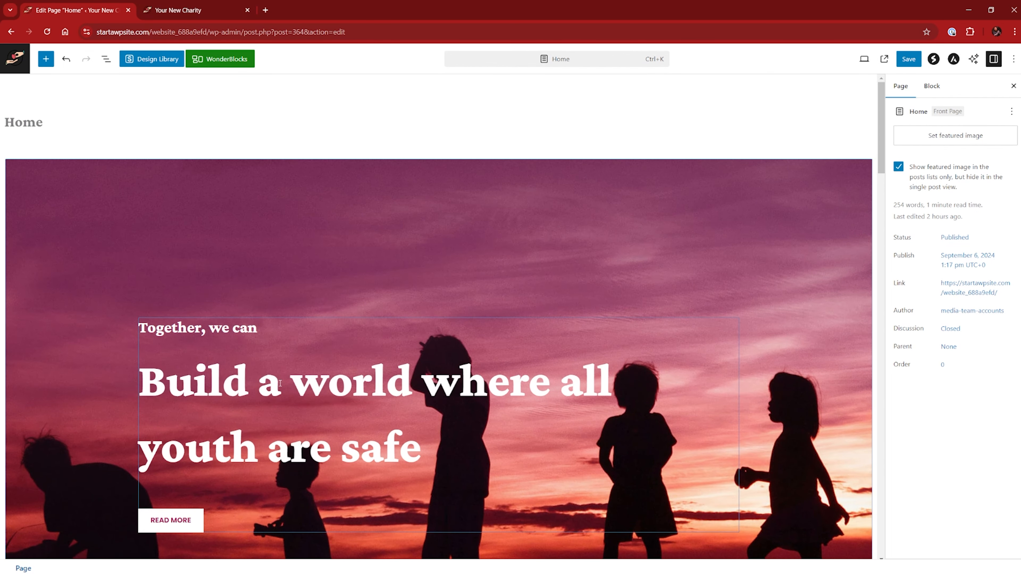
{"action": "scroll", "coordinate": [281, 383], "scroll_direction": "down", "scroll_amount": 2}
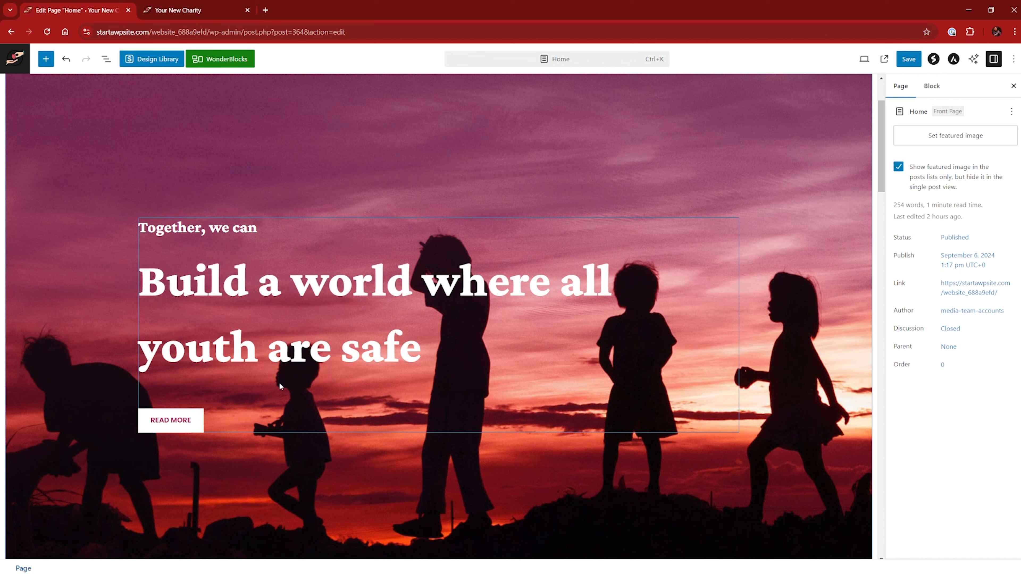
{"action": "left_click", "coordinate": [279, 383]}
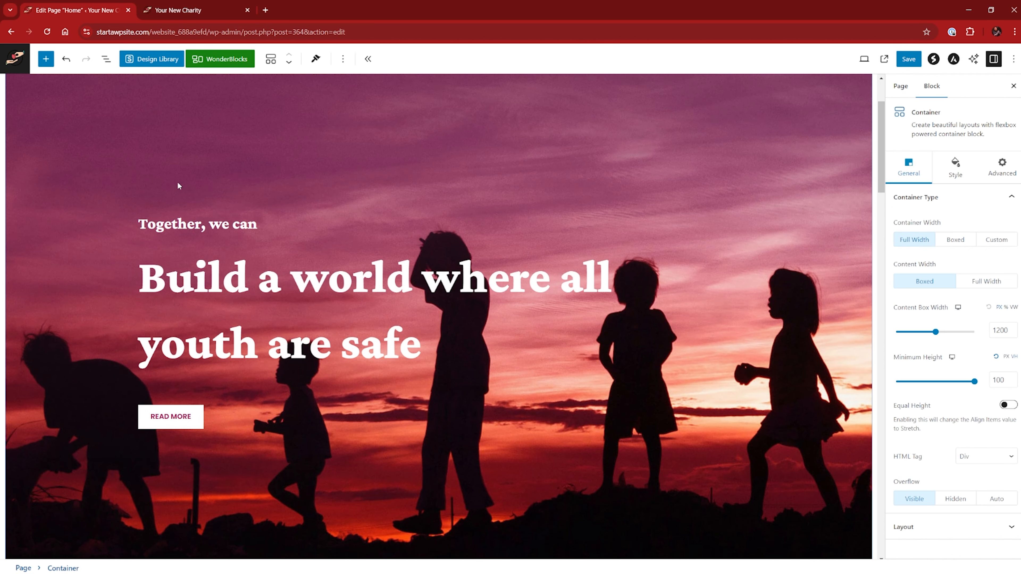
{"action": "scroll", "coordinate": [176, 184], "scroll_direction": "down", "scroll_amount": 10}
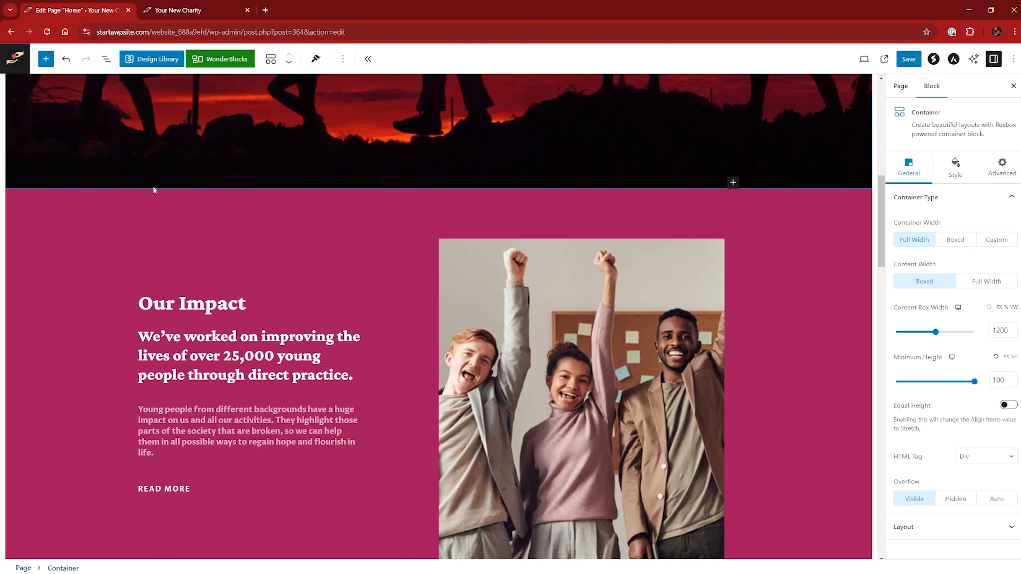
{"action": "scroll", "coordinate": [153, 190], "scroll_direction": "down", "scroll_amount": 1}
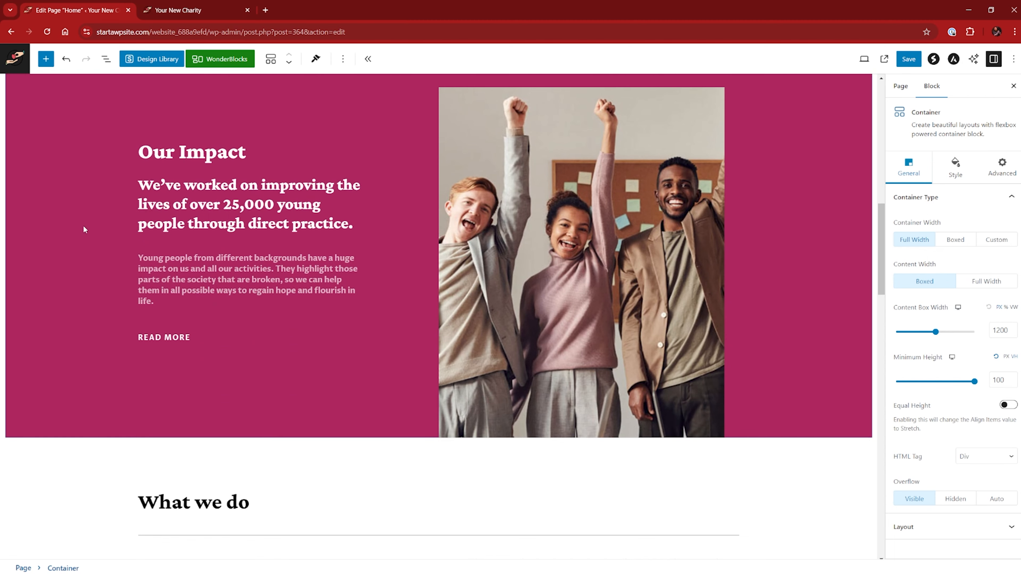
{"action": "scroll", "coordinate": [84, 226], "scroll_direction": "down", "scroll_amount": 7}
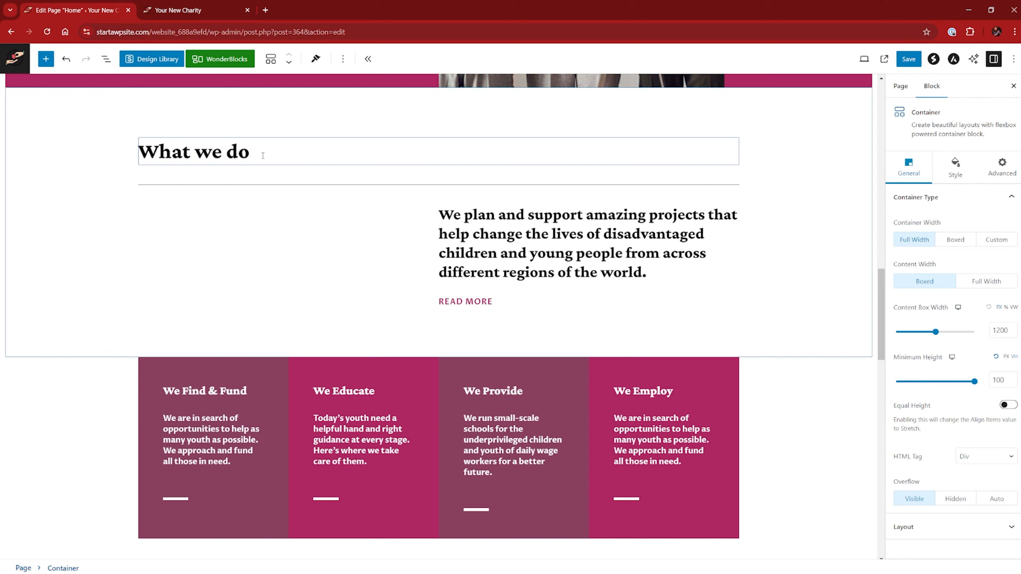
- Select the "What we do" heading and open its style settings
{"action": "left_click", "coordinate": [262, 156]}
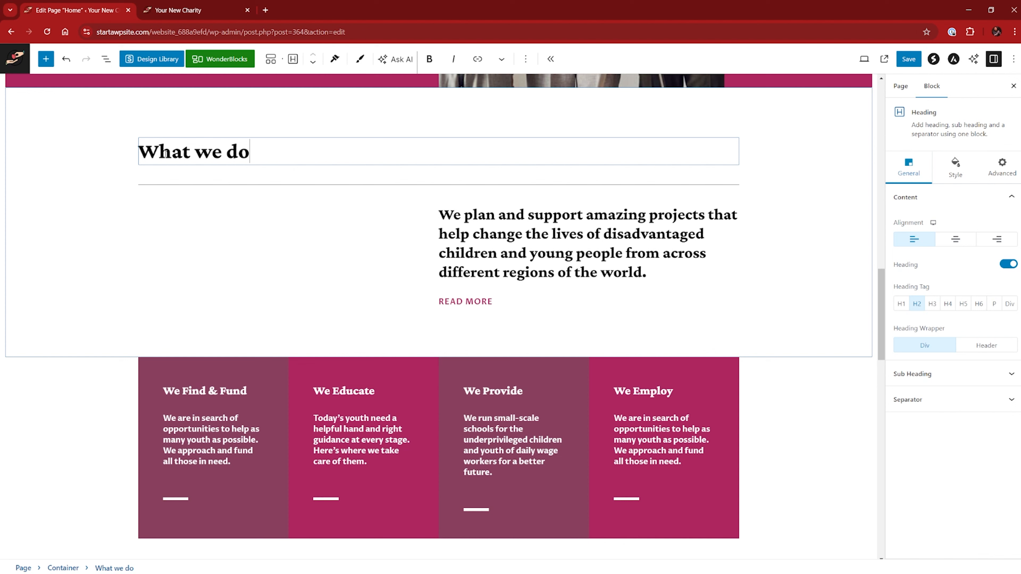
{"action": "left_click_drag", "start_coordinate": [256, 153], "coordinate": [125, 156]}
{"action": "left_click", "coordinate": [266, 153]}
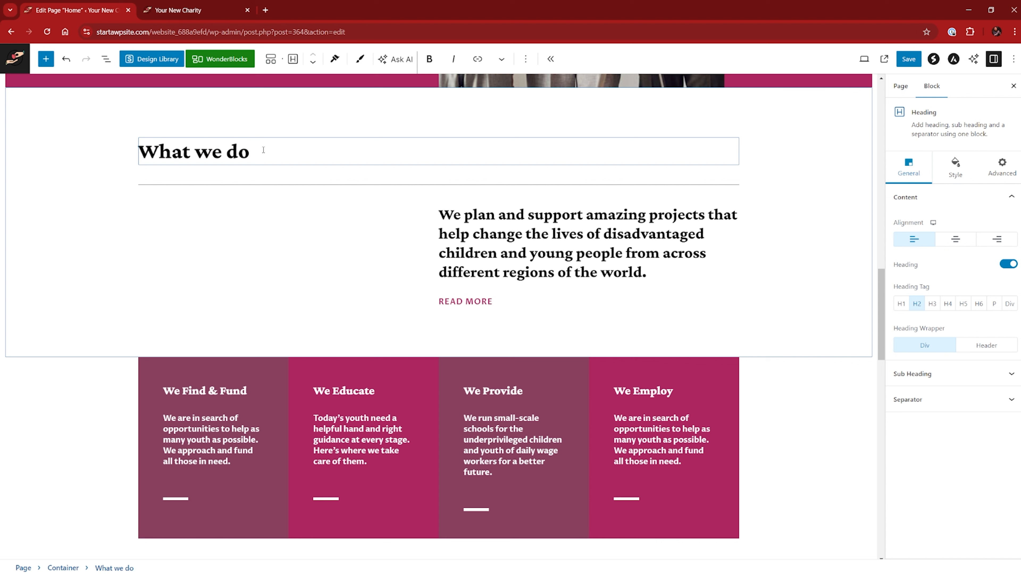
{"action": "left_click", "coordinate": [956, 175]}
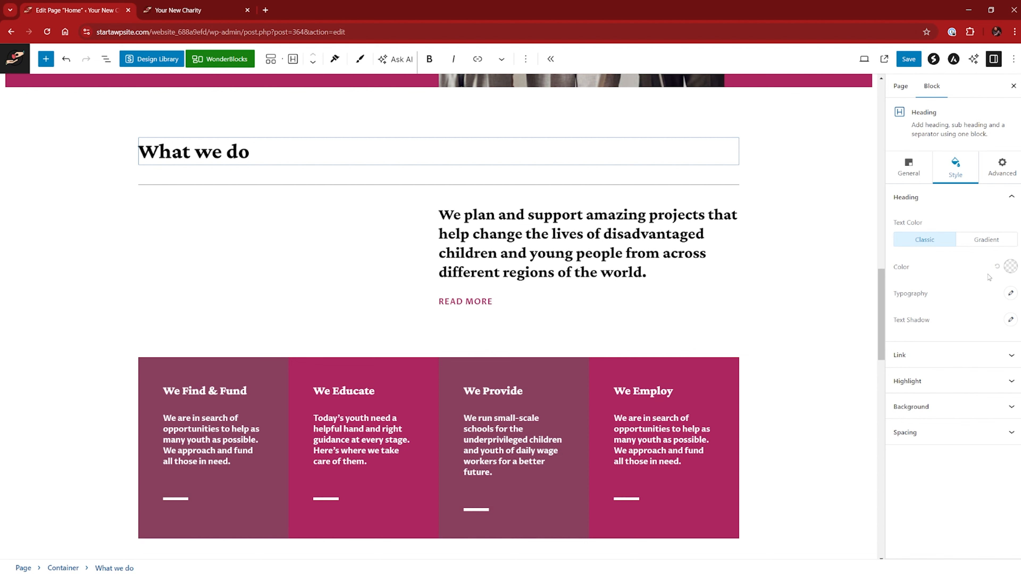
- Try the magenta theme color AC265E on the "What we do" heading text
{"action": "left_click", "coordinate": [1010, 266]}
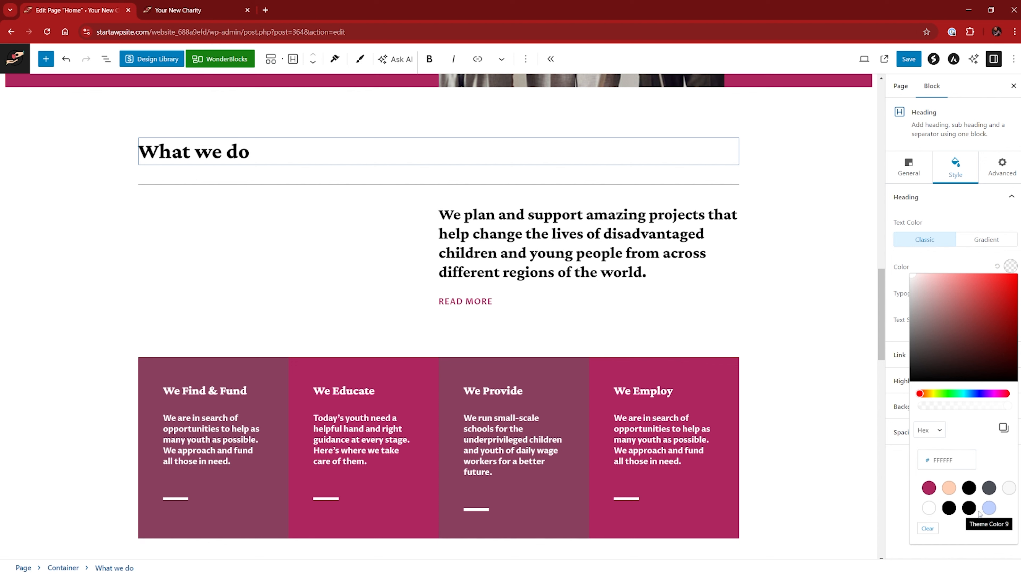
{"action": "left_click", "coordinate": [929, 488]}
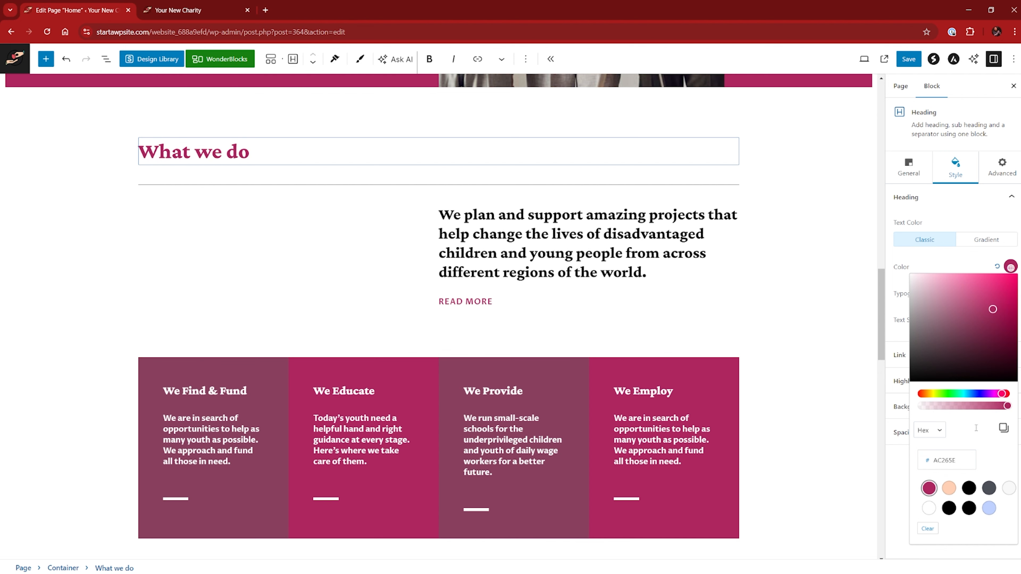
{"action": "left_click", "coordinate": [977, 227]}
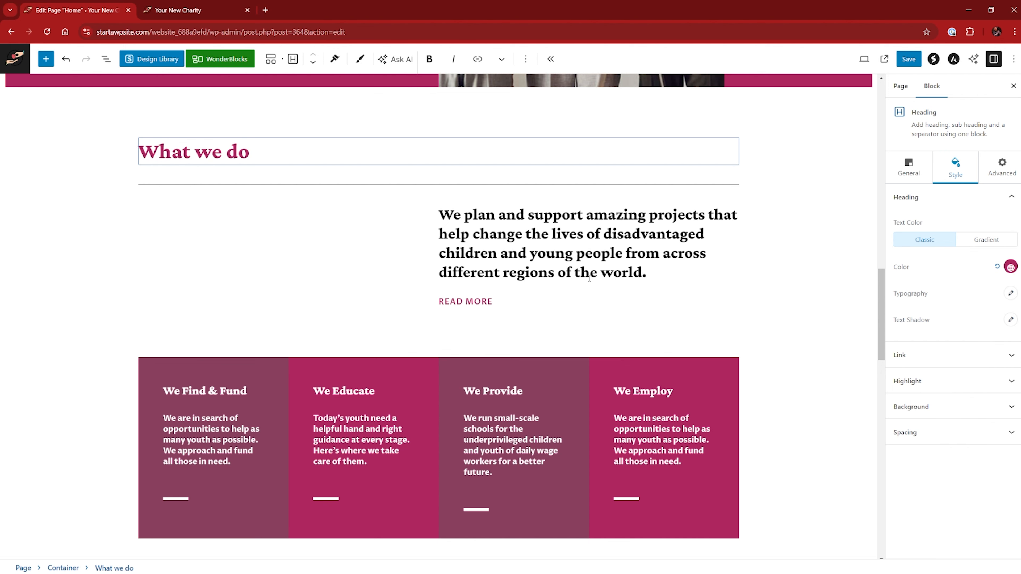
{"action": "scroll", "coordinate": [303, 328], "scroll_direction": "down", "scroll_amount": 6}
{"action": "scroll", "coordinate": [303, 329], "scroll_direction": "up", "scroll_amount": 8}
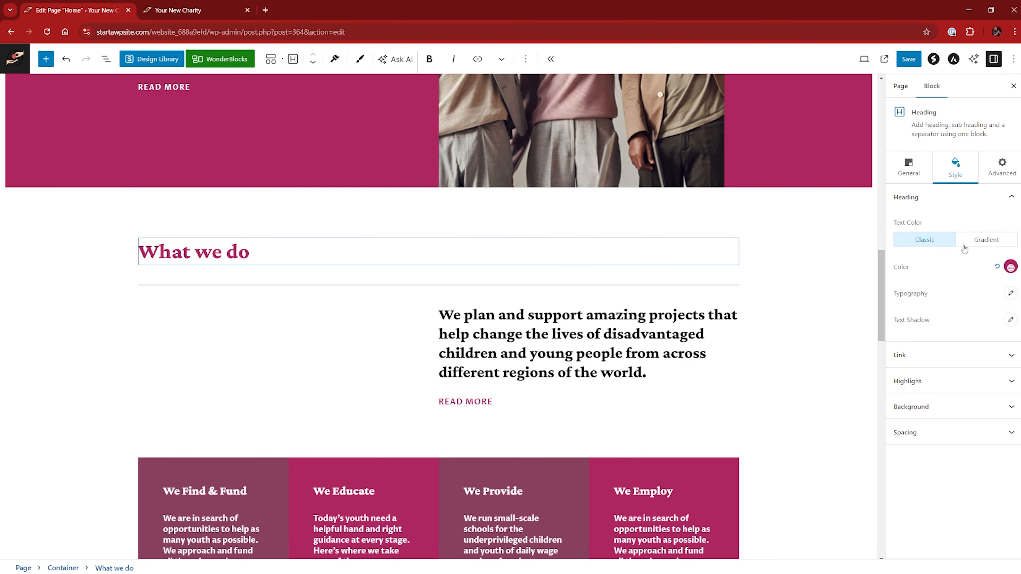
- Set the "What we do" heading's text color to the dark grey theme color 4B4F58
{"action": "left_click", "coordinate": [1010, 267]}
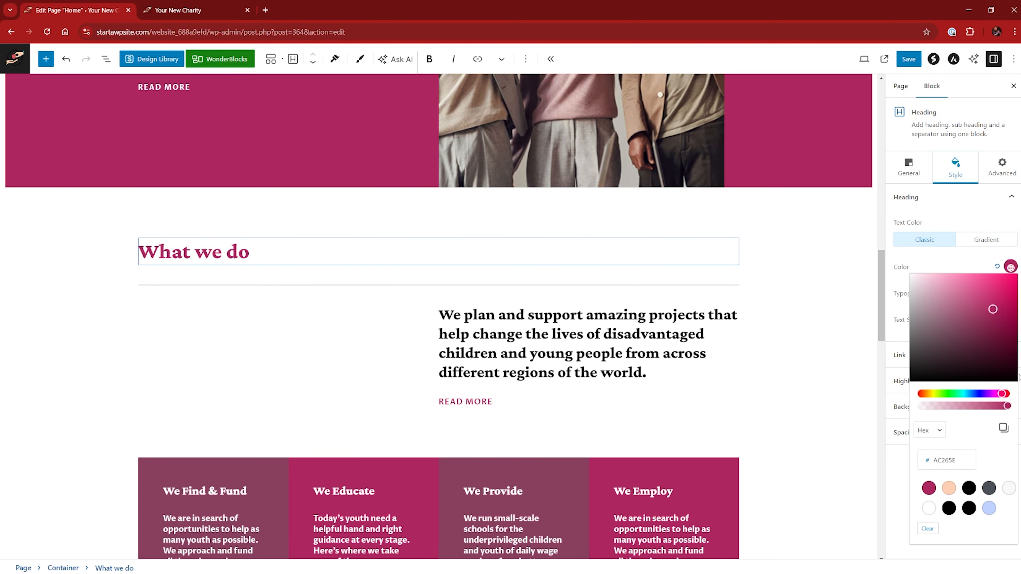
{"action": "left_click", "coordinate": [990, 489]}
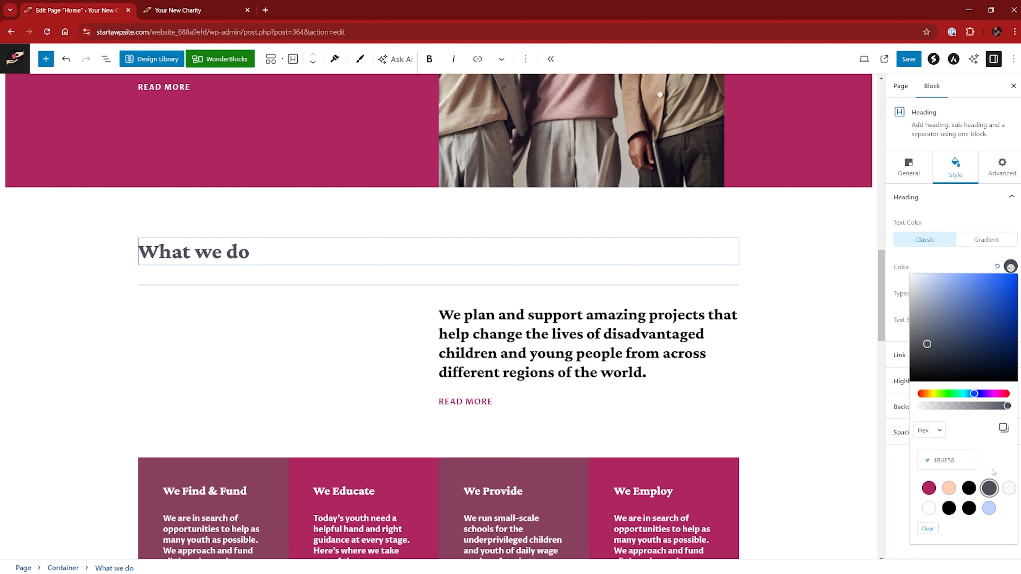
{"action": "left_click", "coordinate": [960, 201]}
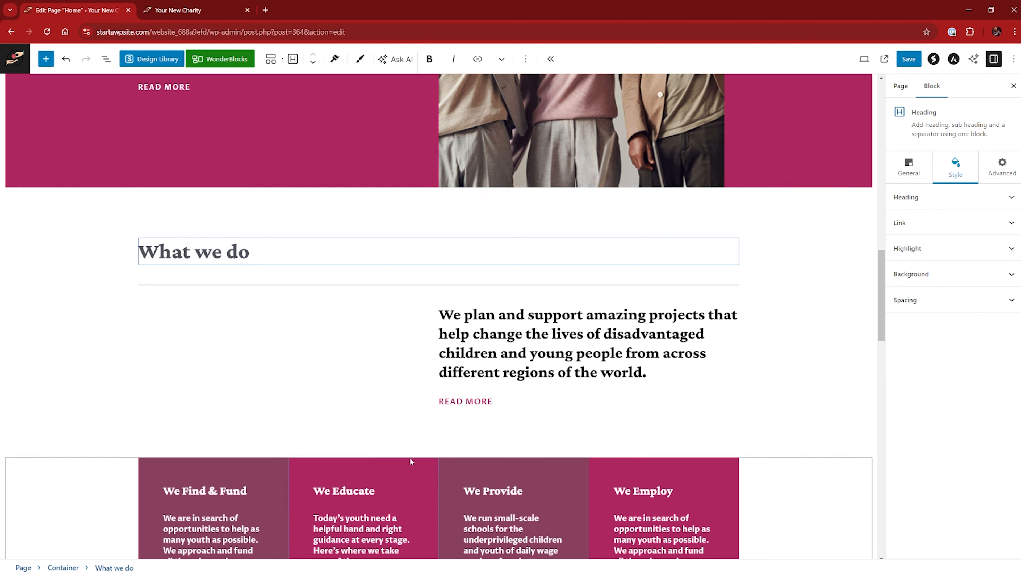
{"action": "scroll", "coordinate": [450, 401], "scroll_direction": "up", "scroll_amount": 5}
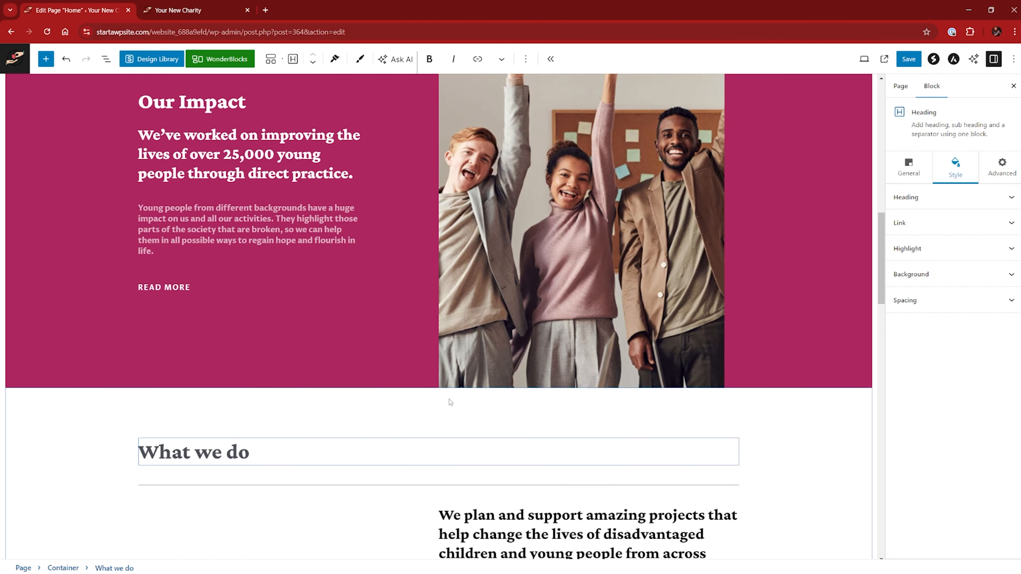
- Replace the photo in the "Our Impact" section with the uploaded image file "Charity 1"
{"action": "scroll", "coordinate": [451, 402], "scroll_direction": "up", "scroll_amount": 10}
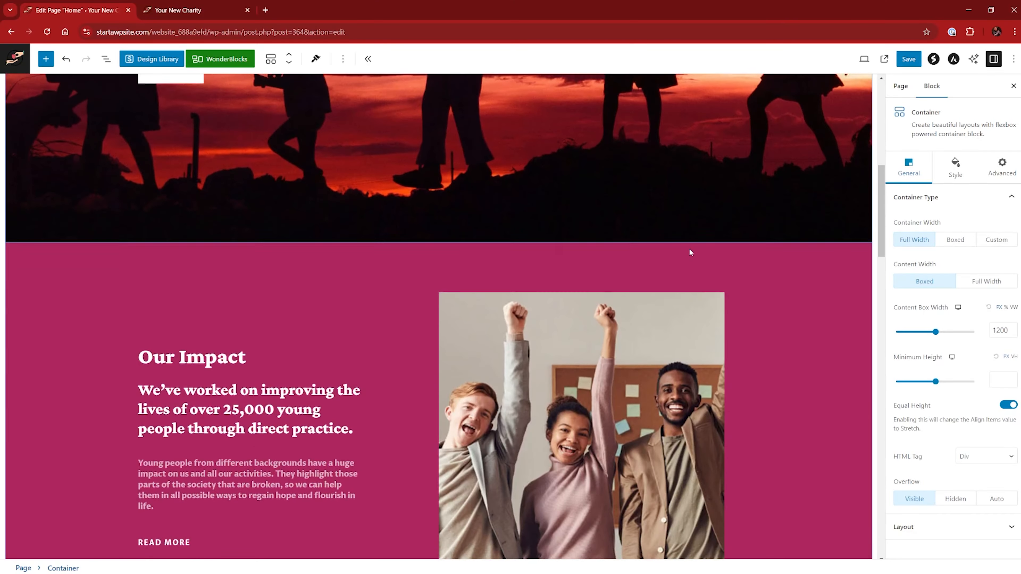
{"action": "scroll", "coordinate": [689, 249], "scroll_direction": "down", "scroll_amount": 5}
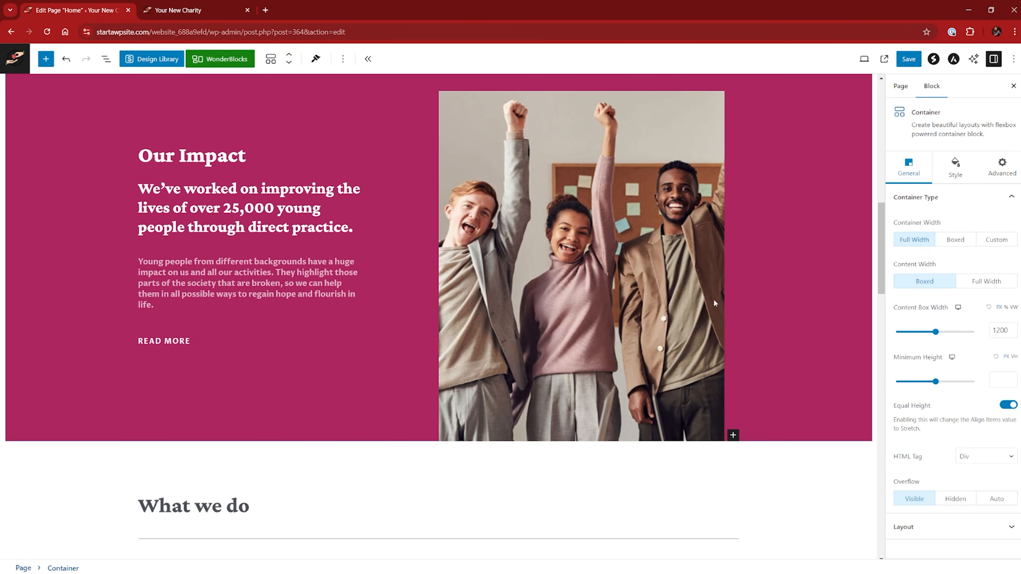
{"action": "left_click", "coordinate": [579, 252]}
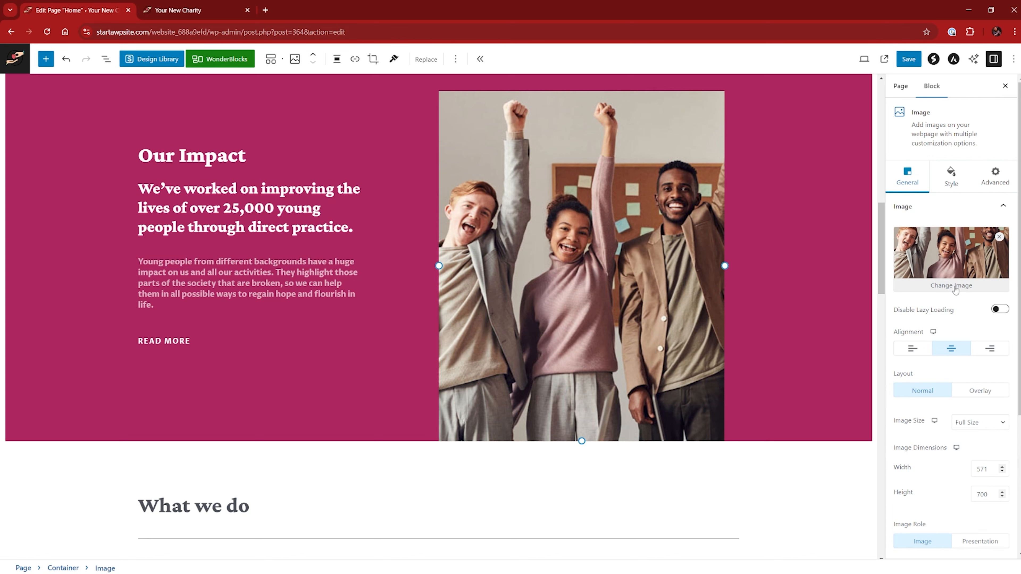
{"action": "left_click", "coordinate": [956, 289]}
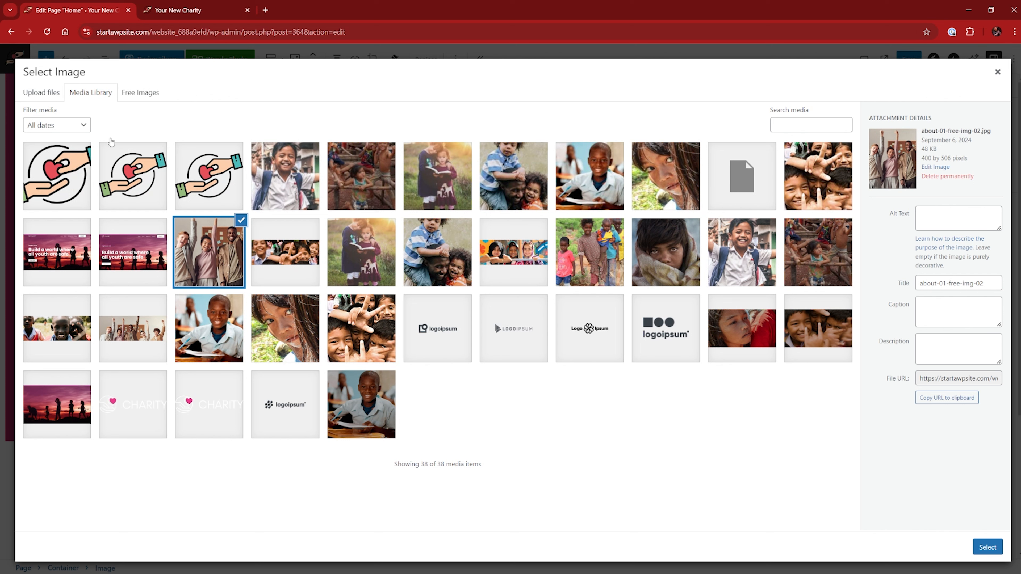
{"action": "left_click", "coordinate": [49, 97]}
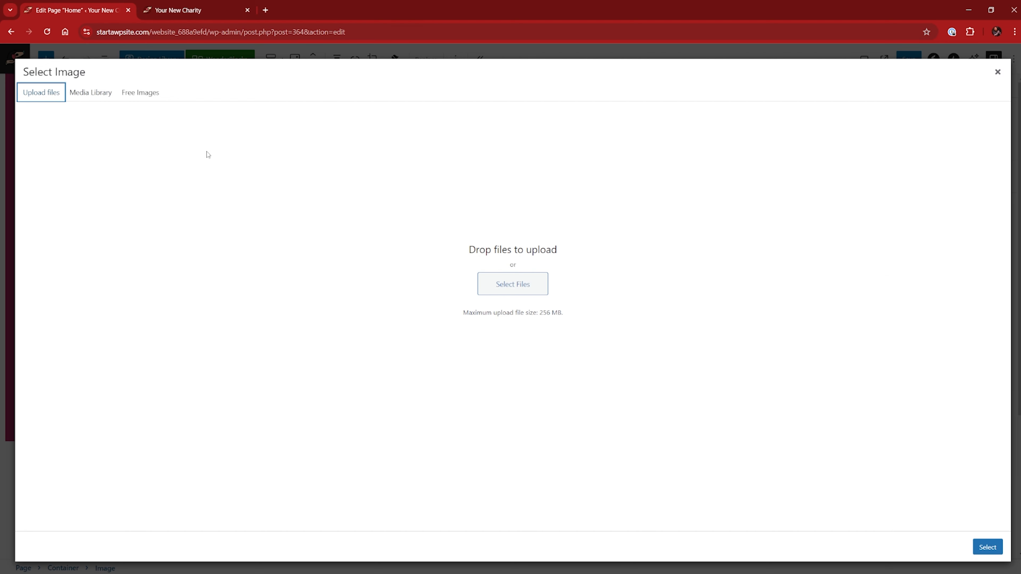
{"action": "left_click", "coordinate": [508, 283]}
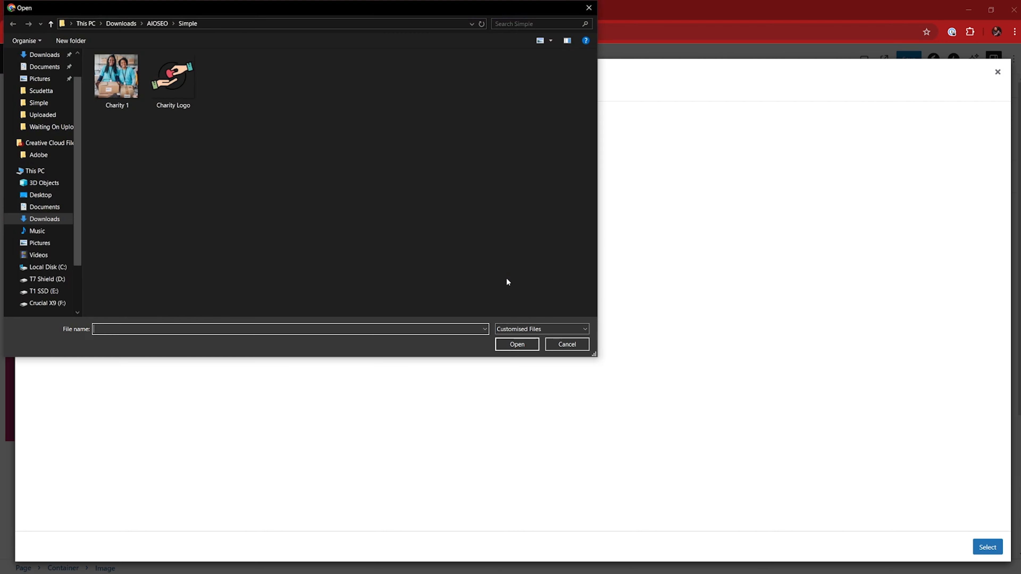
{"action": "double_click", "coordinate": [117, 78]}
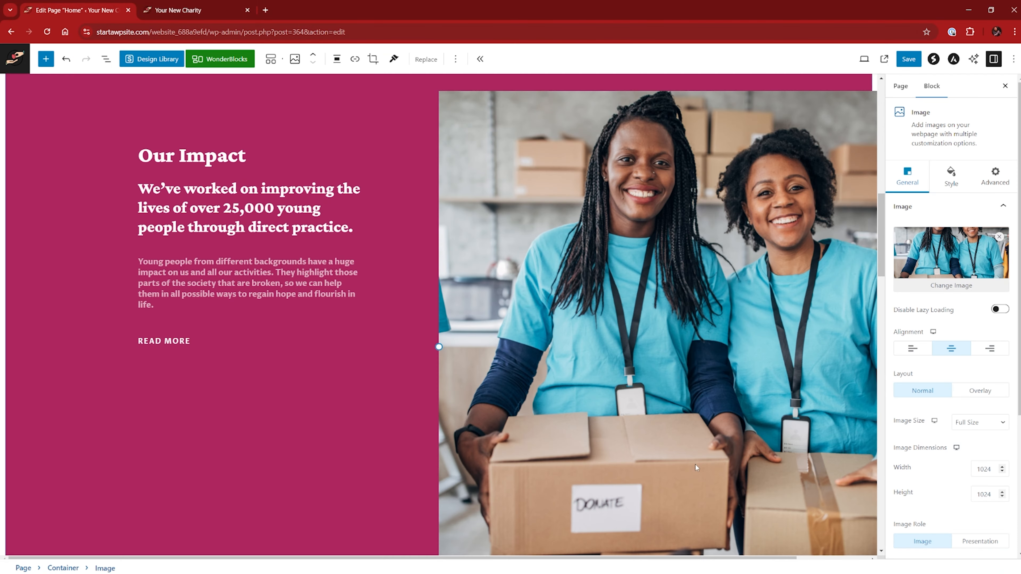
- Check the new "Our Impact" photo on the page and open its image size options
{"action": "scroll", "coordinate": [693, 462], "scroll_direction": "up", "scroll_amount": 8}
{"action": "scroll", "coordinate": [690, 461], "scroll_direction": "down", "scroll_amount": 8}
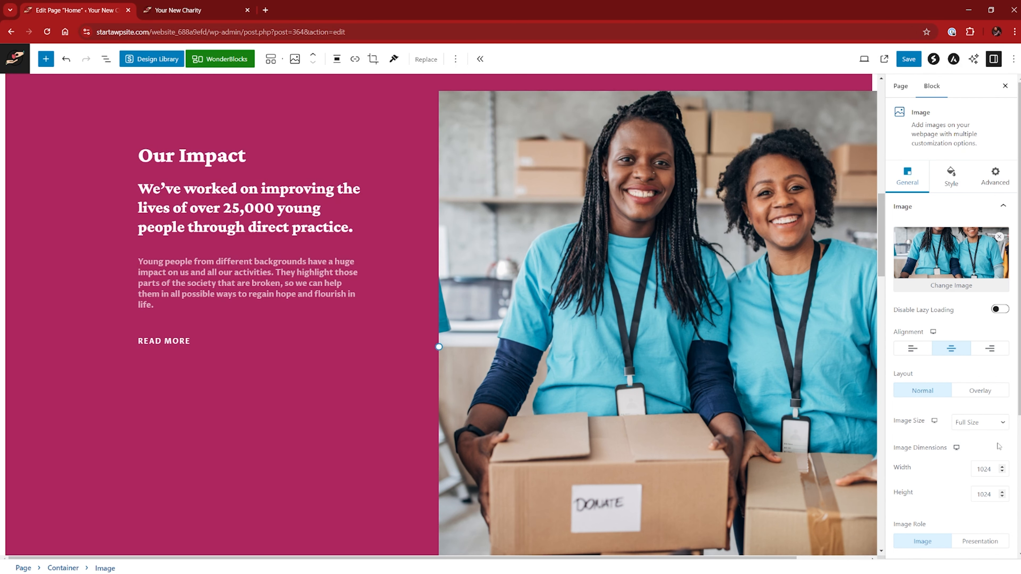
{"action": "left_click", "coordinate": [978, 423]}
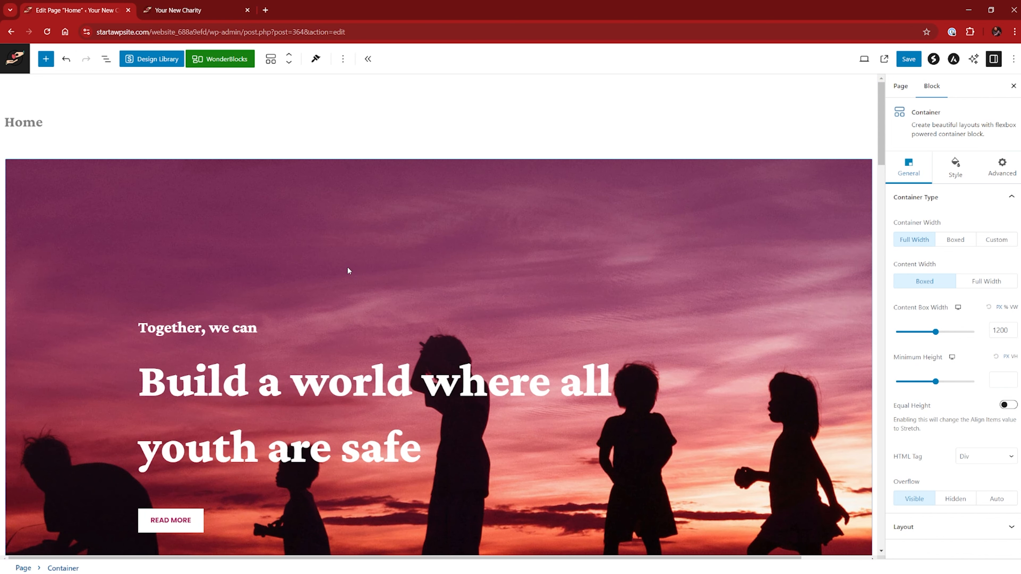
- Select the "Members Worldwide" counter in the "Our numbers that speak" section to view its general settings
{"action": "scroll", "coordinate": [354, 278], "scroll_direction": "down", "scroll_amount": 12}
{"action": "scroll", "coordinate": [406, 363], "scroll_direction": "down", "scroll_amount": 10}
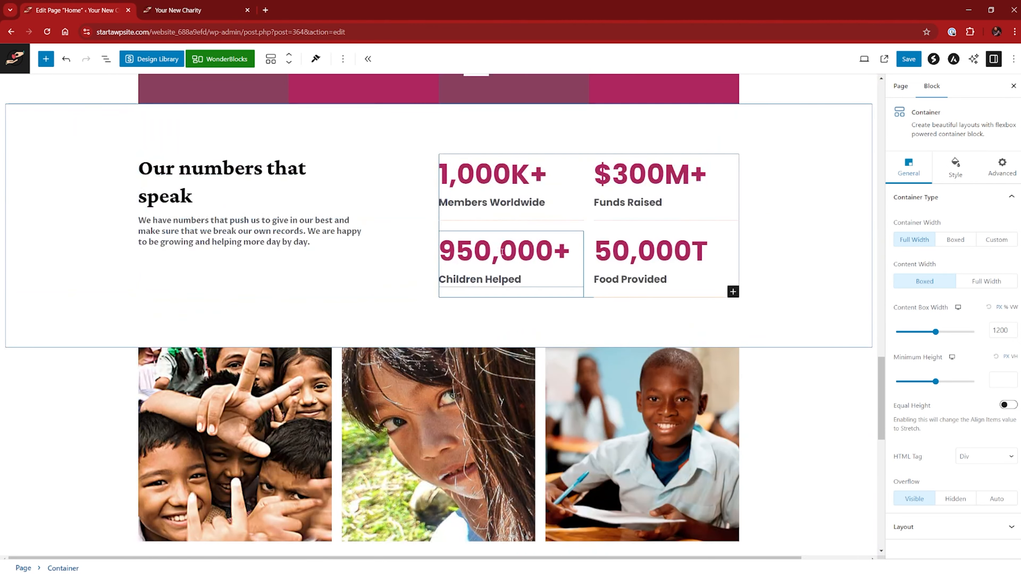
{"action": "left_click", "coordinate": [554, 219]}
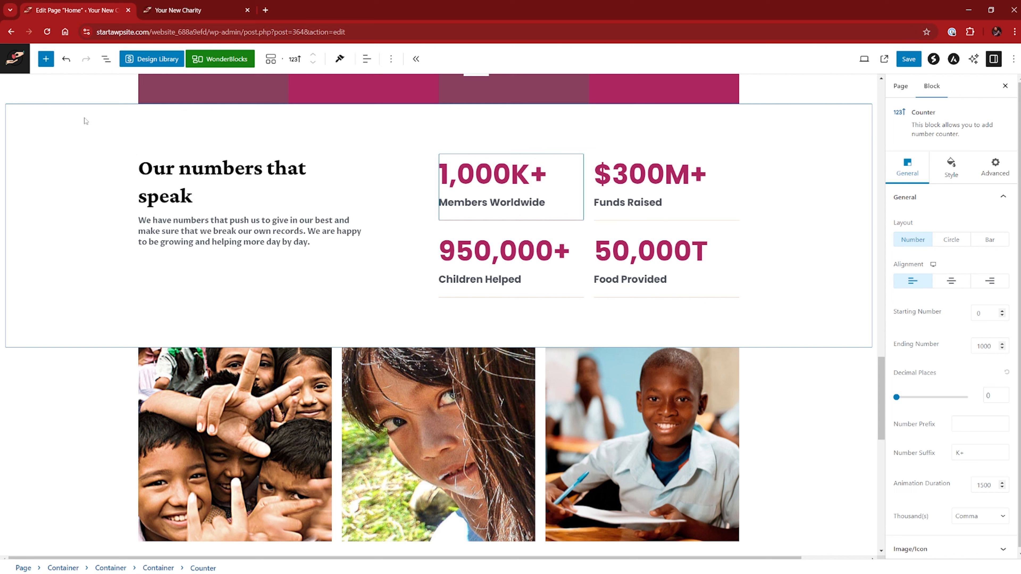
- Browse the block library for the available WonderBlocks patterns and Spectra blocks, and close it without inserting anything
{"action": "left_click", "coordinate": [46, 59]}
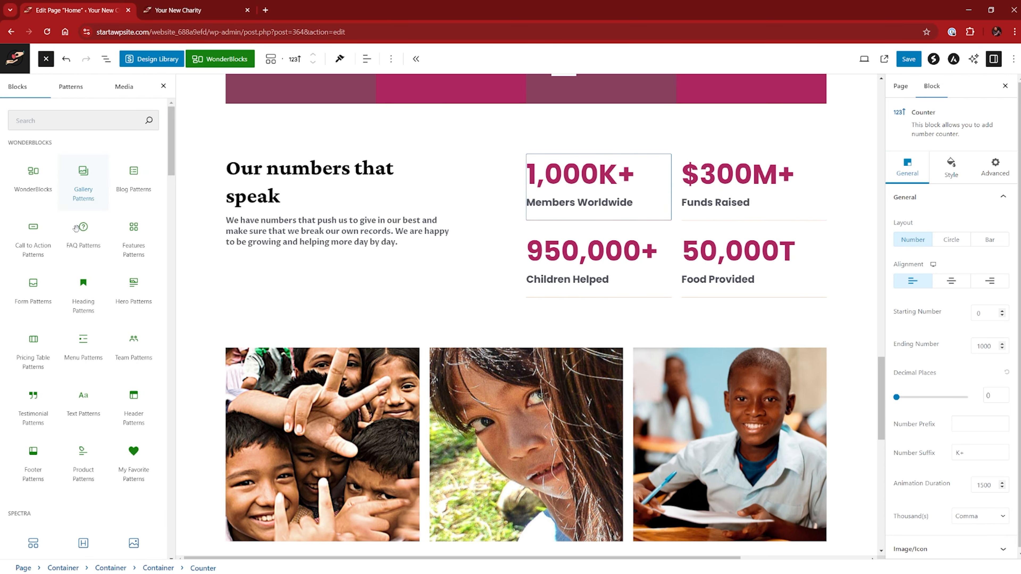
{"action": "scroll", "coordinate": [77, 225], "scroll_direction": "down", "scroll_amount": 7}
{"action": "scroll", "coordinate": [78, 297], "scroll_direction": "down", "scroll_amount": 8}
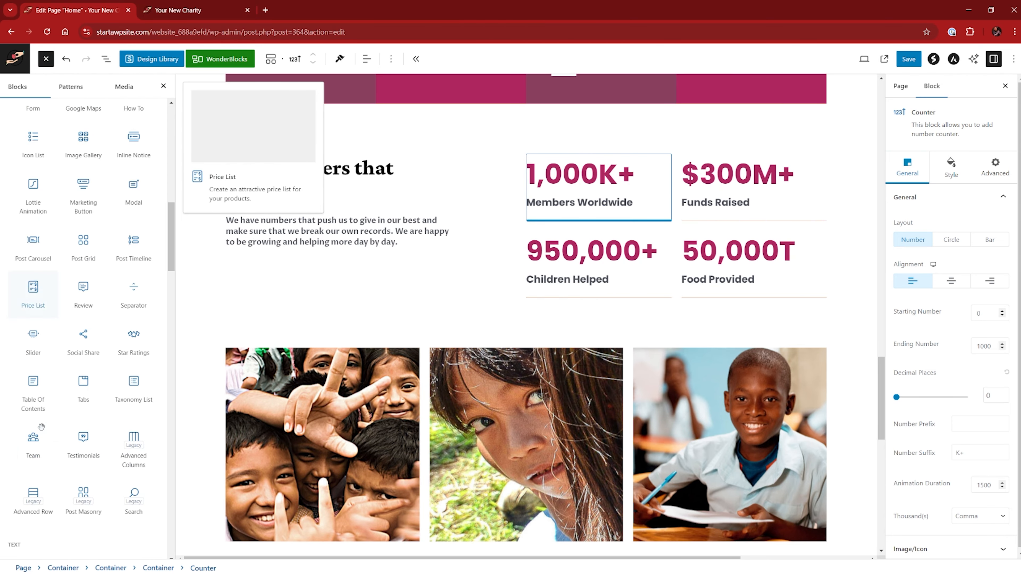
{"action": "scroll", "coordinate": [45, 426], "scroll_direction": "up", "scroll_amount": 8}
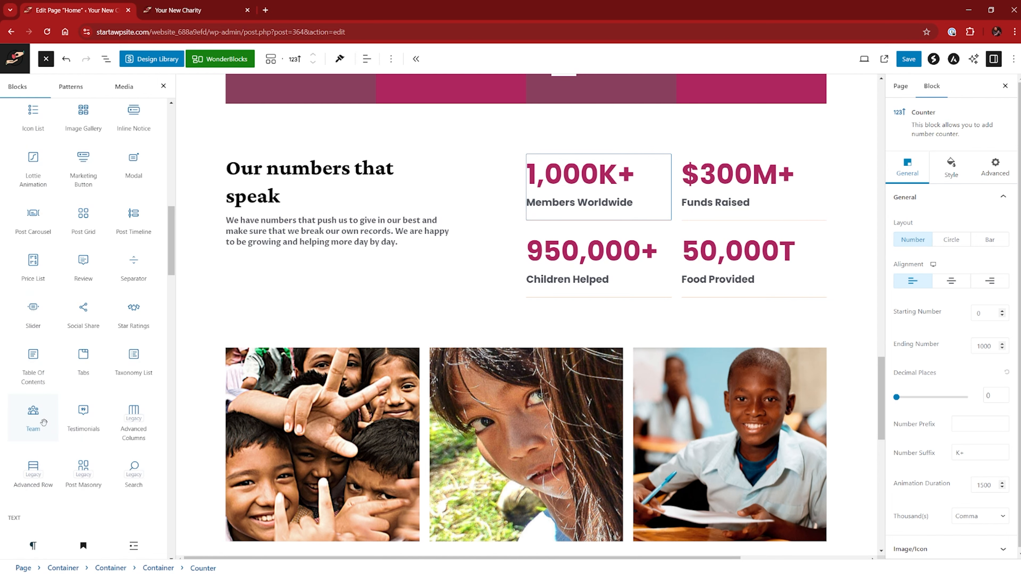
{"action": "scroll", "coordinate": [48, 402], "scroll_direction": "up", "scroll_amount": 5}
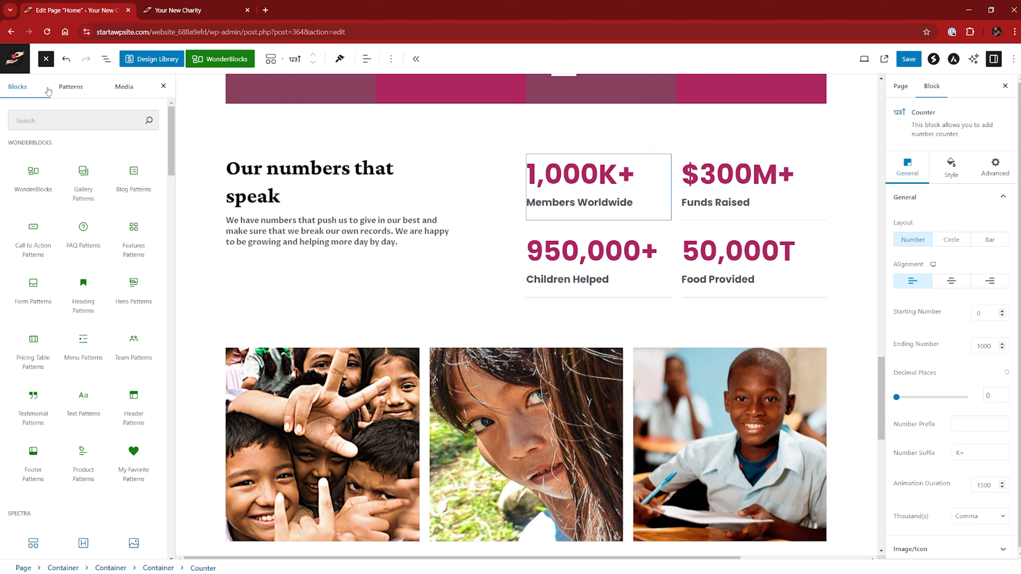
{"action": "left_click", "coordinate": [45, 61]}
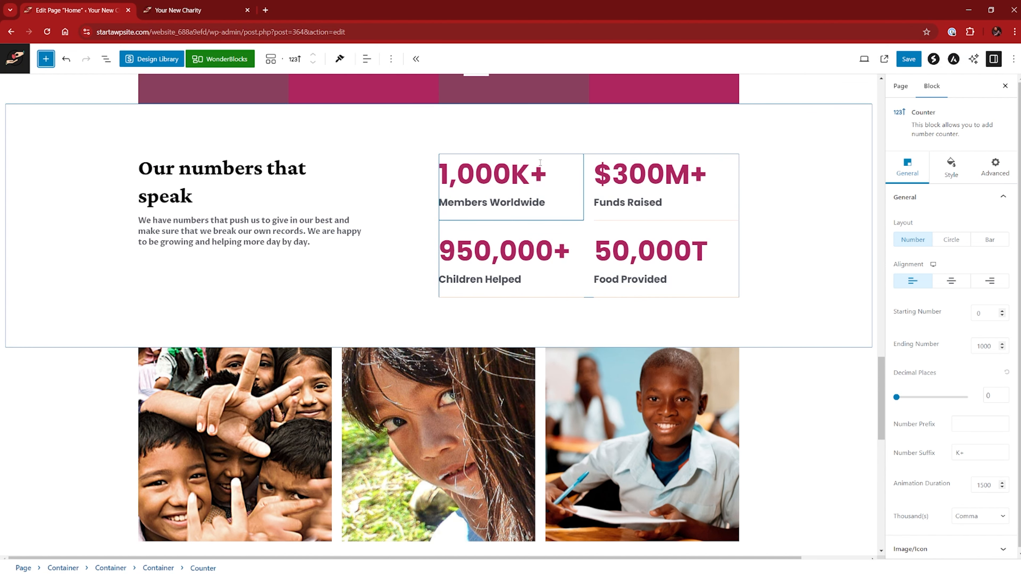